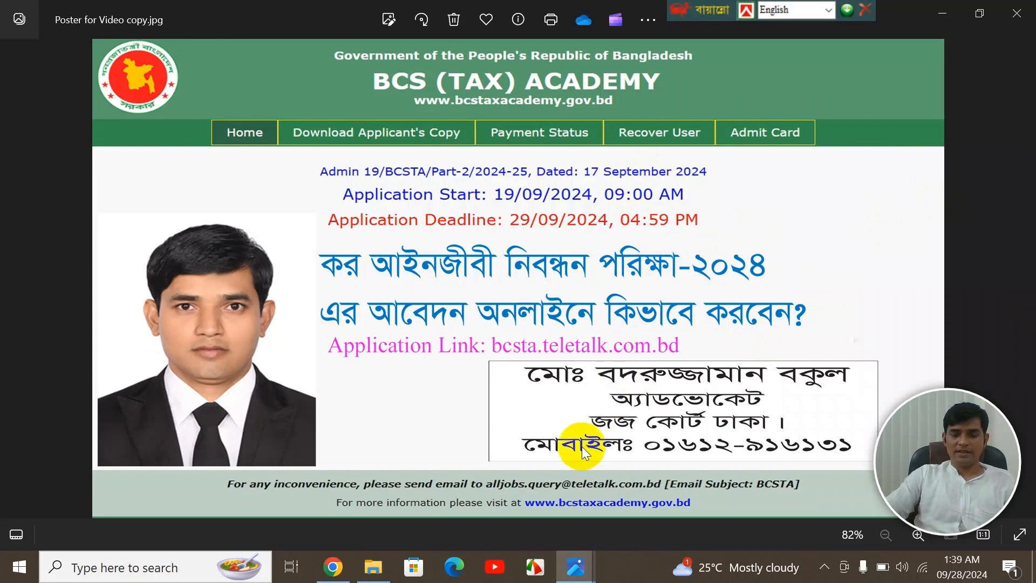
- Switch from the open image windows and bring Google Chrome to the front
mouse_move(573, 573)
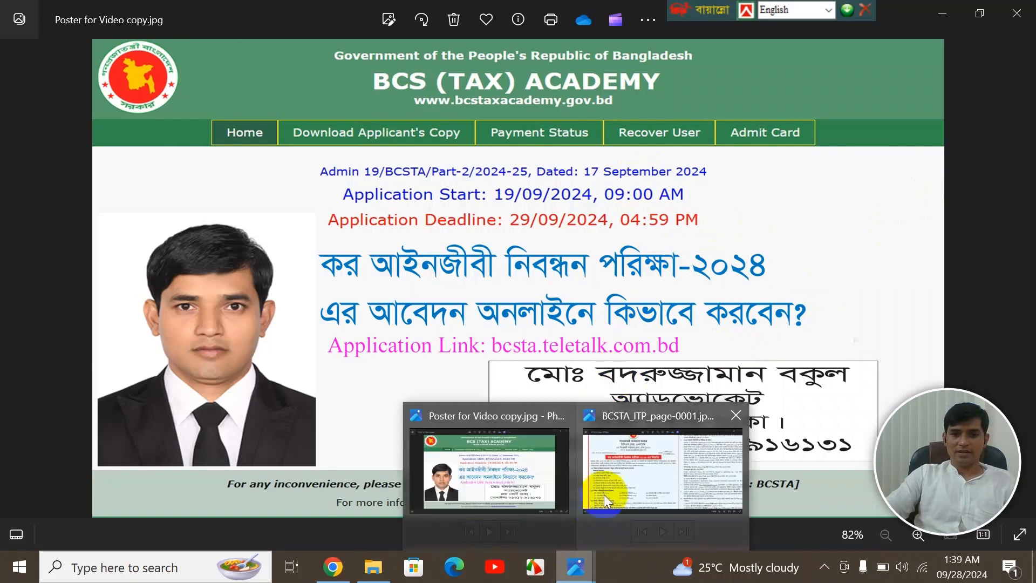
left_click(614, 477)
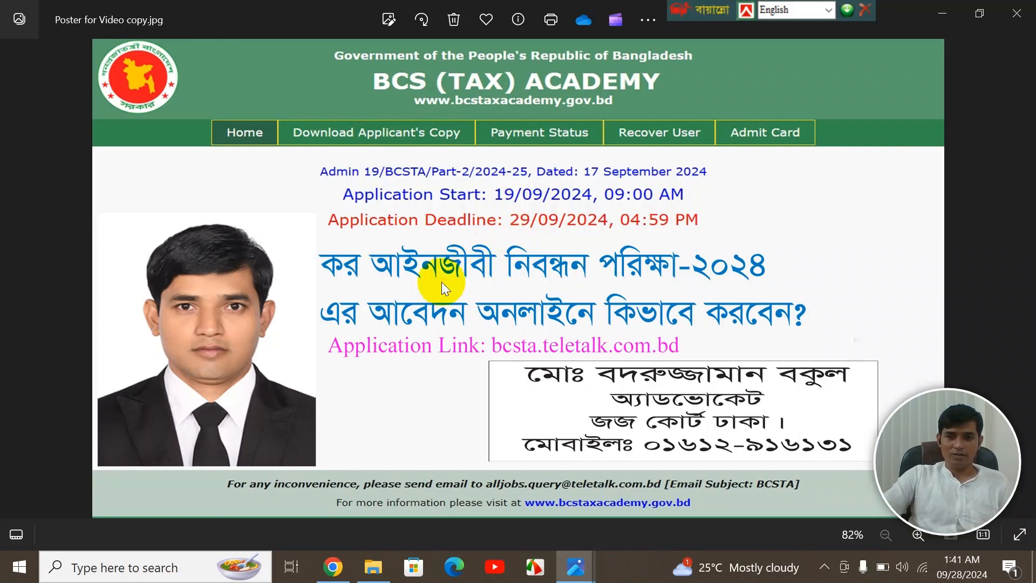
left_click(333, 567)
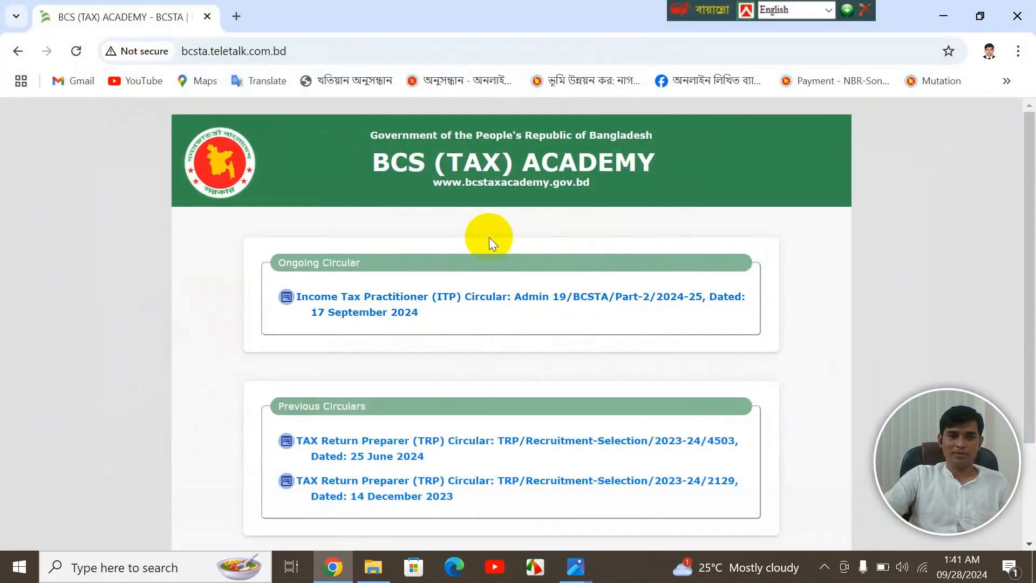
- Load bcsta.teletalk.com.bd in a new Chrome tab
left_click(237, 19)
left_click(260, 51)
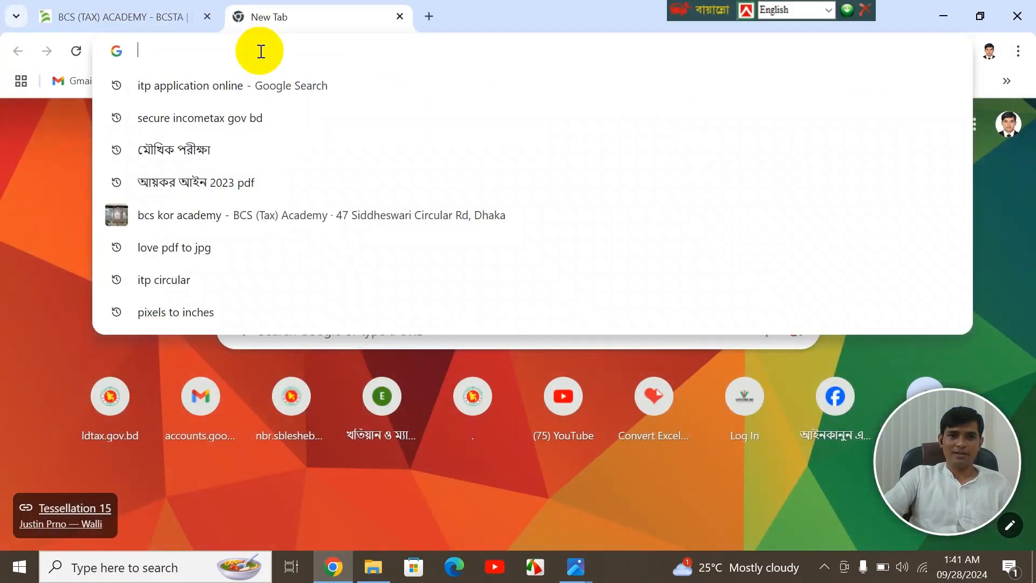
type("c")
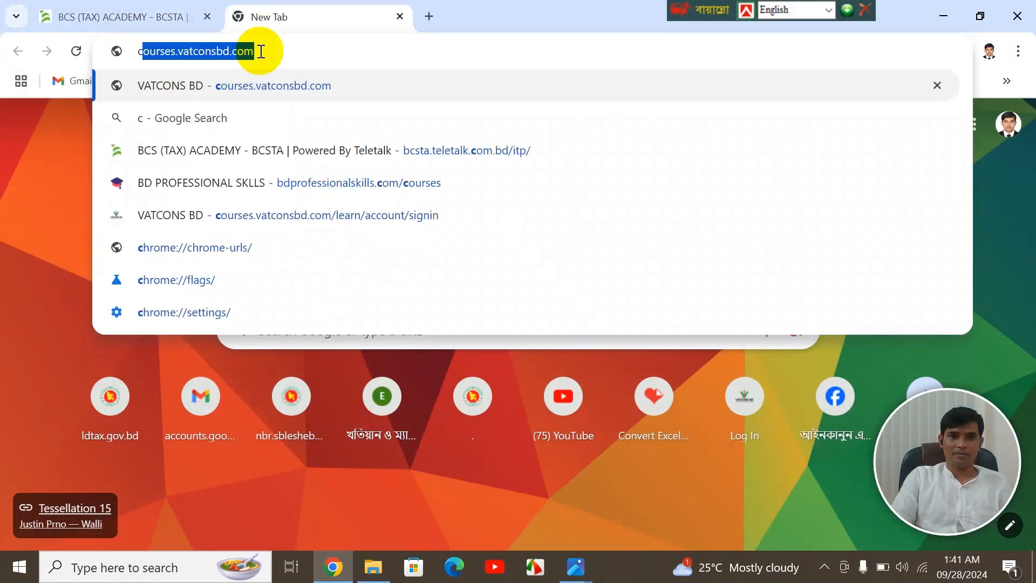
key("BackSpace")
key("BackSpace")
type("bc")
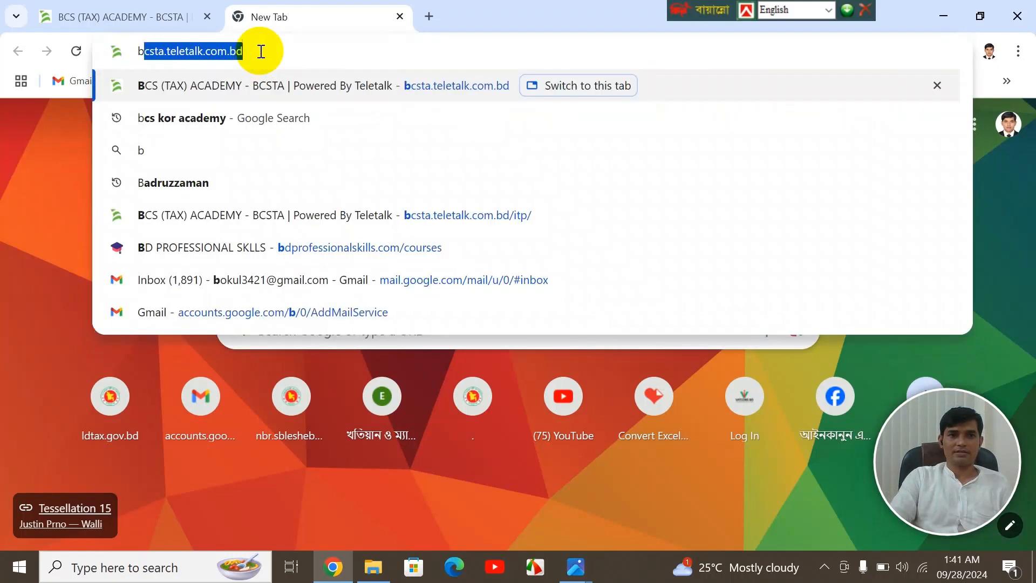
type("st")
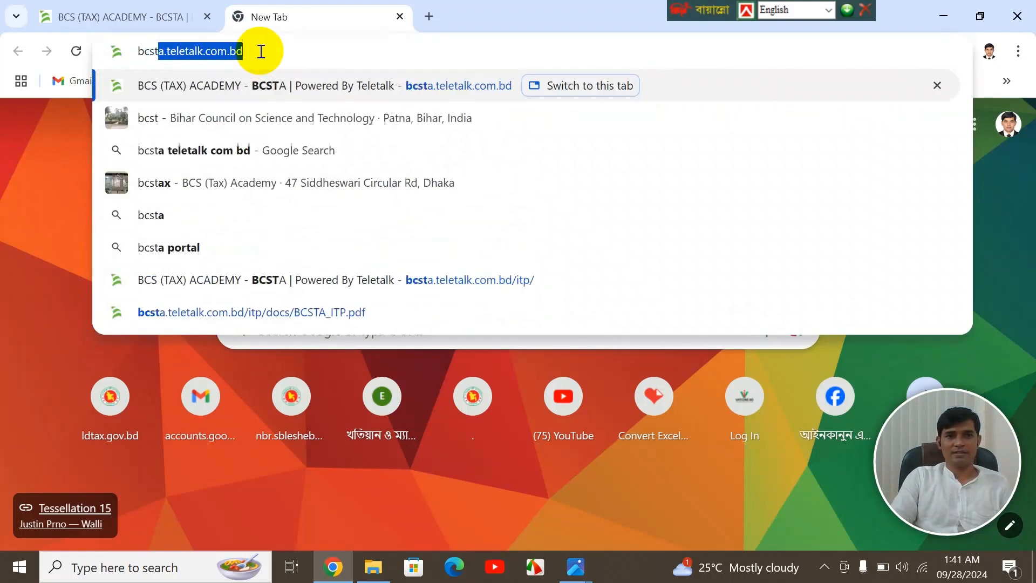
type("s")
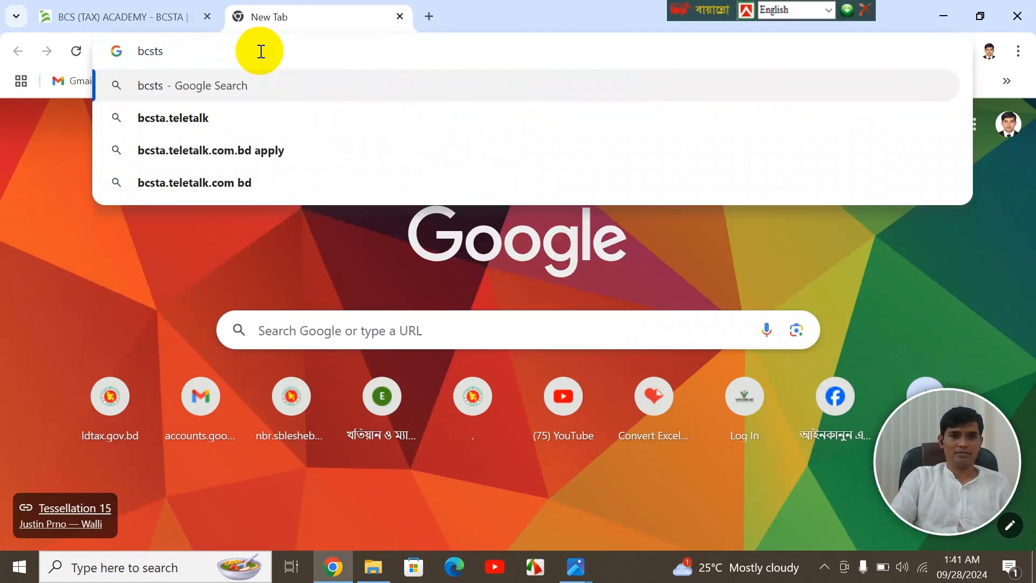
key("BackSpace")
type("a.tele")
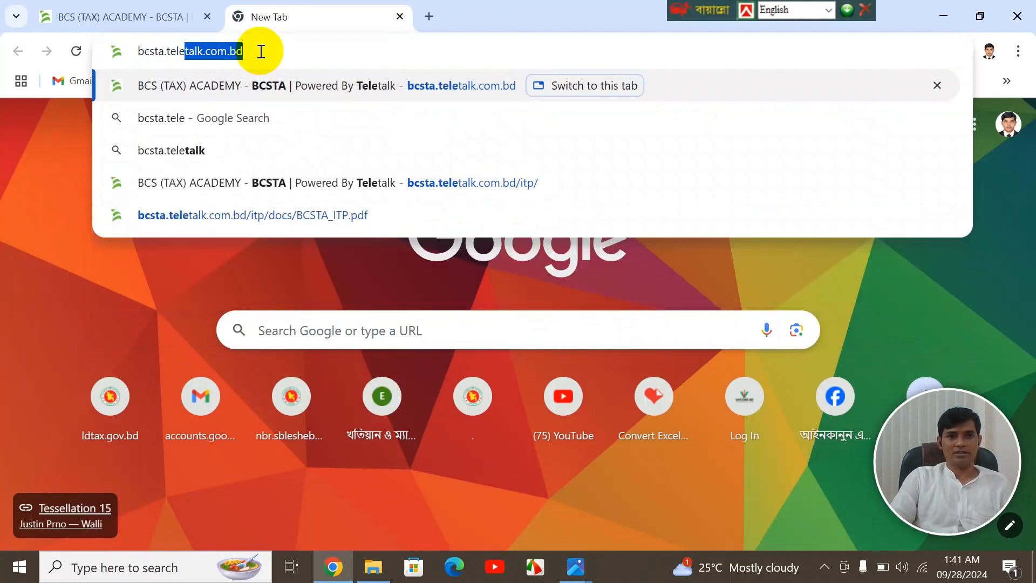
type("talk")
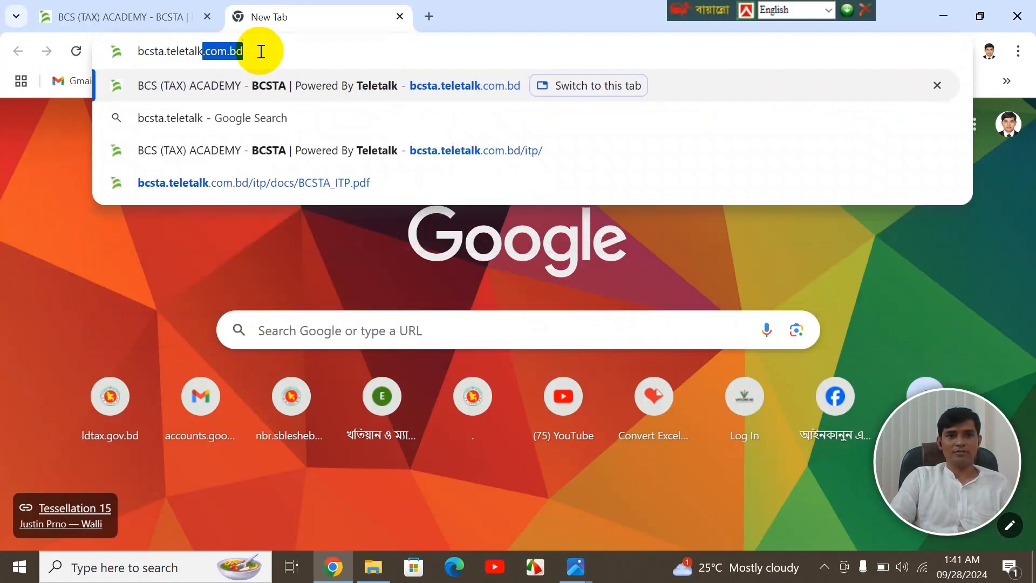
type(".com.bd")
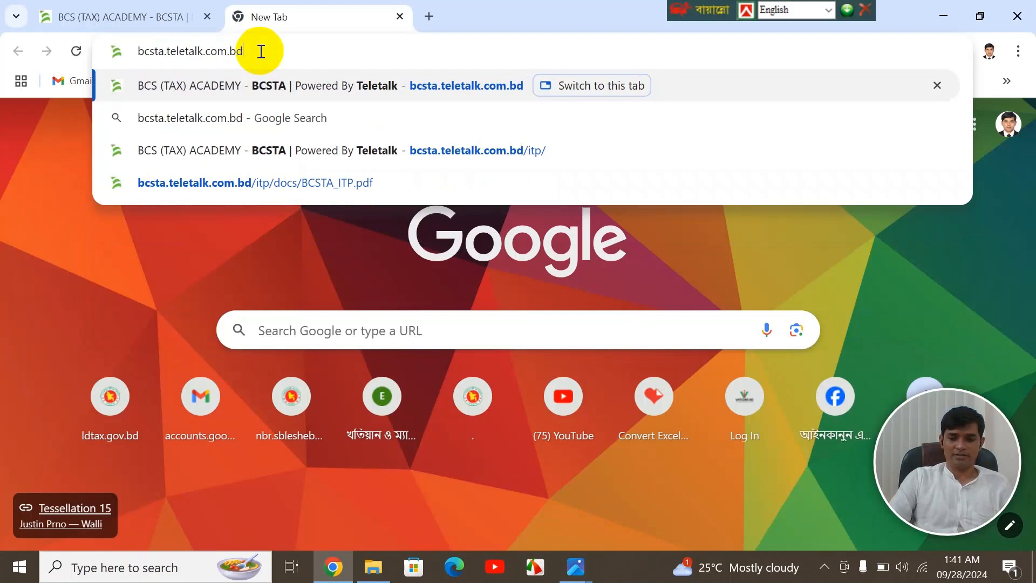
key("Return")
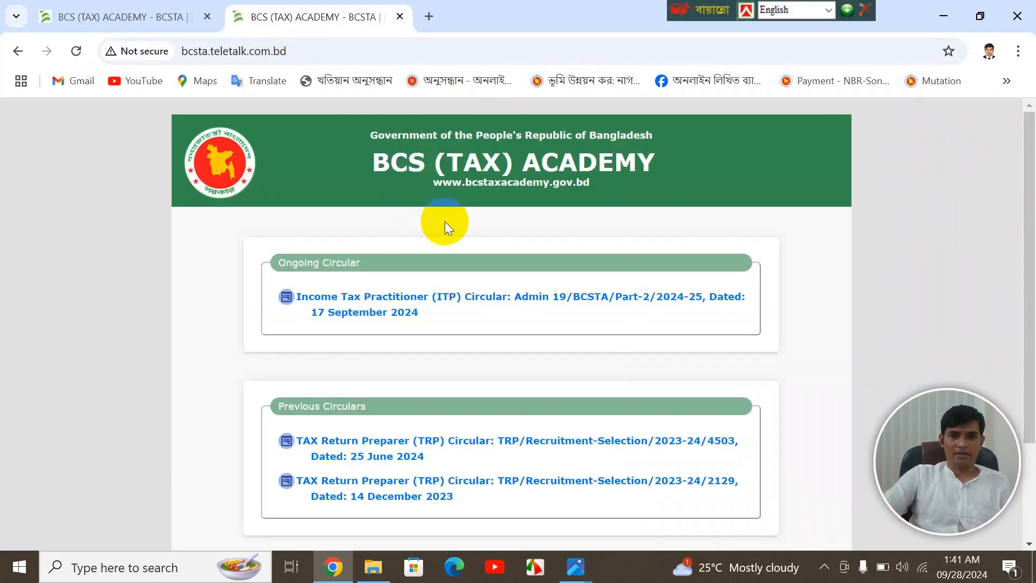
- Open the Income Tax Practitioner (ITP) Circular from the Ongoing Circular list
scroll(464, 222, "down", 2)
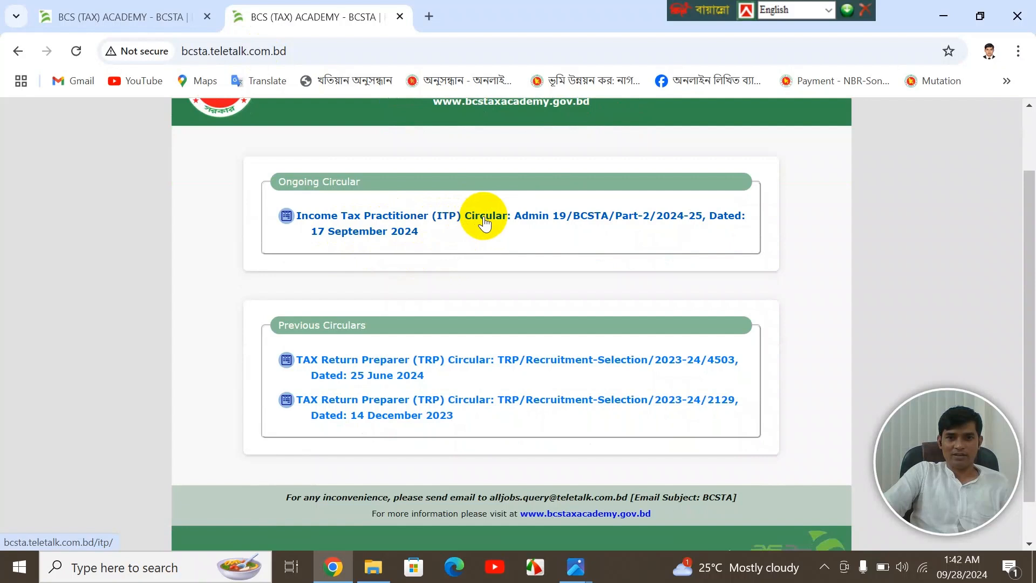
left_click(377, 219)
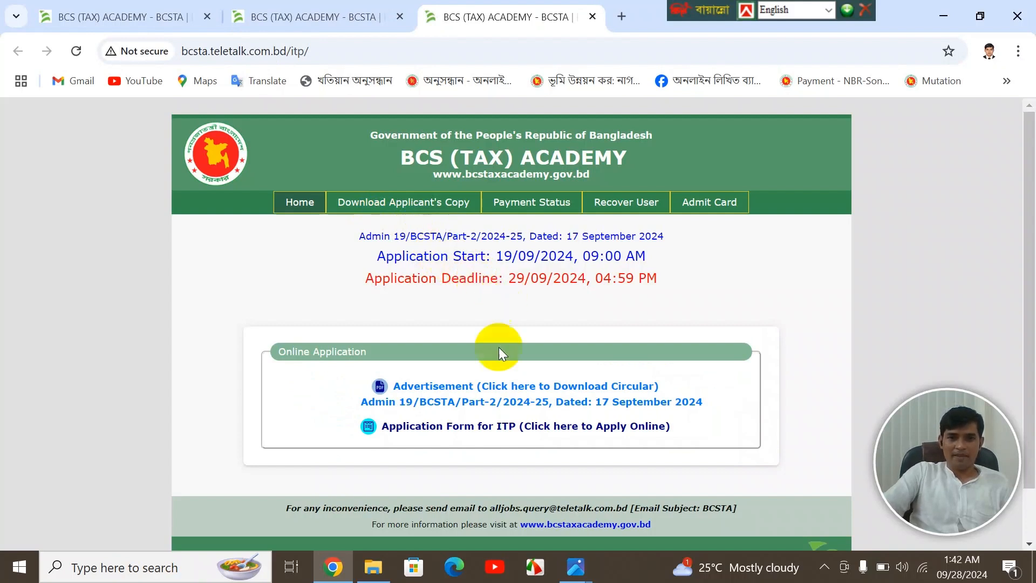
scroll(508, 346, "down", 1)
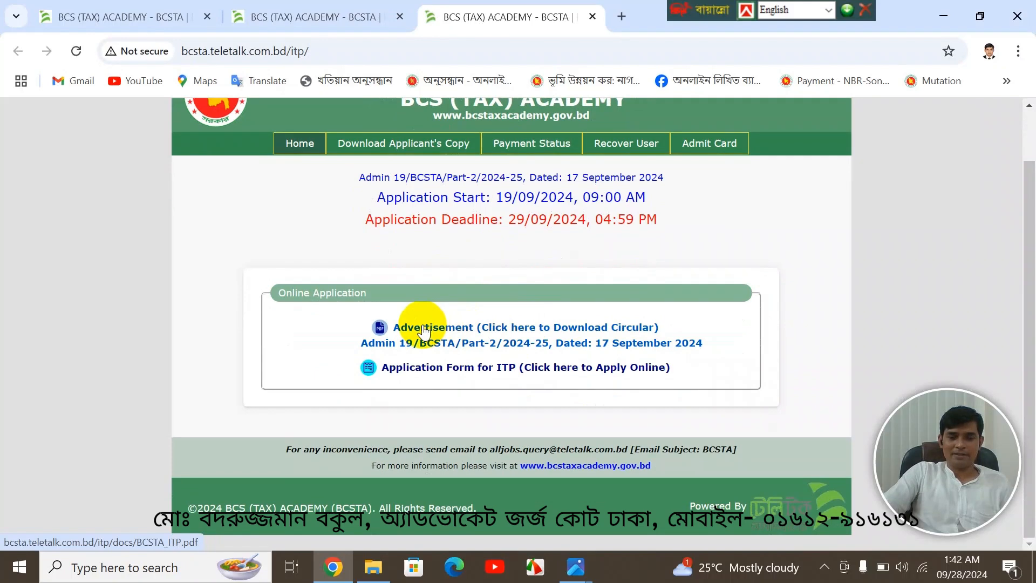
- Look over the ITP advertisement PDF, then start the Application Form for ITP
left_click(510, 328)
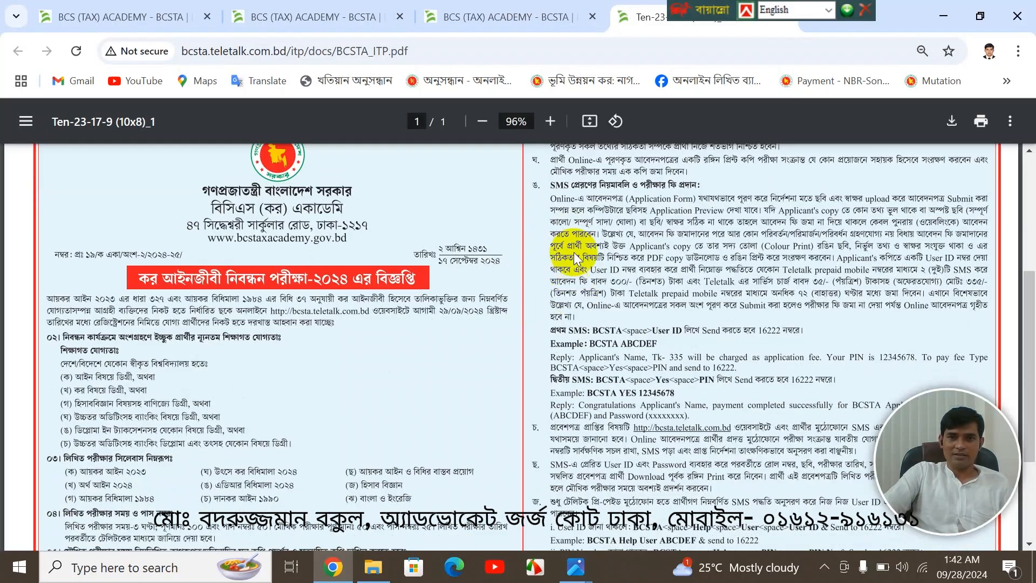
scroll(574, 252, "down", 3)
left_click(536, 16)
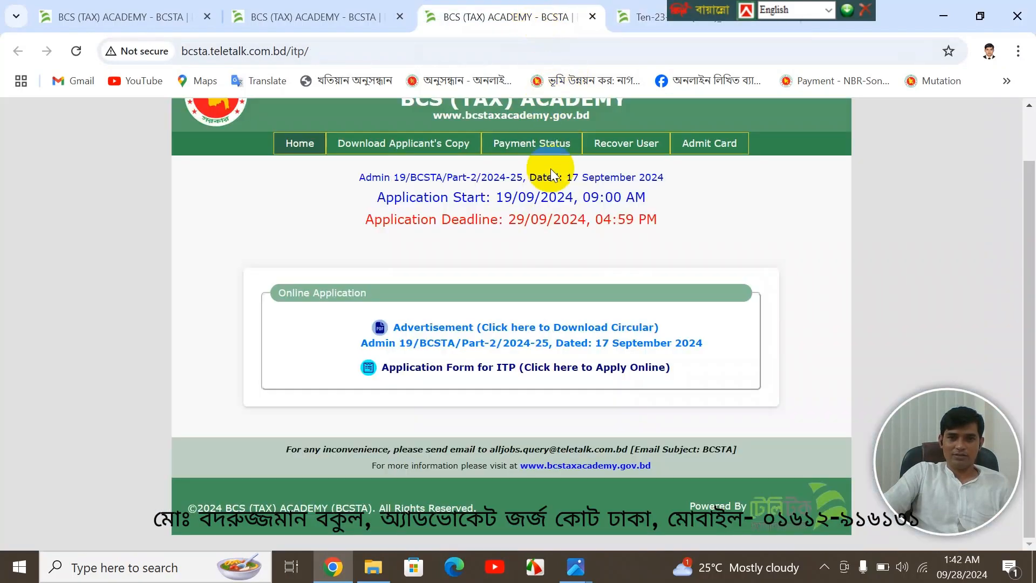
left_click(467, 376)
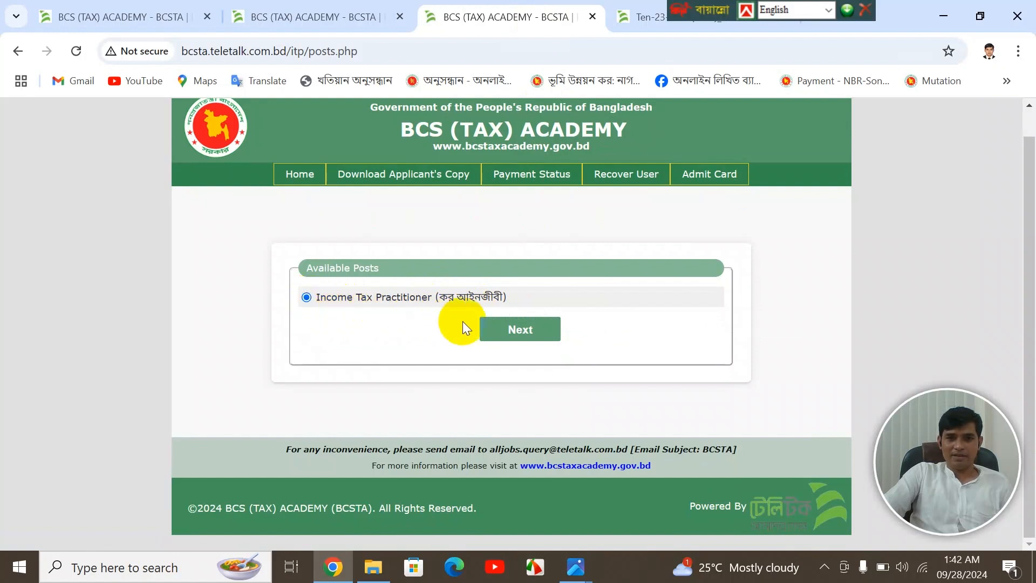
- Continue with the Income Tax Practitioner post, answering No to Alljobs premium membership
left_click(517, 330)
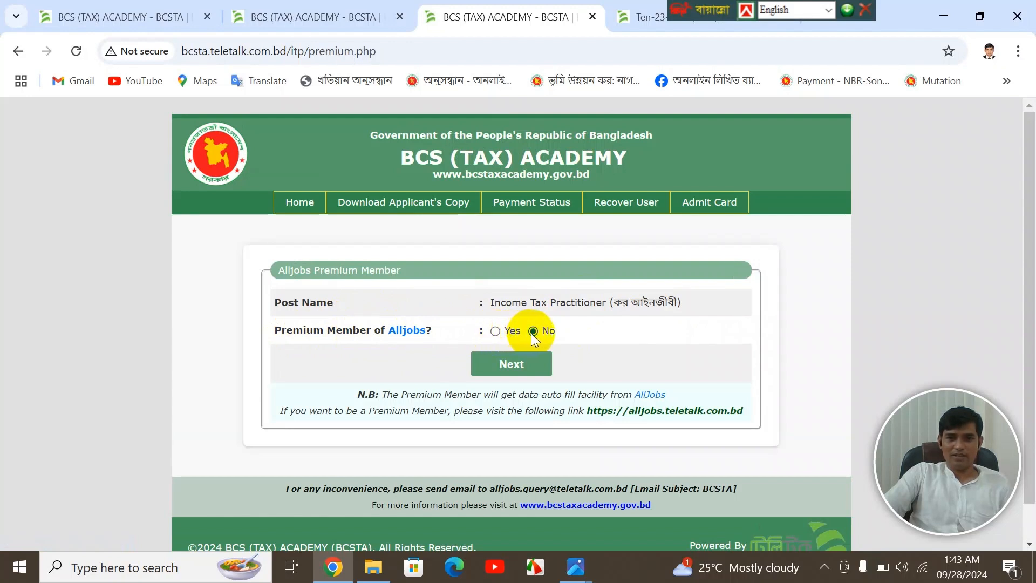
left_click(515, 366)
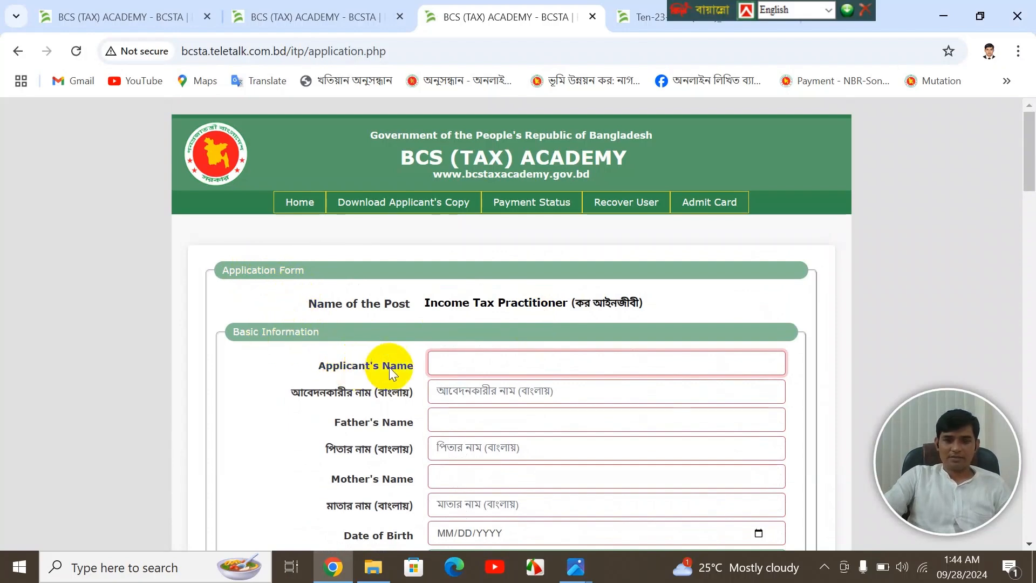
- Enter the applicant's name in English and again in Bangla Unicode
scroll(389, 367, "down", 1)
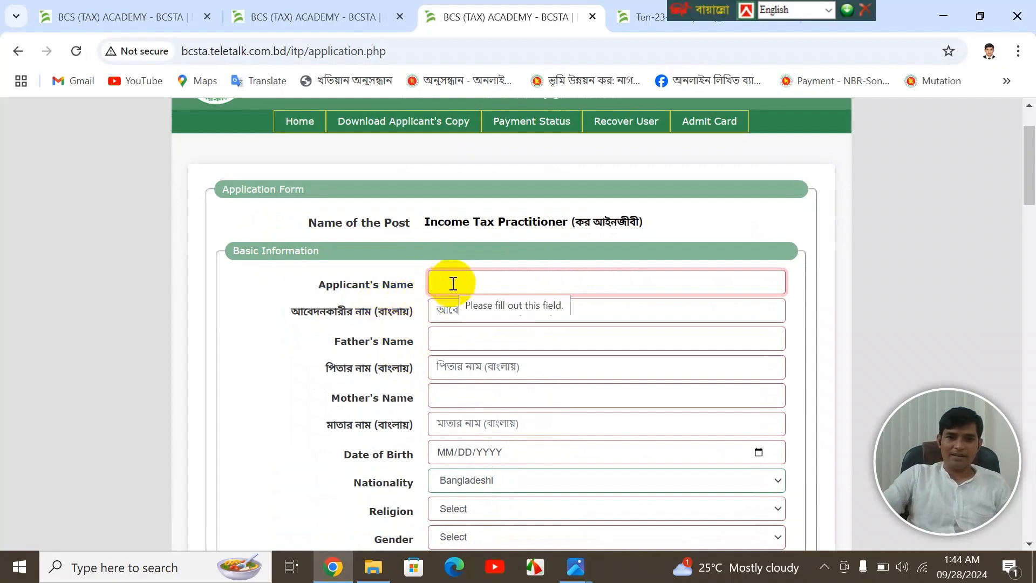
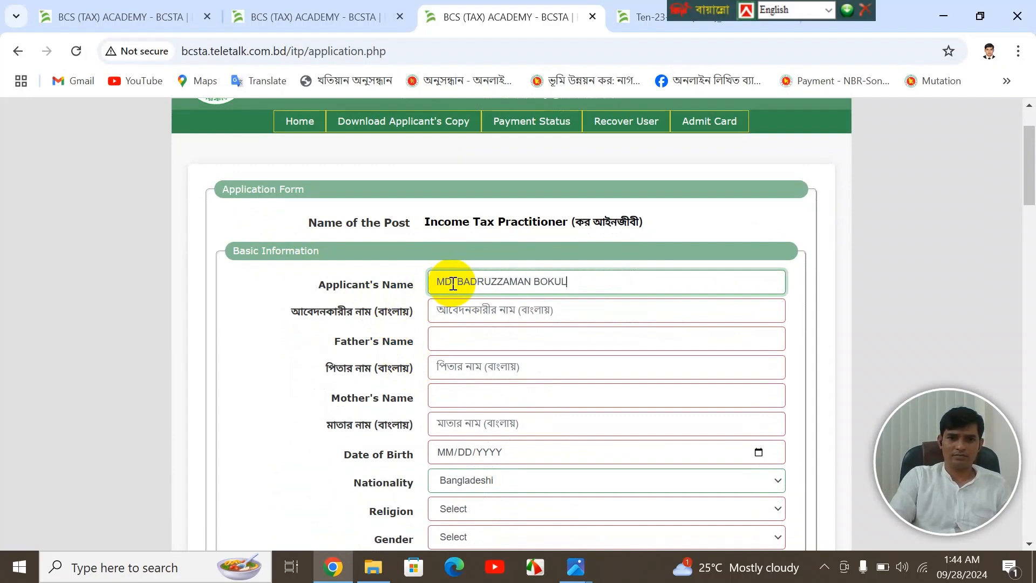
key("Tab")
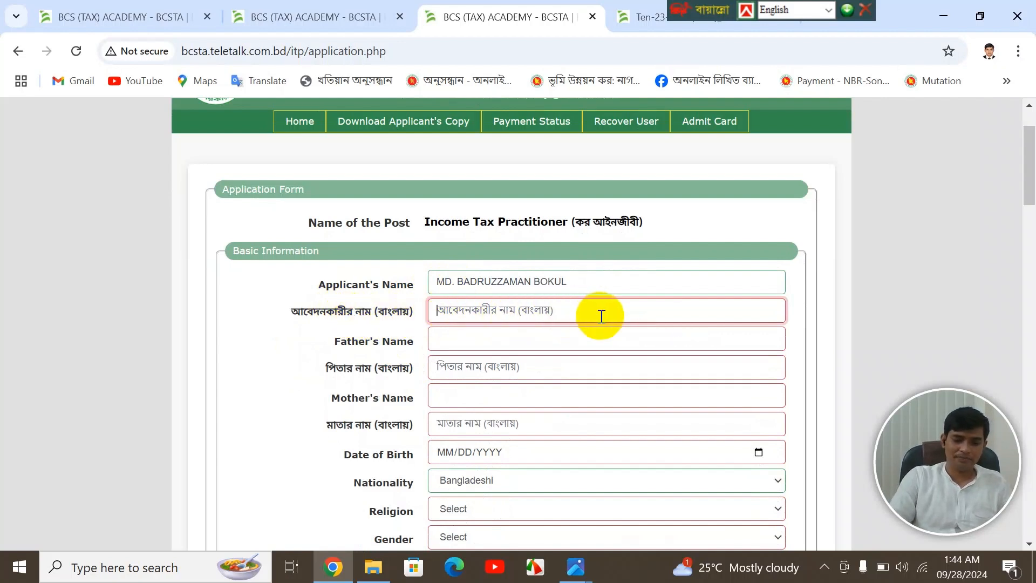
key("ctrl+alt+v")
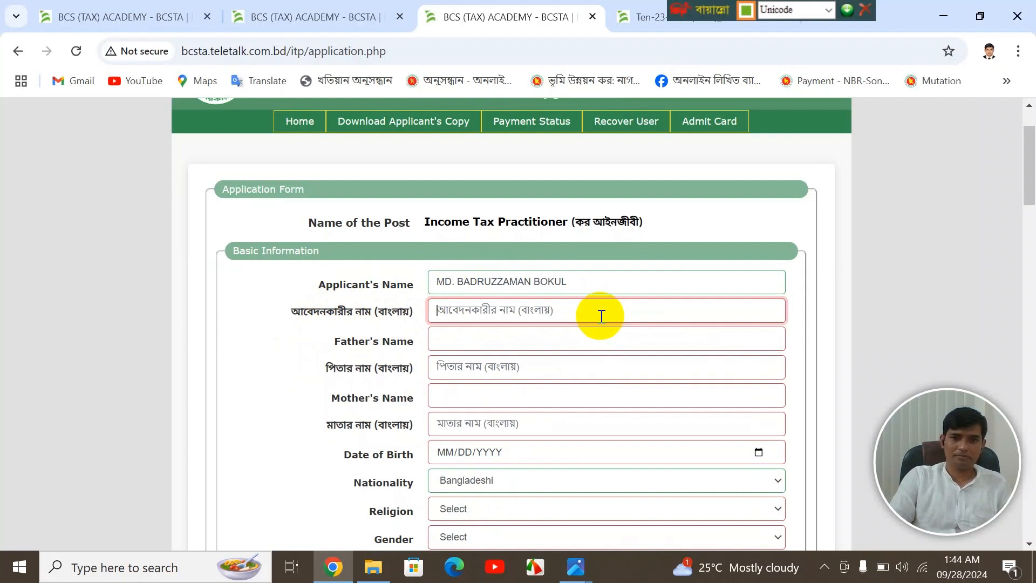
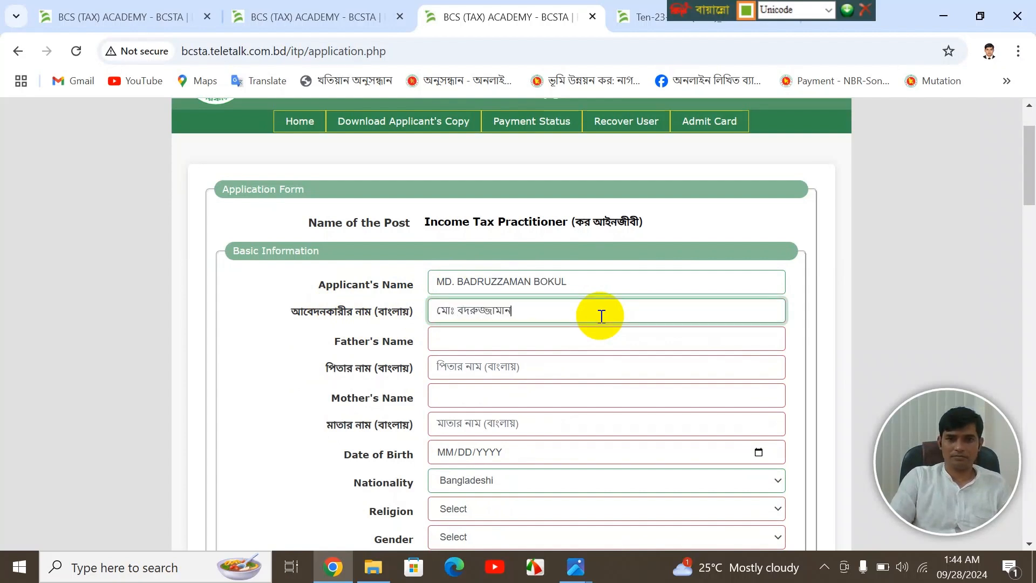
- Enter the father's name in English and in Bangla, correcting the Bangla spelling
key("Tab")
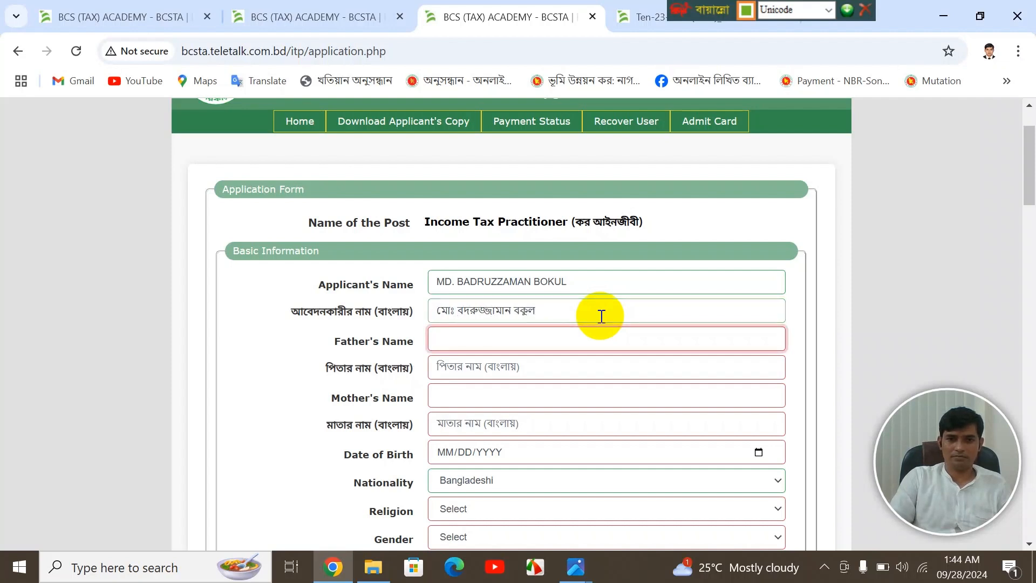
key("ctrl+alt+b")
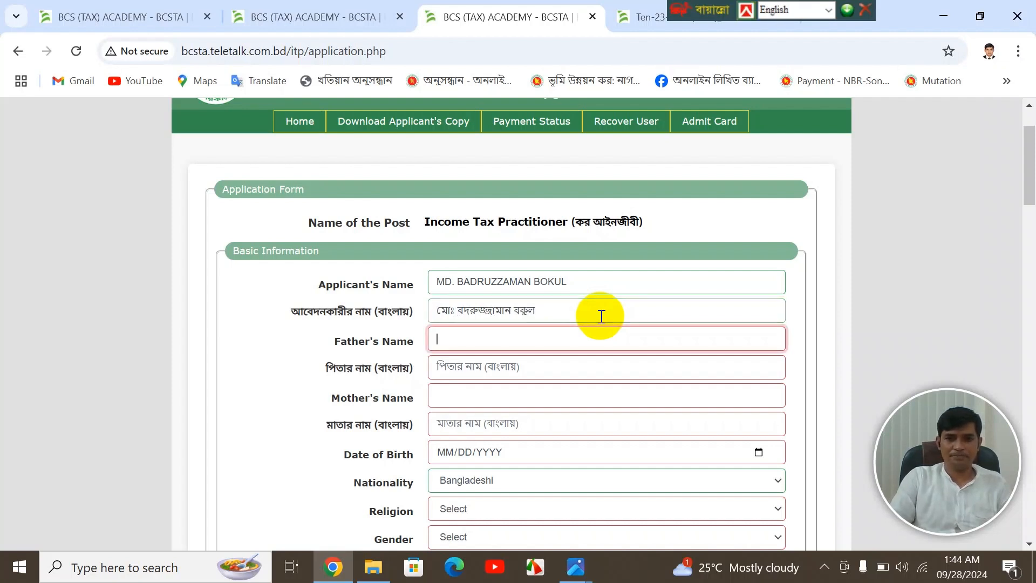
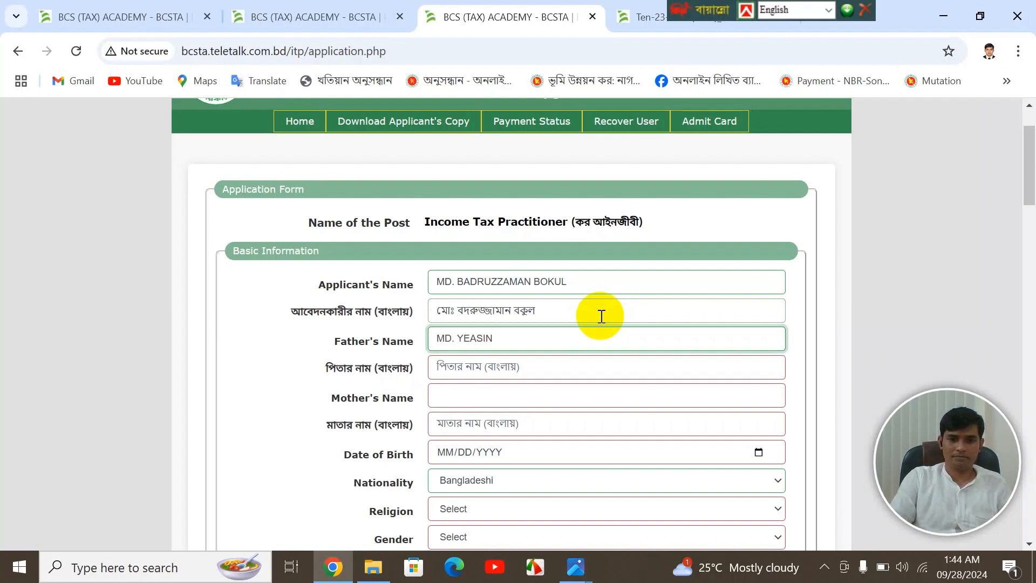
key("Tab")
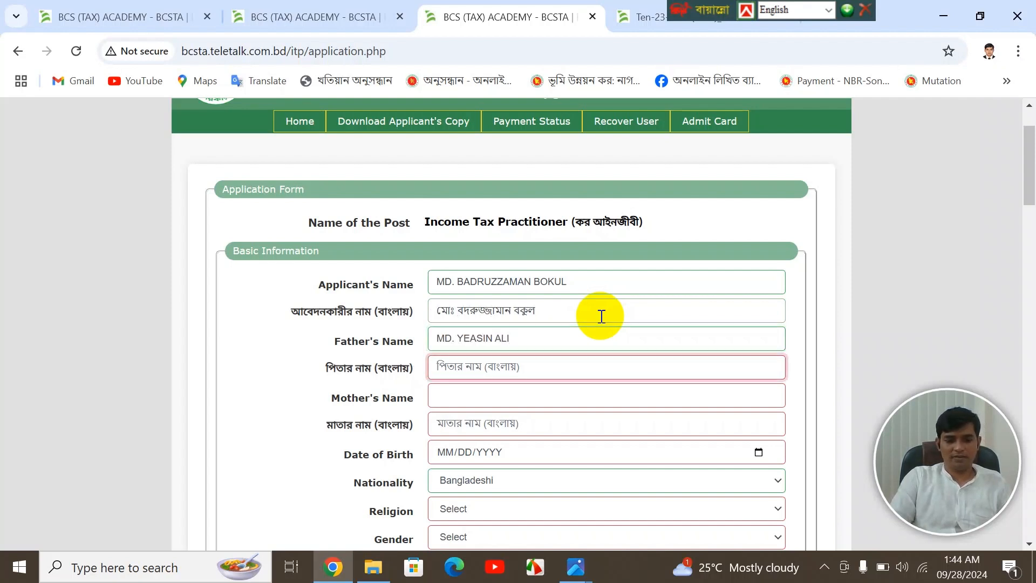
key("ctrl+alt+b")
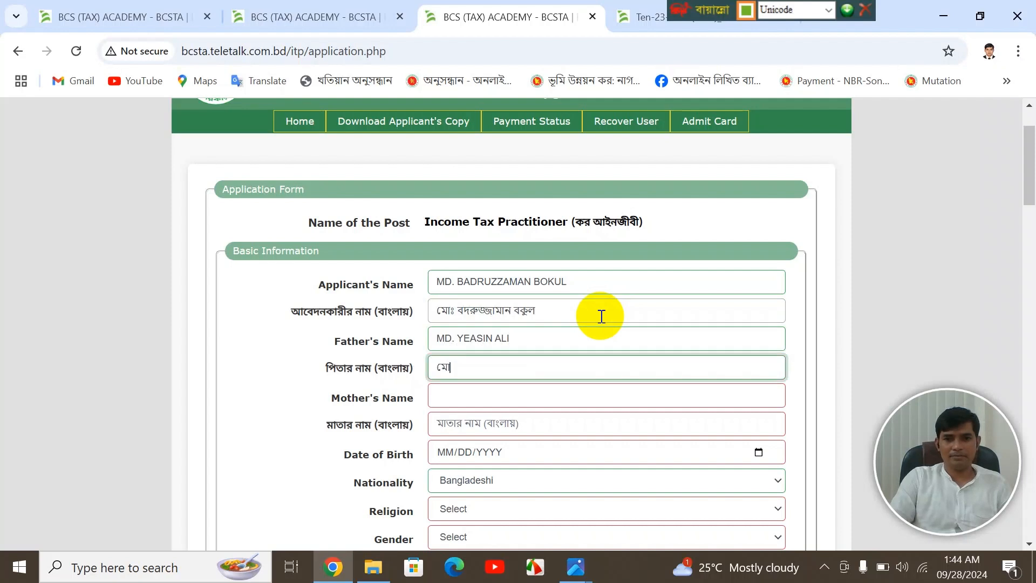
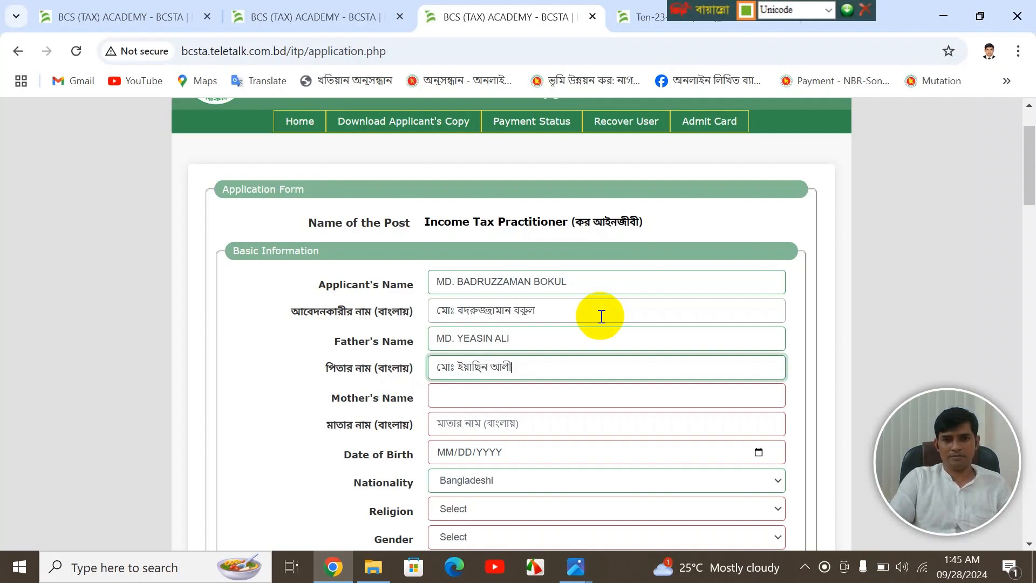
key("Tab")
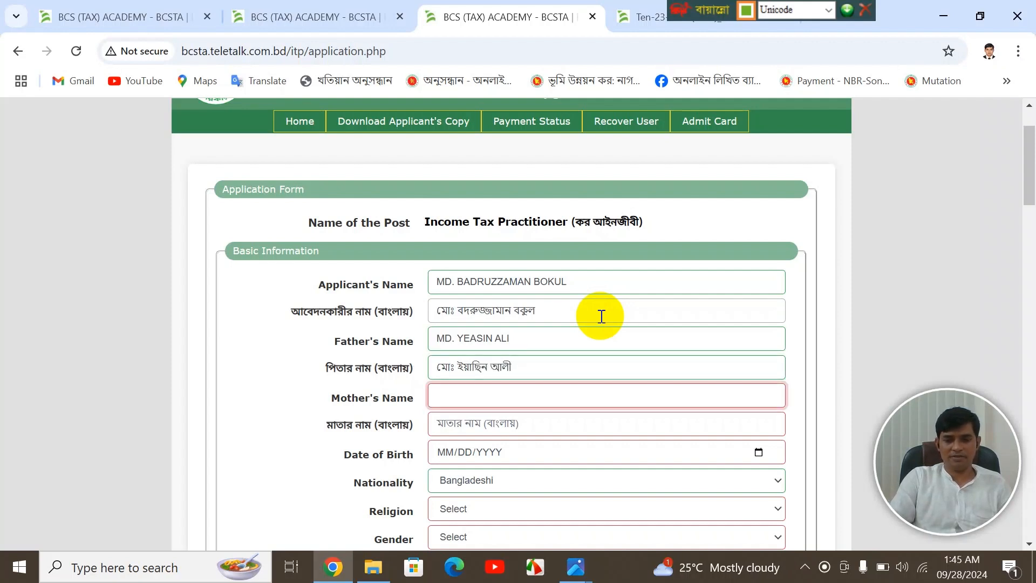
- Enter the mother's name in English and in Bangla Unicode
key("F12")
type("CMF")
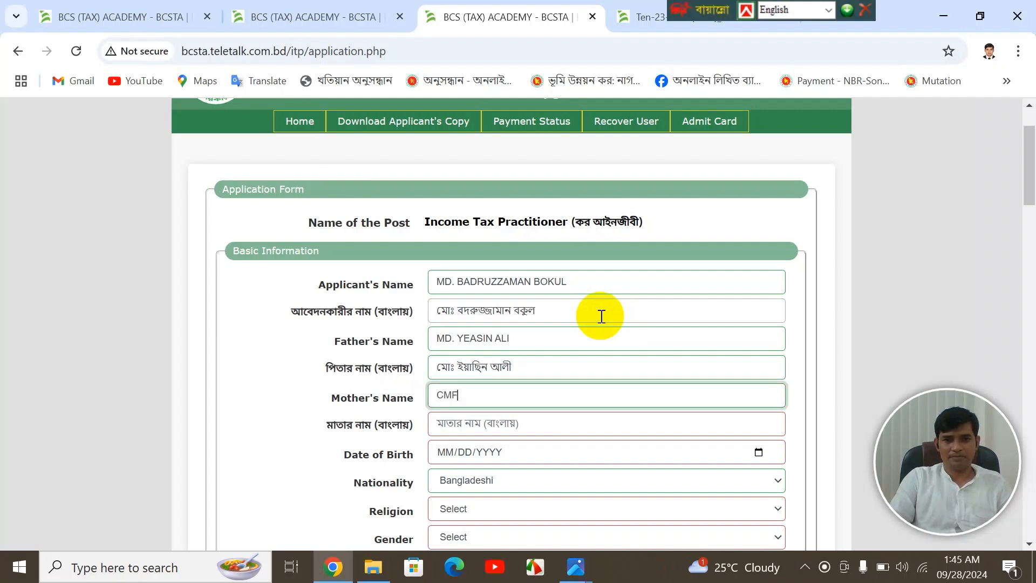
key("BackSpace")
key("BackSpace")
key("Tab")
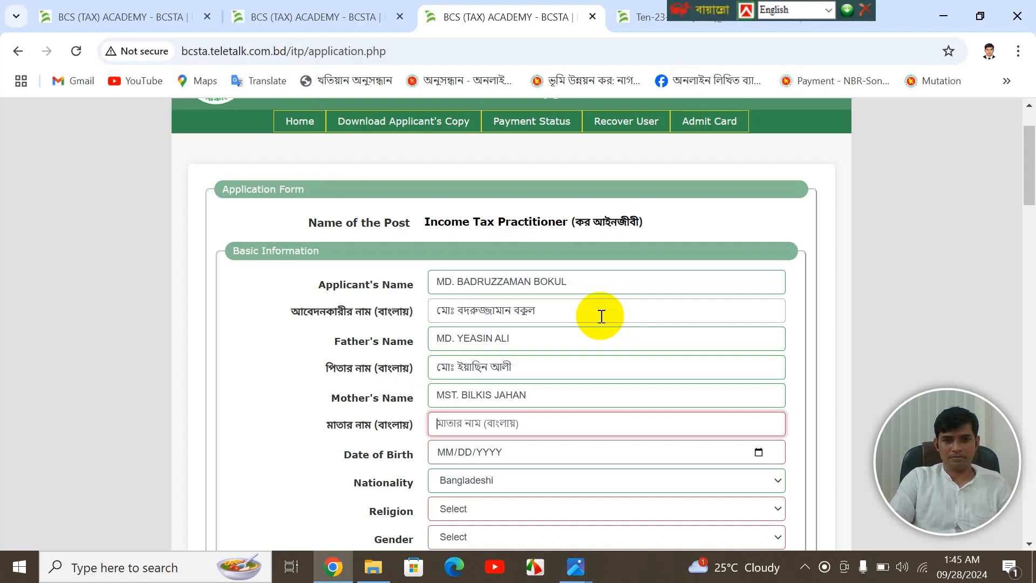
key("ctrl+alt+b")
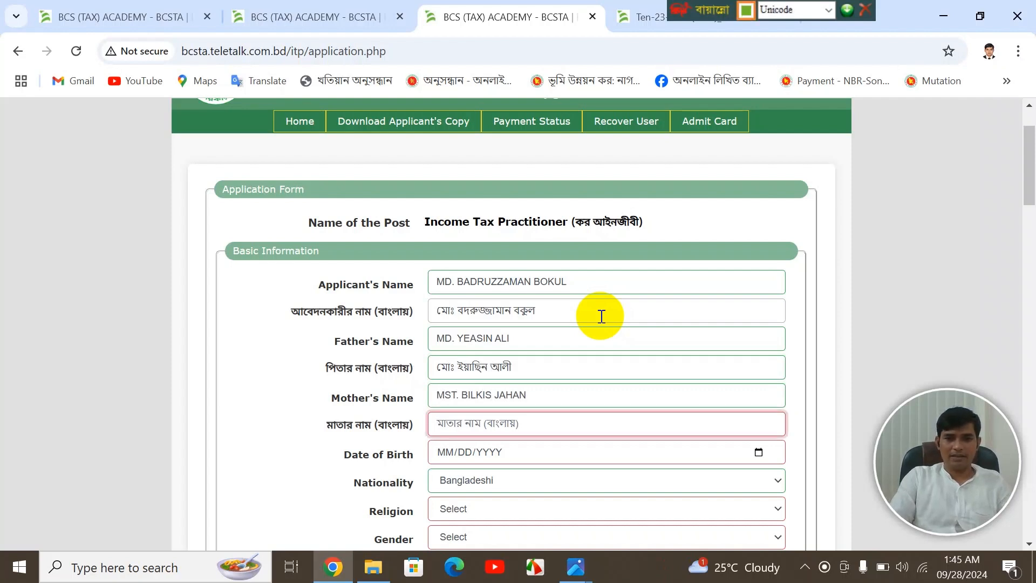
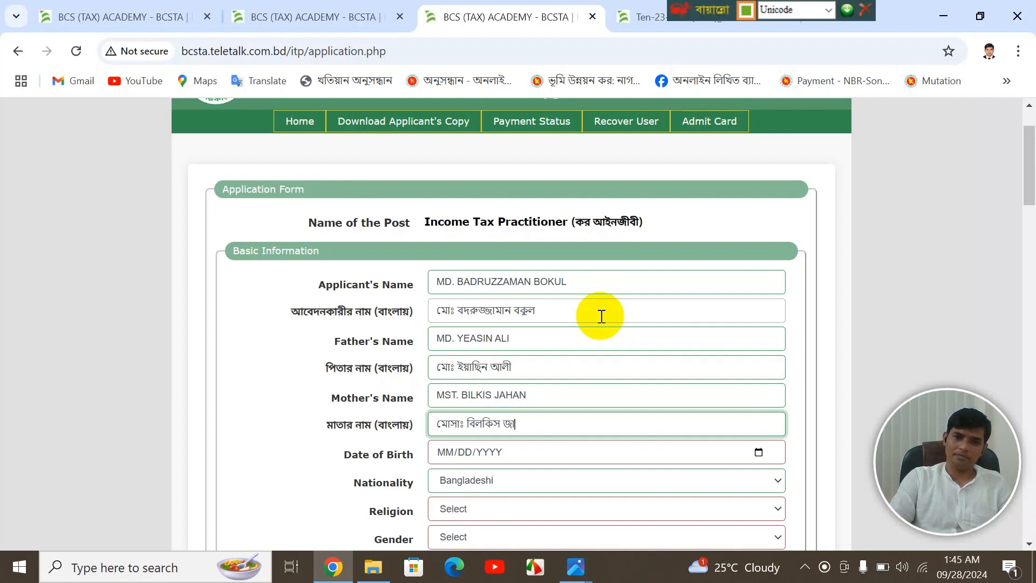
key("Tab")
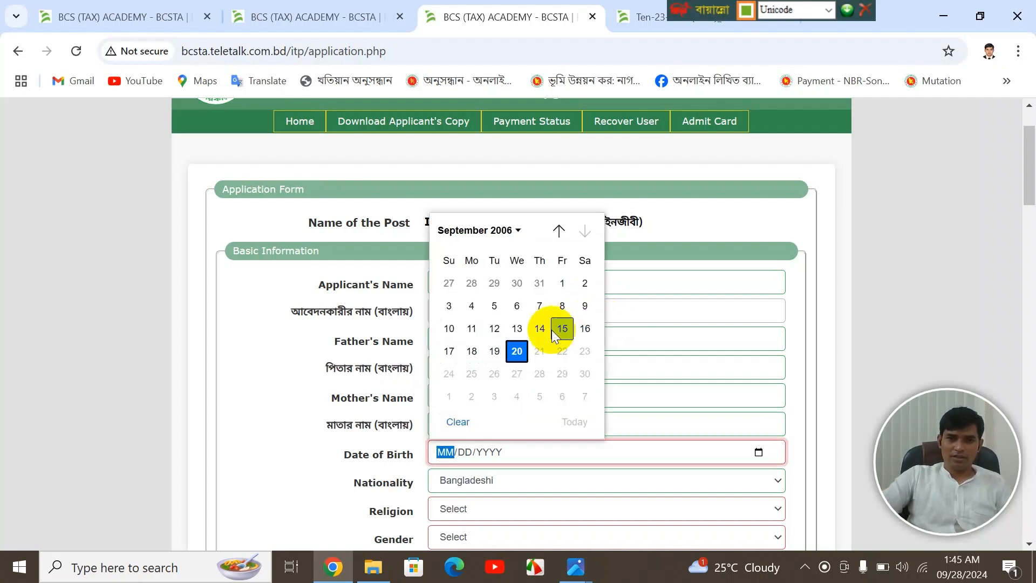
left_click(505, 230)
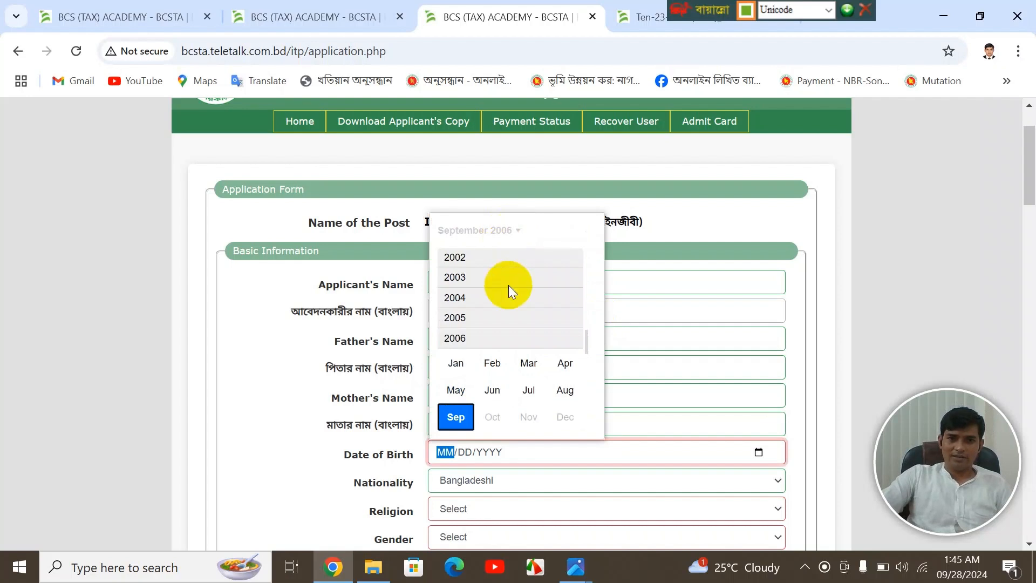
scroll(508, 285, "up", 4)
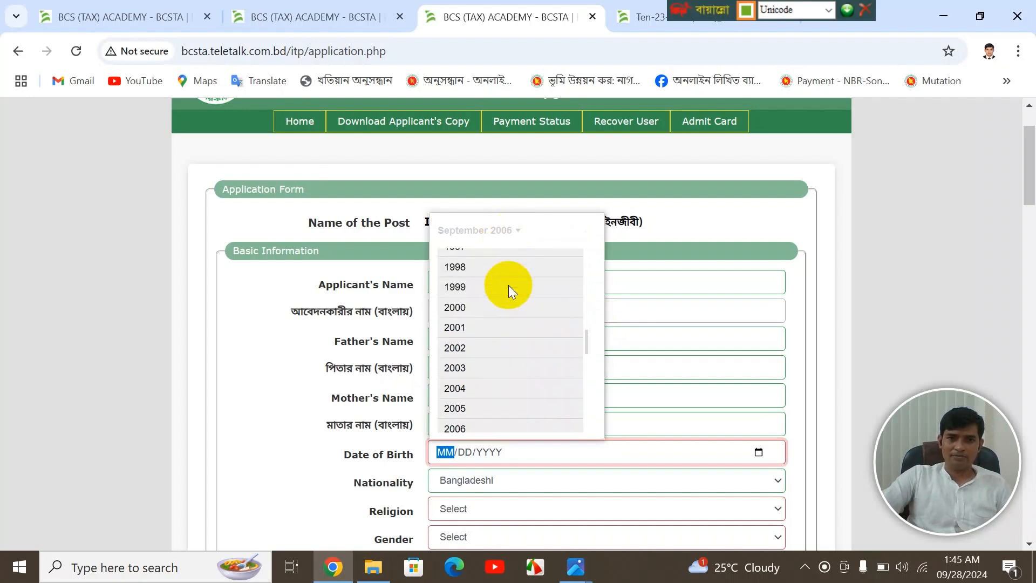
scroll(508, 285, "up", 1)
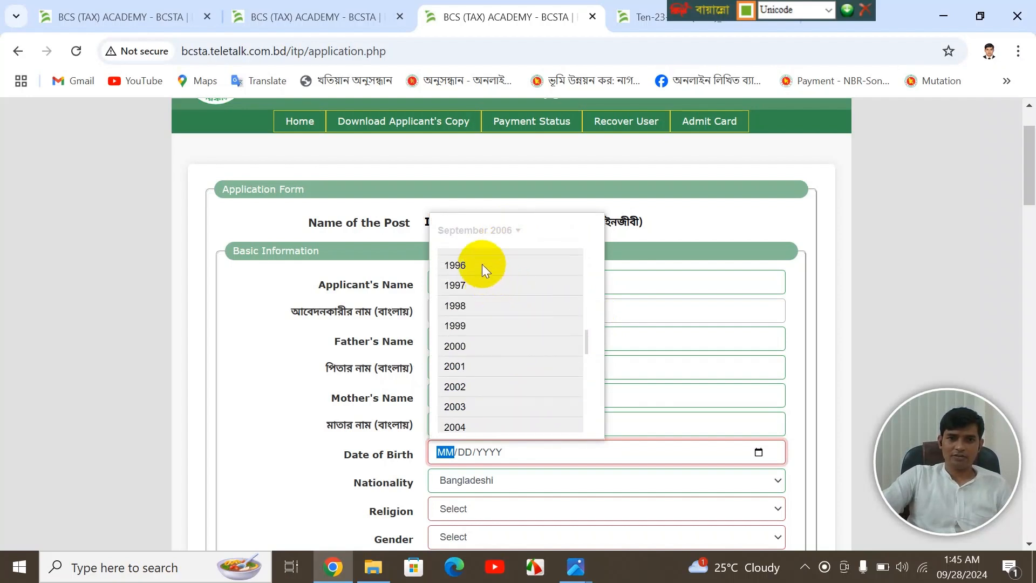
left_click(481, 264)
left_click(457, 281)
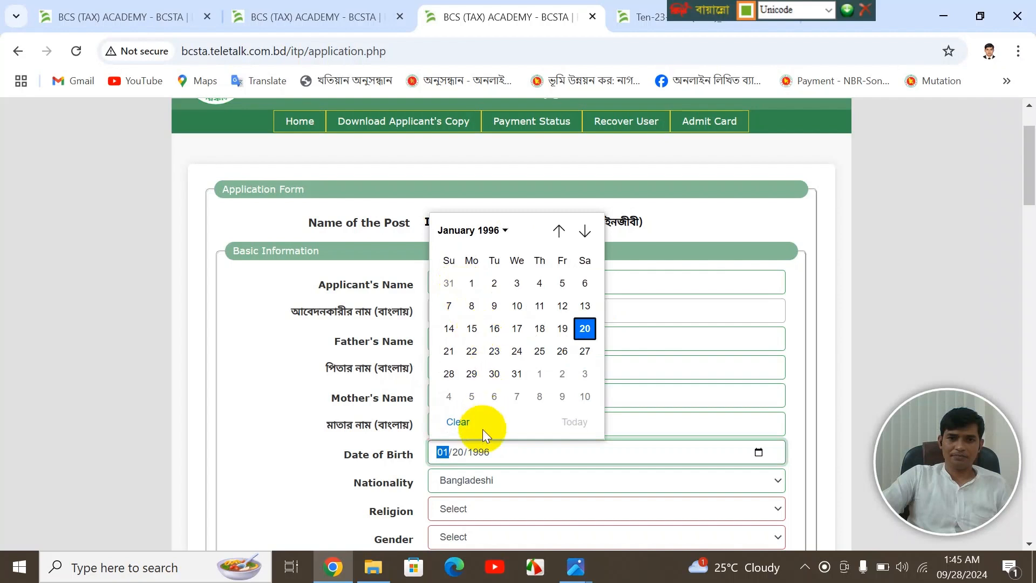
left_click(471, 282)
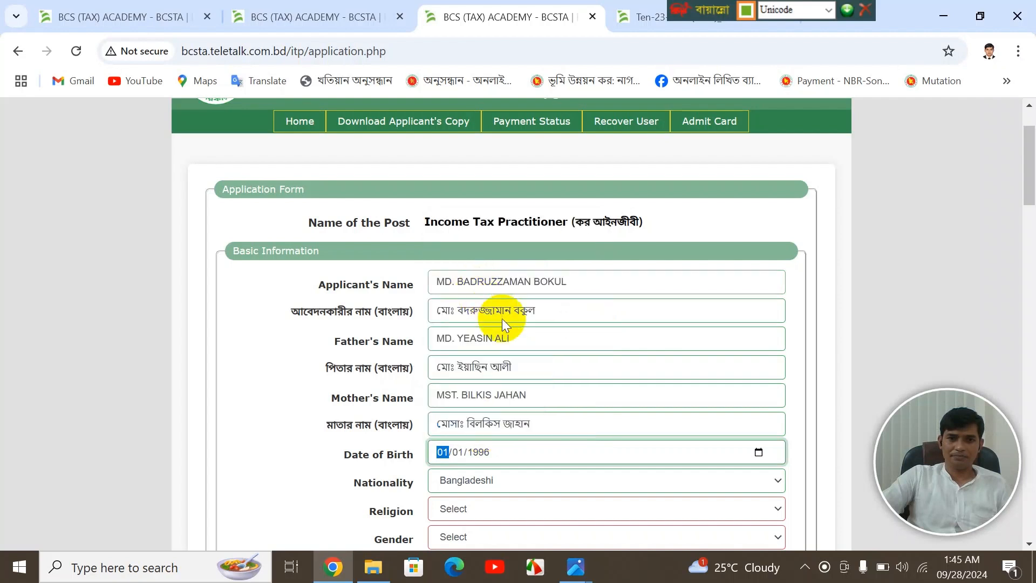
scroll(536, 348, "down", 3)
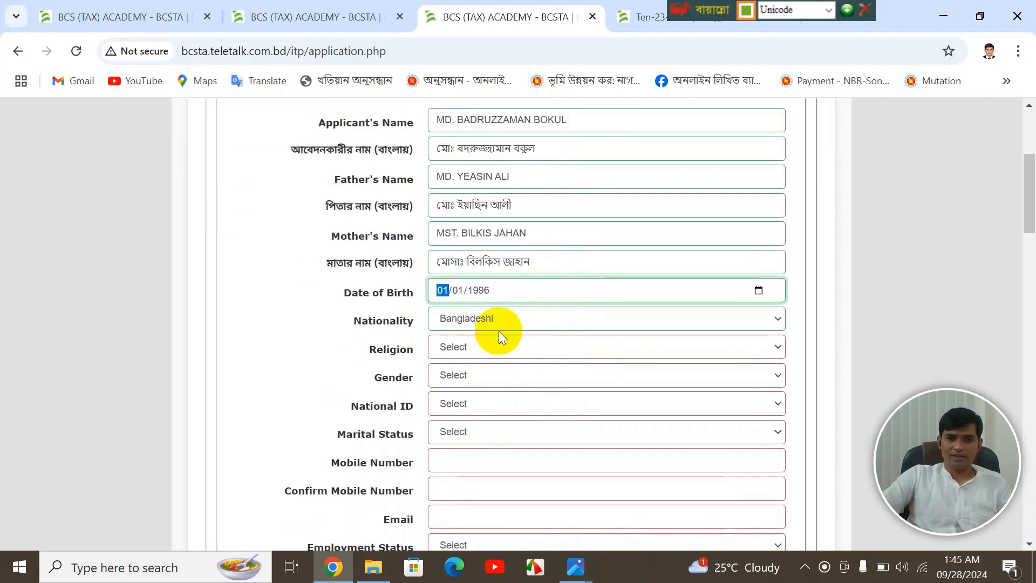
- Set religion Islam, gender Male, National ID Yes, and type the national ID number
left_click(456, 348)
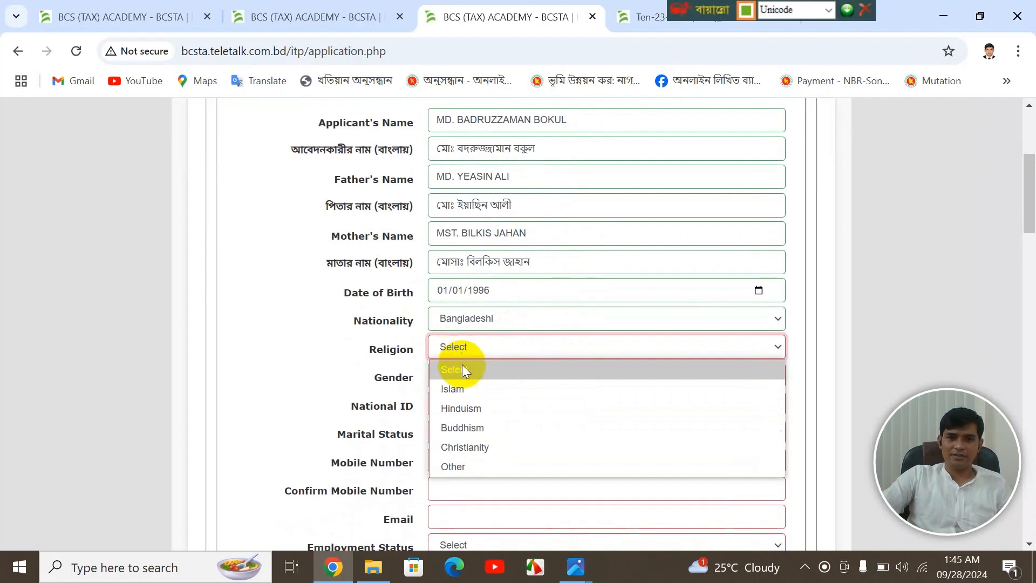
left_click(460, 389)
scroll(488, 357, "down", 2)
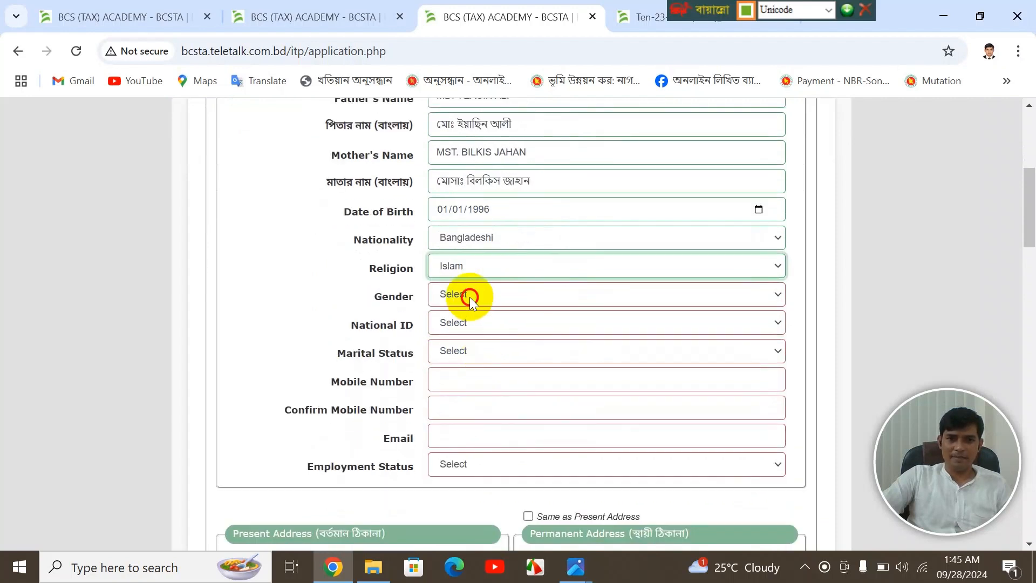
left_click(469, 297)
left_click(469, 336)
scroll(468, 335, "down", 3)
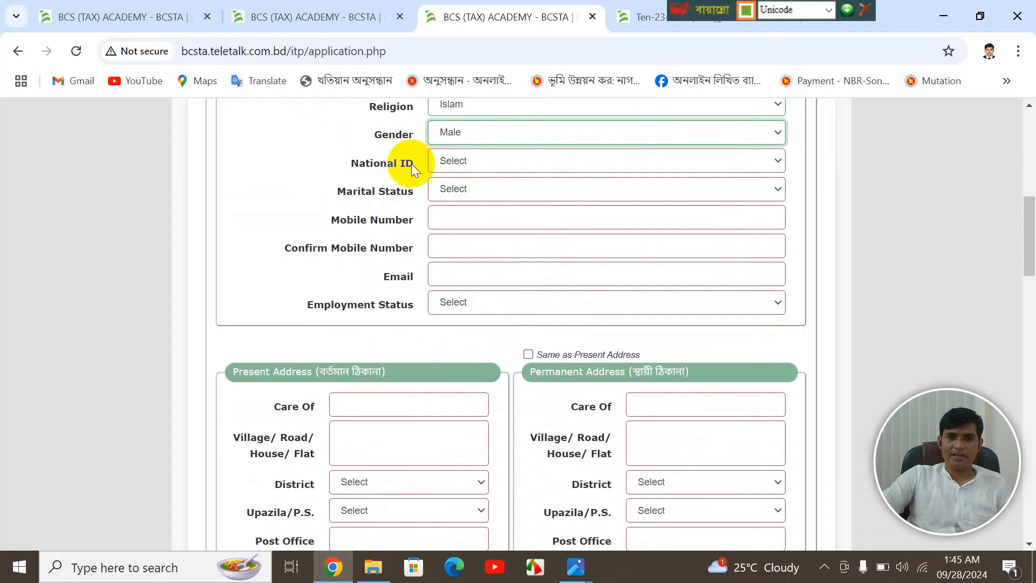
left_click(471, 162)
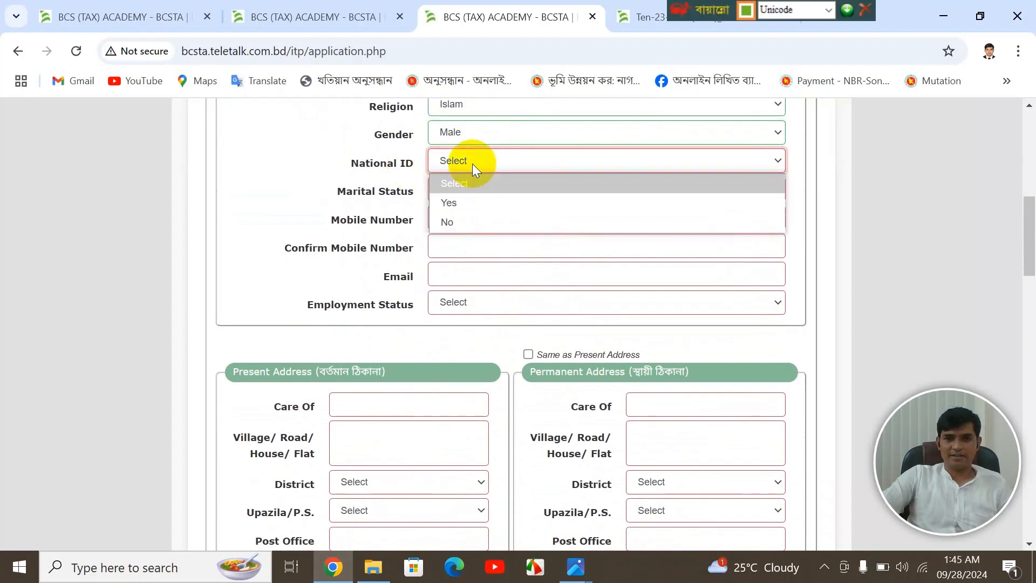
left_click(469, 203)
left_click(686, 160)
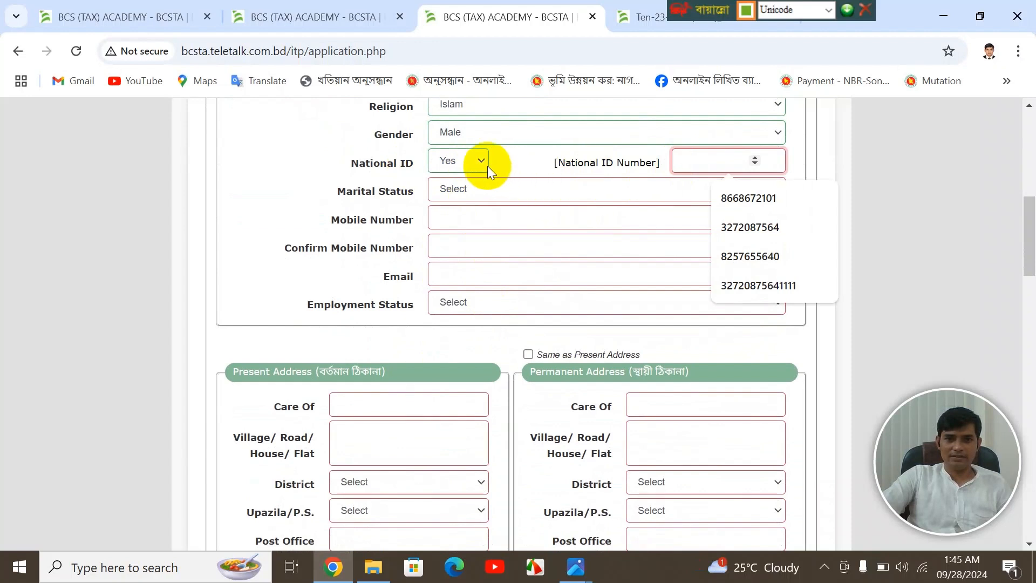
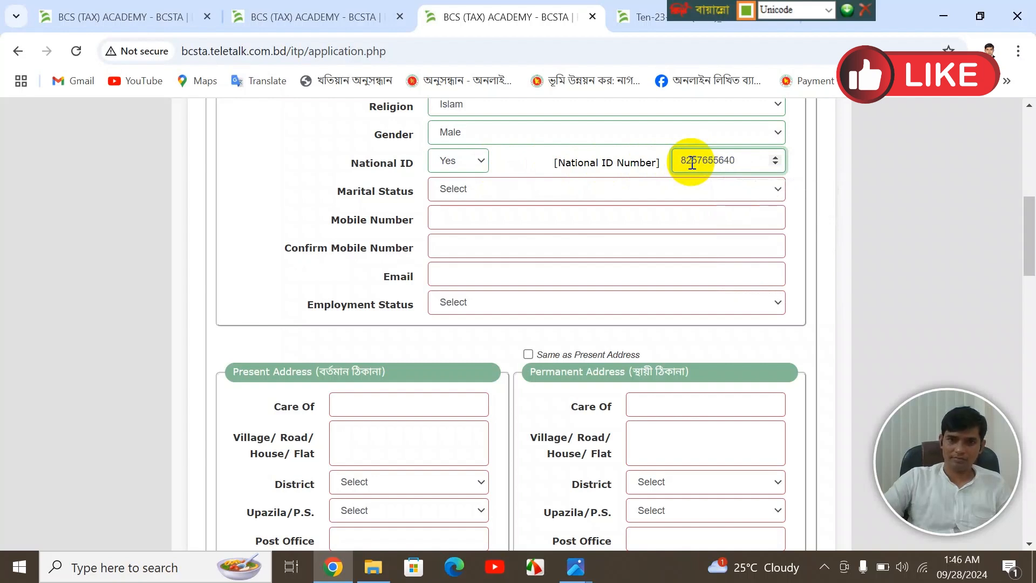
- Set marital status to Single
left_click(620, 193)
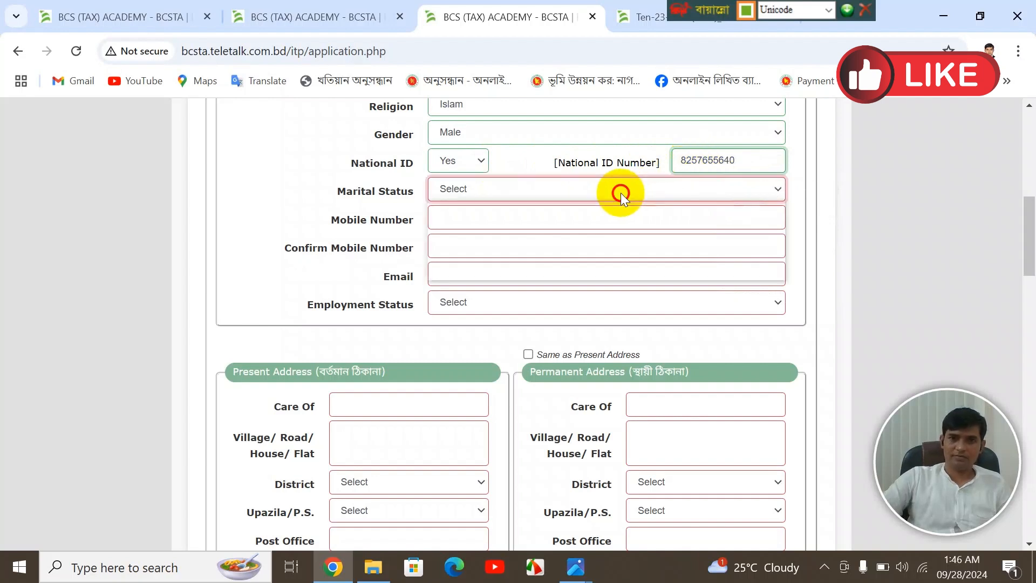
left_click(578, 269)
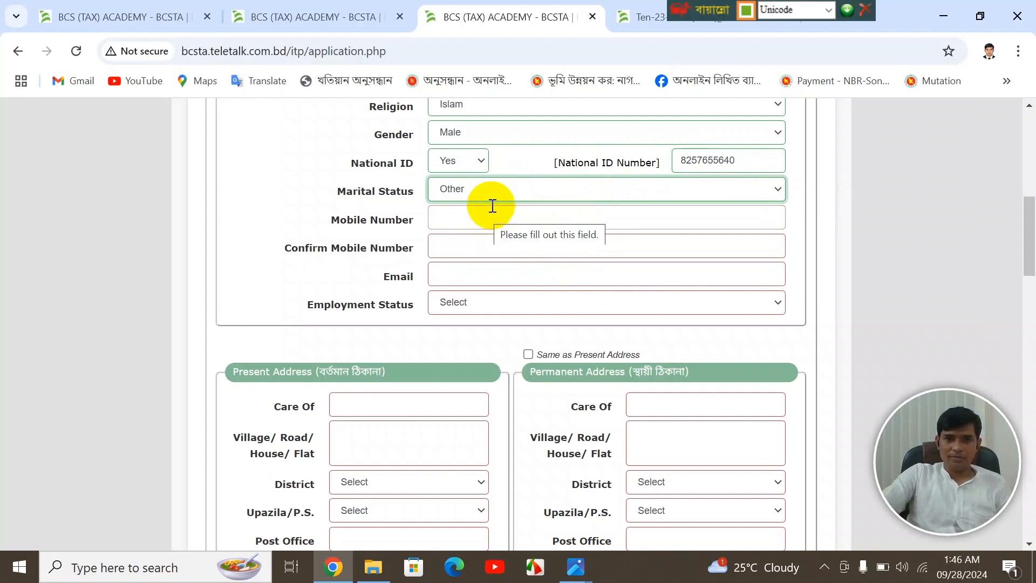
left_click(496, 192)
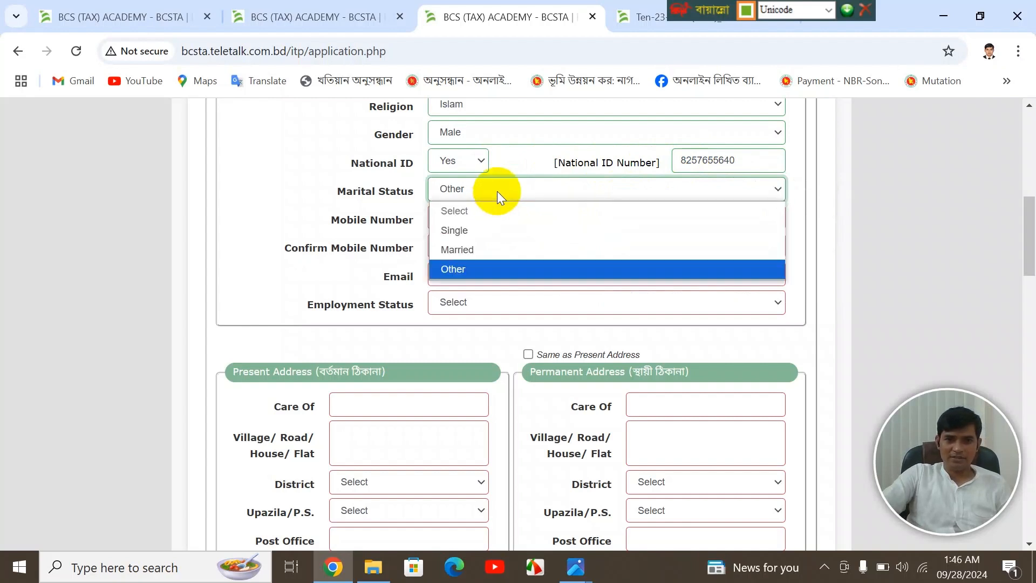
left_click(481, 229)
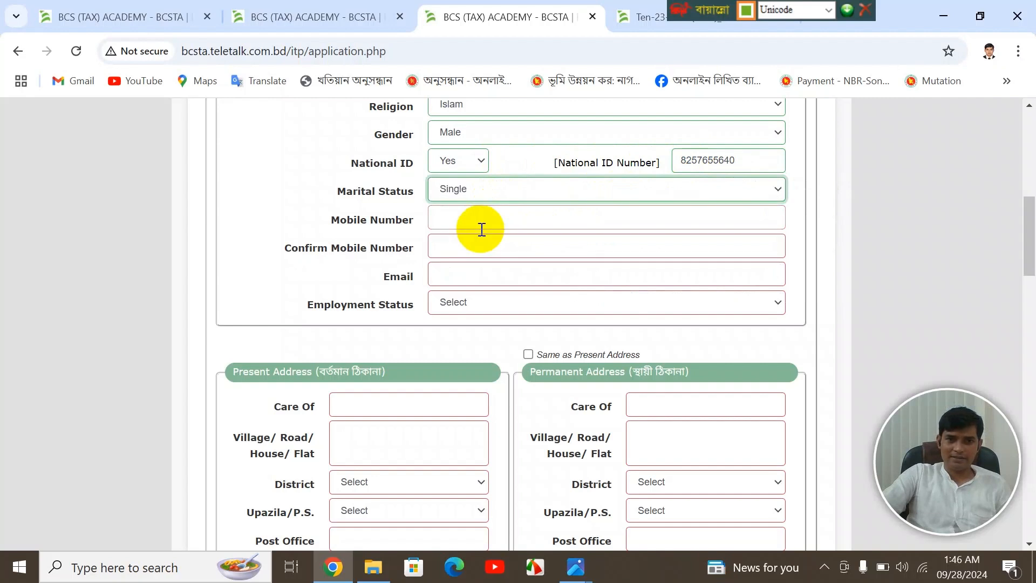
- Enter the mobile number and repeat it in the confirm mobile field
left_click(489, 219)
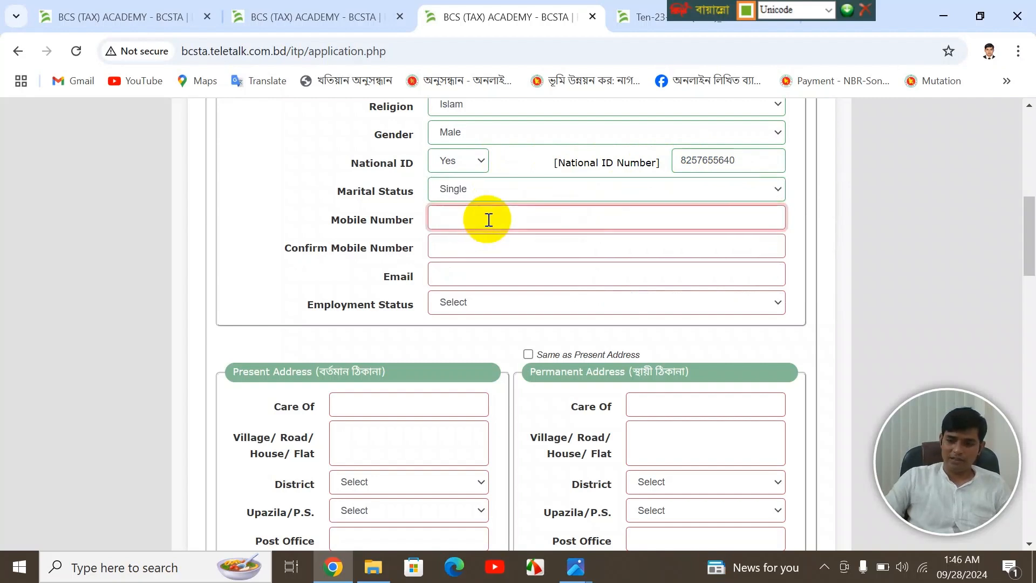
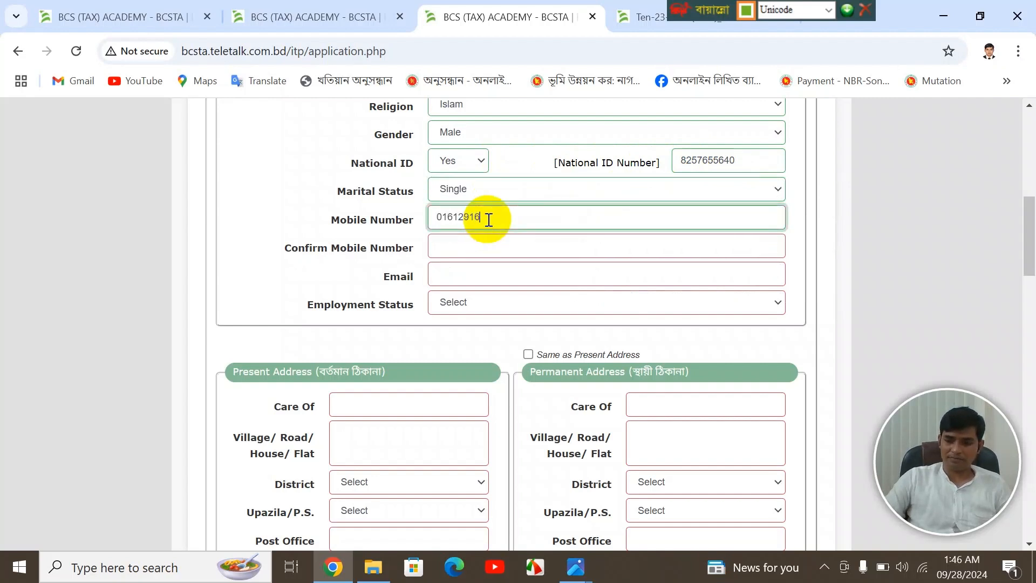
left_click(503, 235)
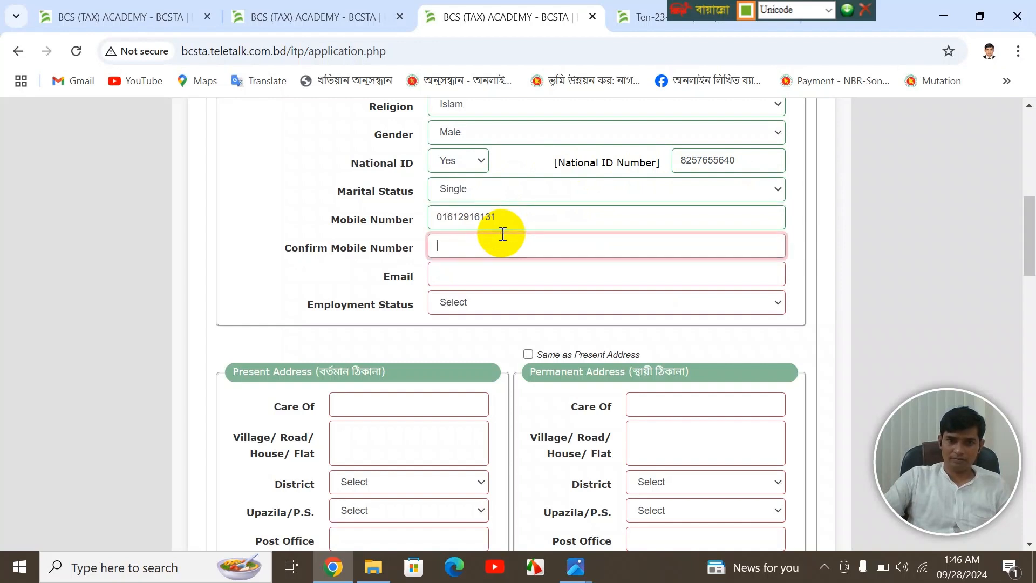
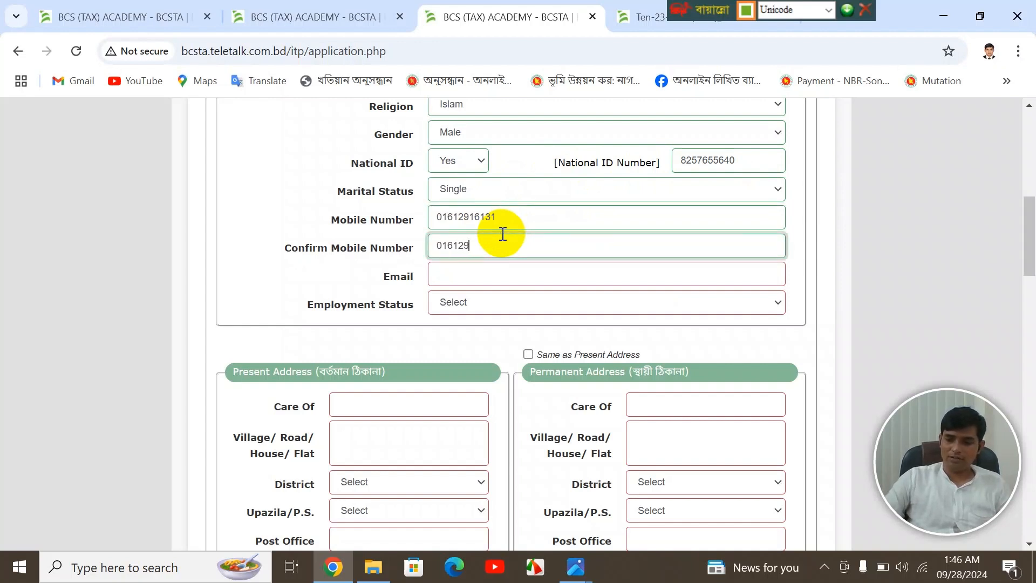
- Fill the e-mail from the saved suggestion and set employment status to Not Applicable
left_click(510, 272)
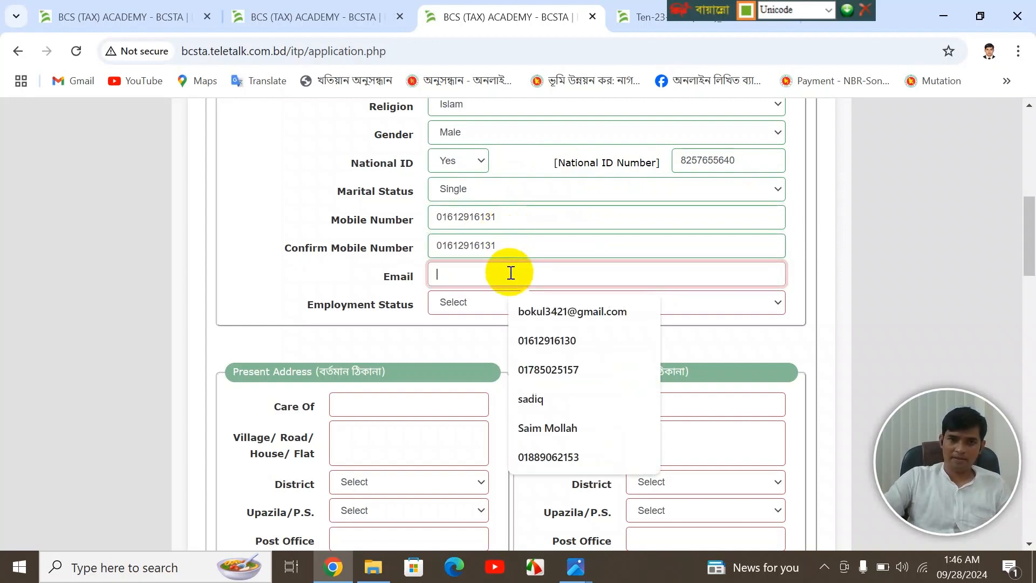
left_click(529, 309)
left_click(520, 306)
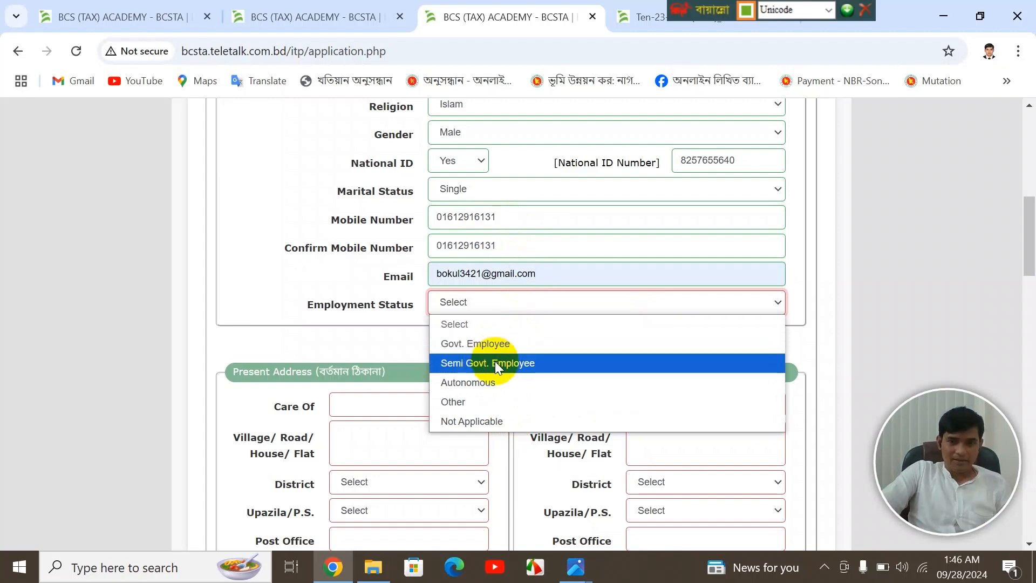
left_click(472, 421)
scroll(474, 282, "down", 4)
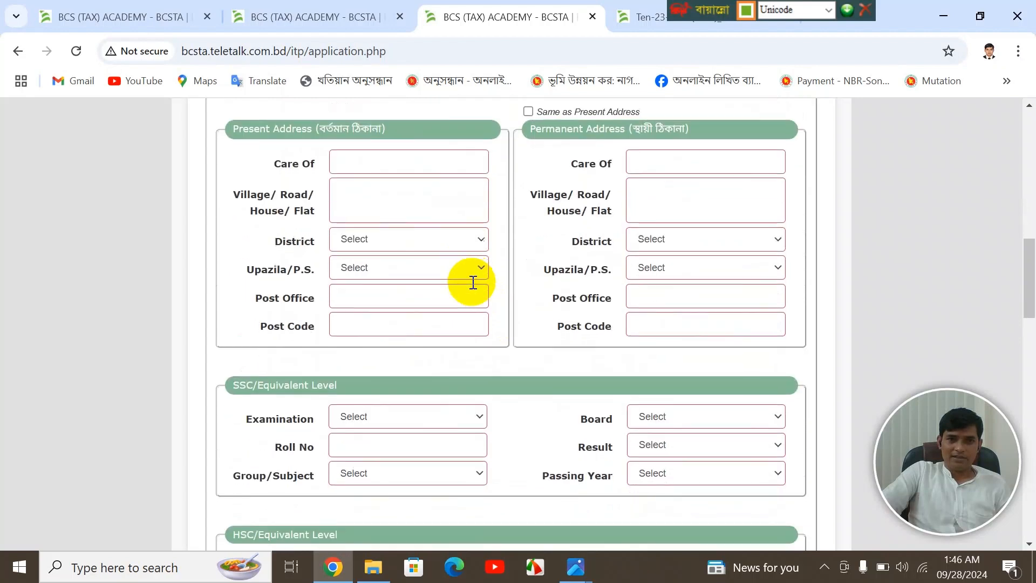
scroll(449, 237, "up", 1)
- Copy the father's name into the present address Care Of field
left_click(418, 241)
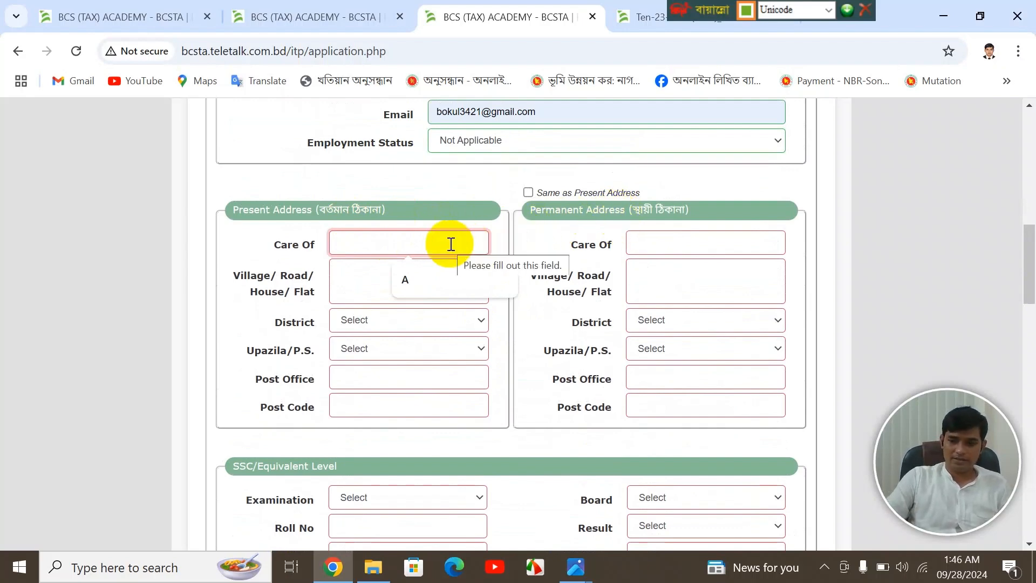
scroll(451, 244, "up", 12)
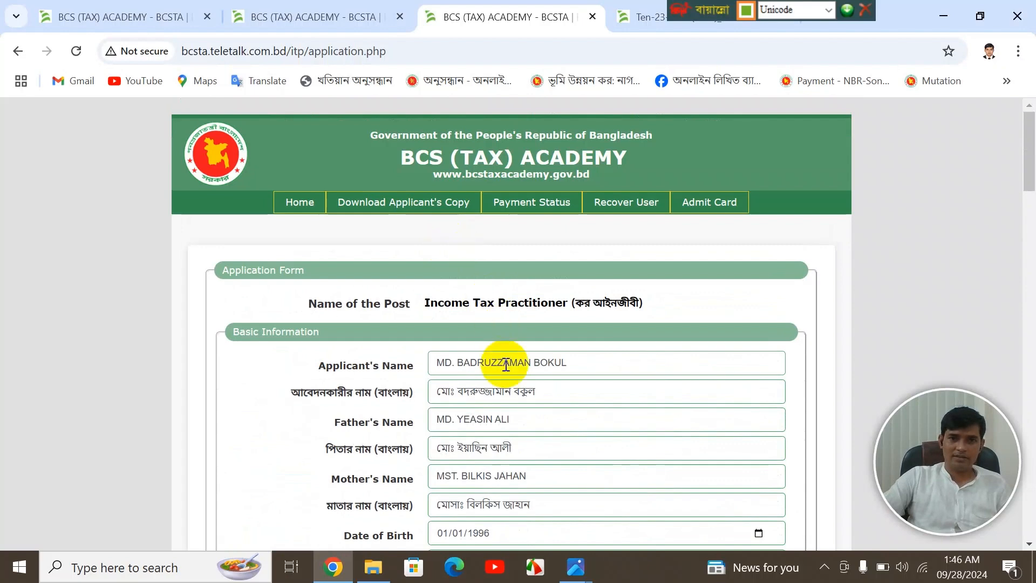
scroll(515, 371, "down", 2)
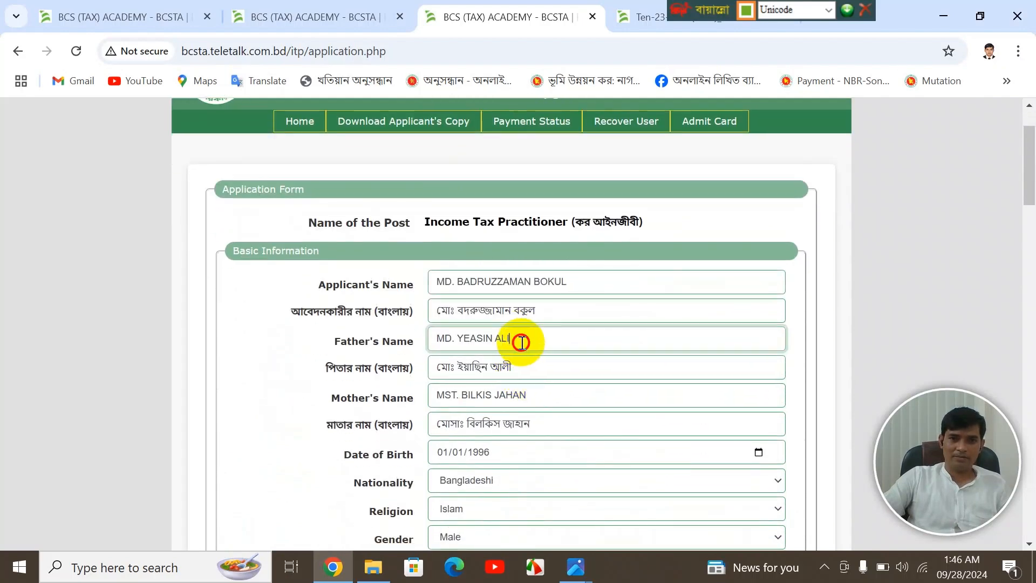
left_click_drag(520, 340, 430, 342)
key("ctrl+c")
scroll(534, 341, "down", 9)
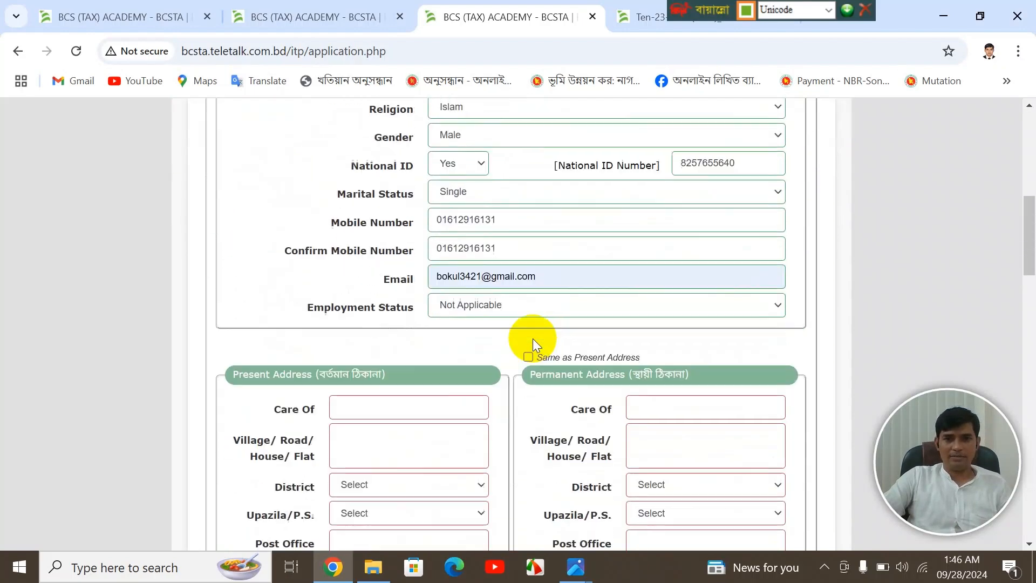
left_click(451, 335)
key("ctrl+v")
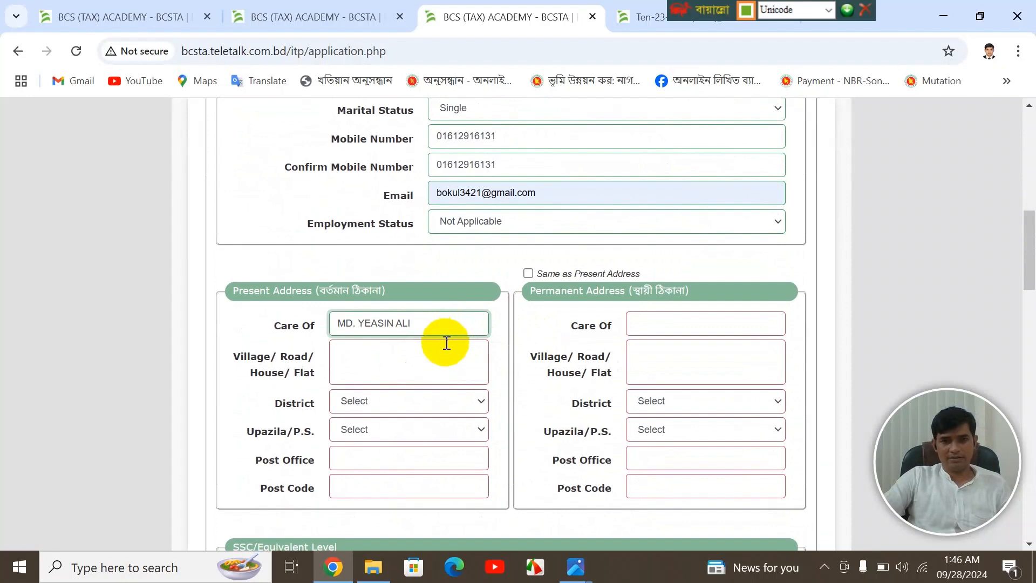
- Type the house, road and sector line into Village/Road/House/Flat in English
left_click(436, 356)
type("ভগ")
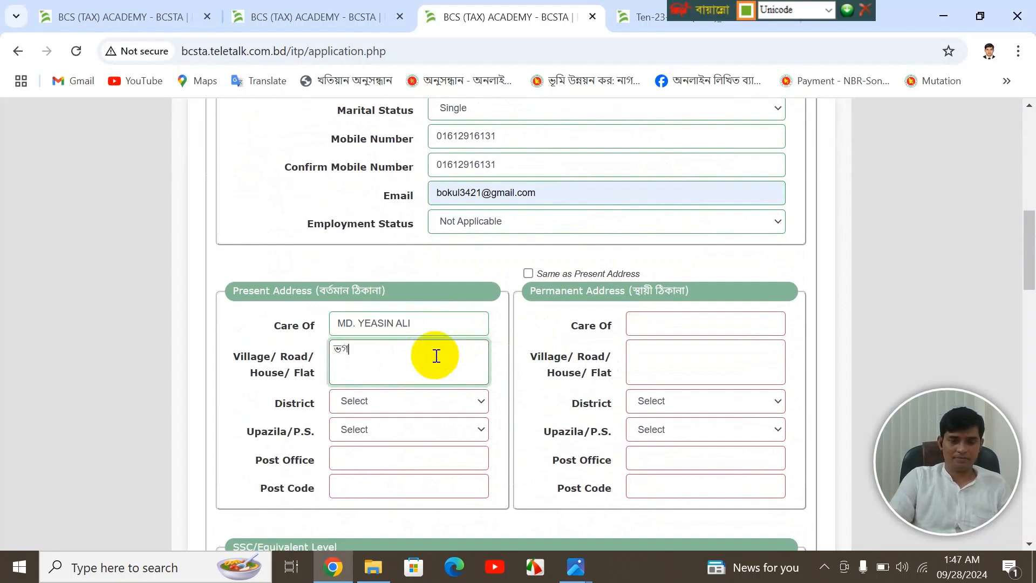
key("ctrl+alt+b")
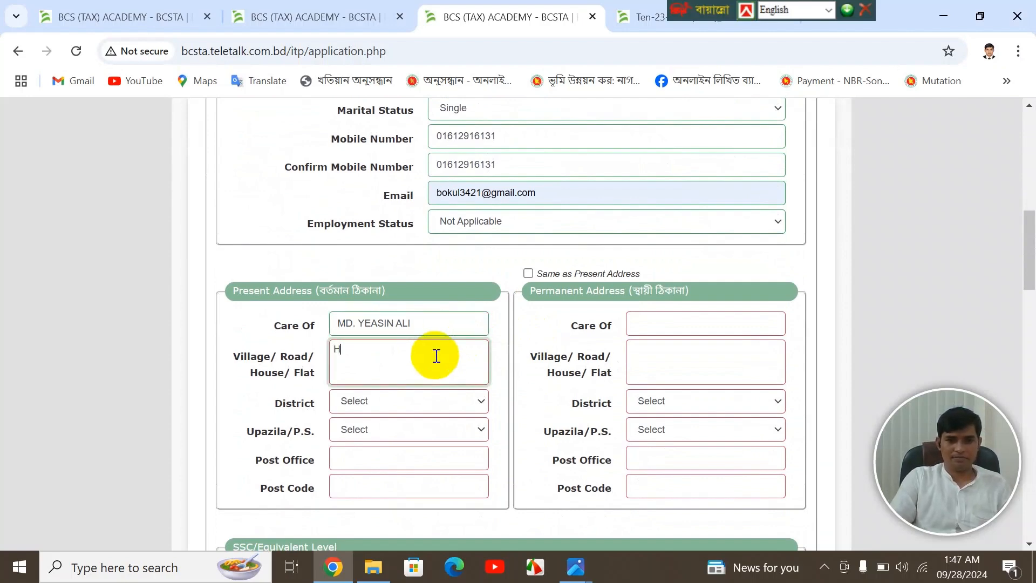
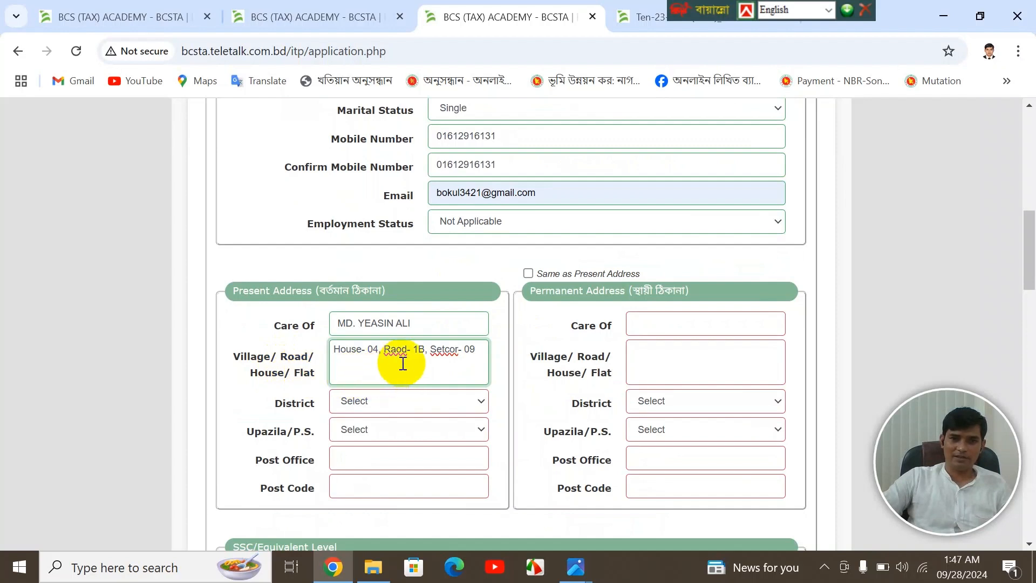
- Choose the present address district and upazila from their dropdowns
scroll(403, 363, "down", 1)
left_click(396, 404)
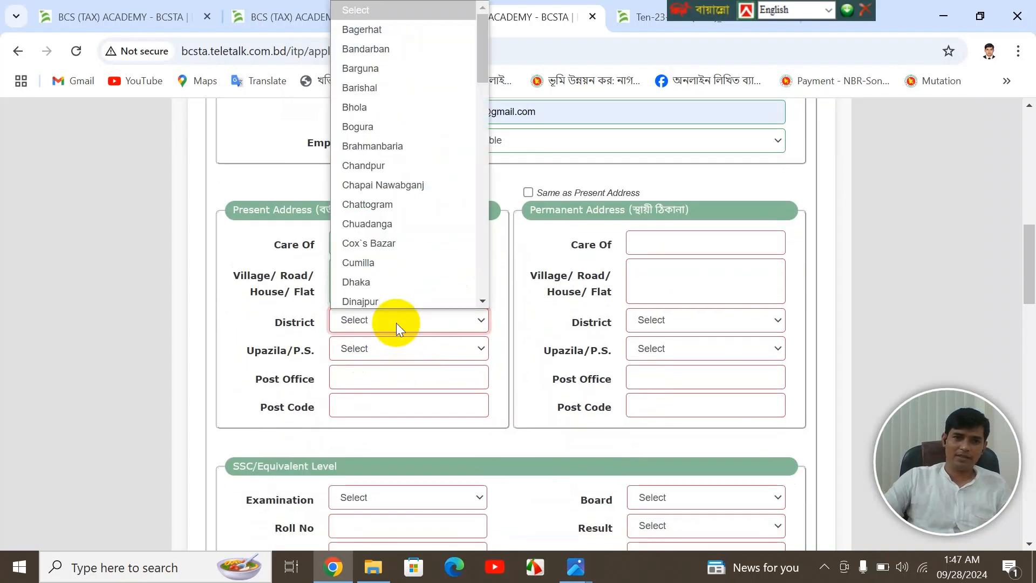
key("d")
key("Down")
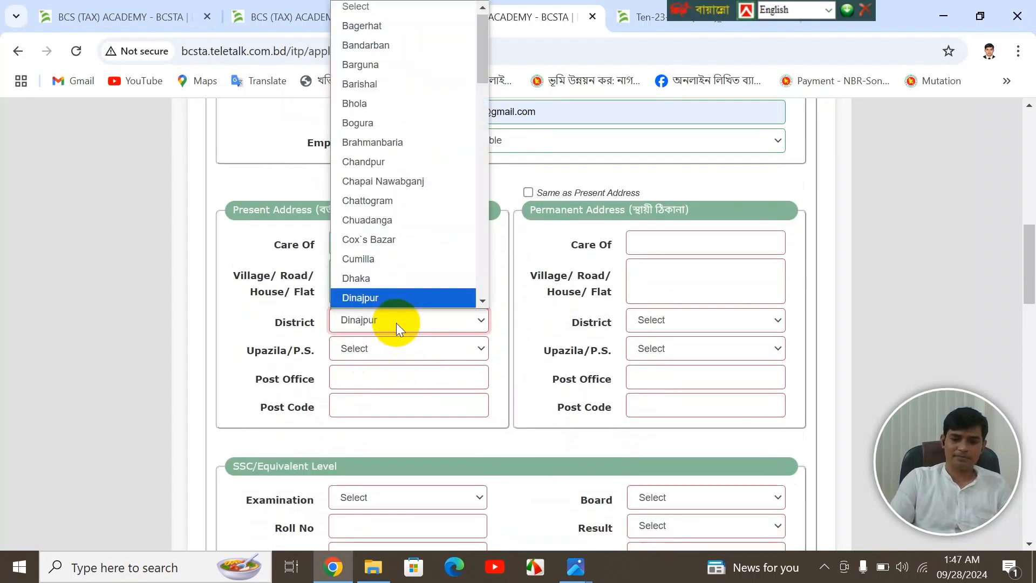
key("Up")
key("Return")
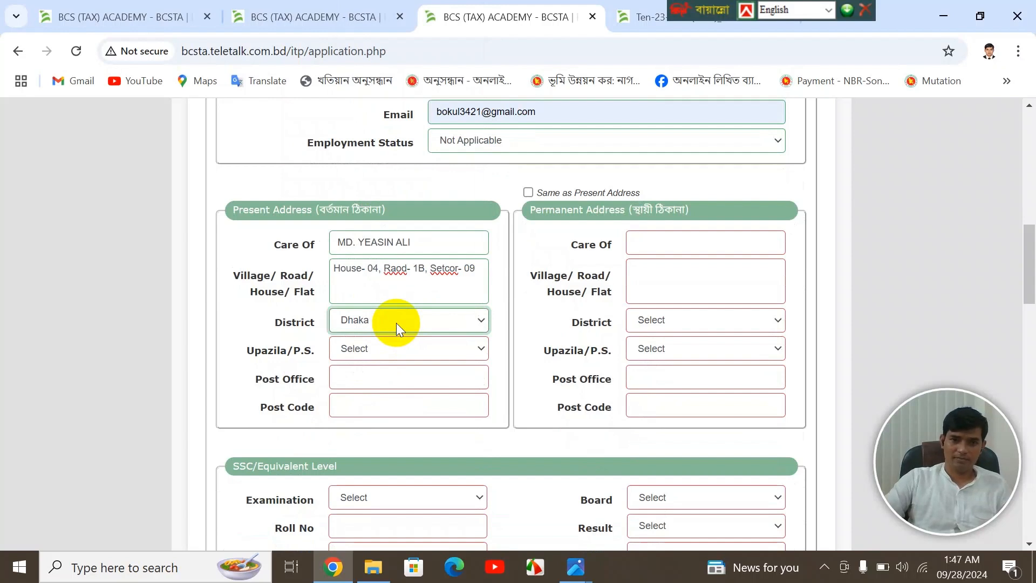
left_click(389, 349)
key("u")
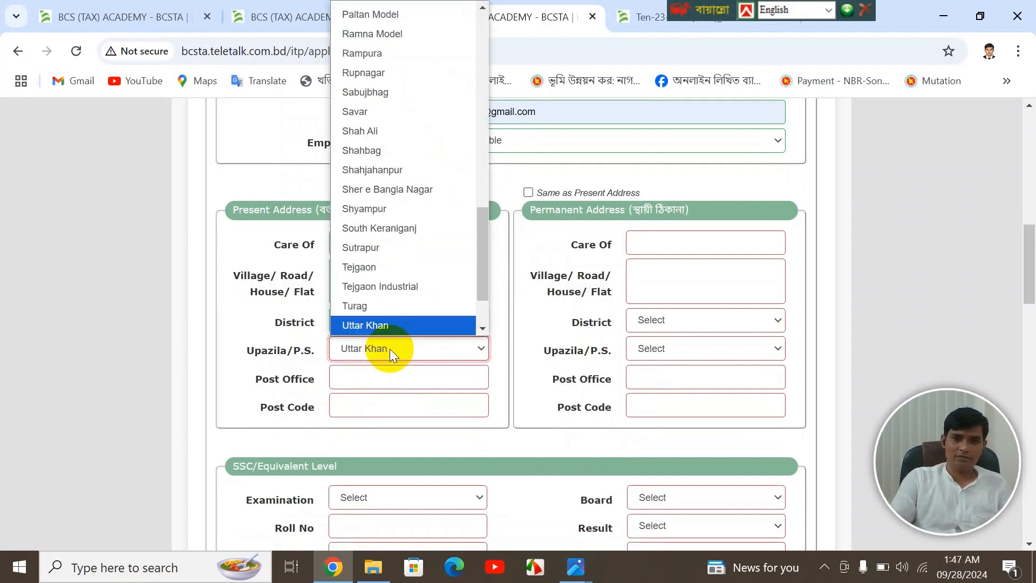
key("Down")
key("Down")
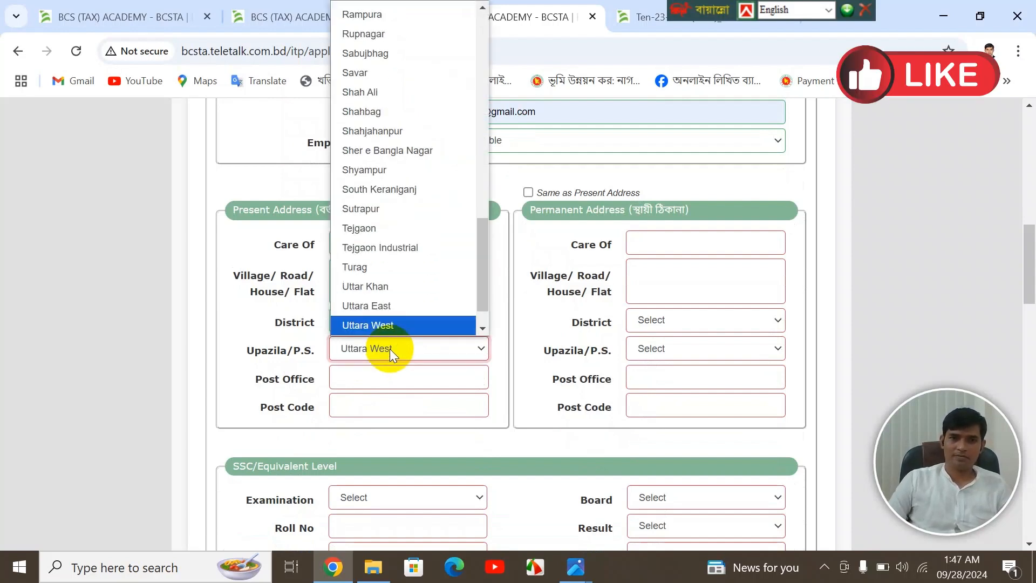
key("Return")
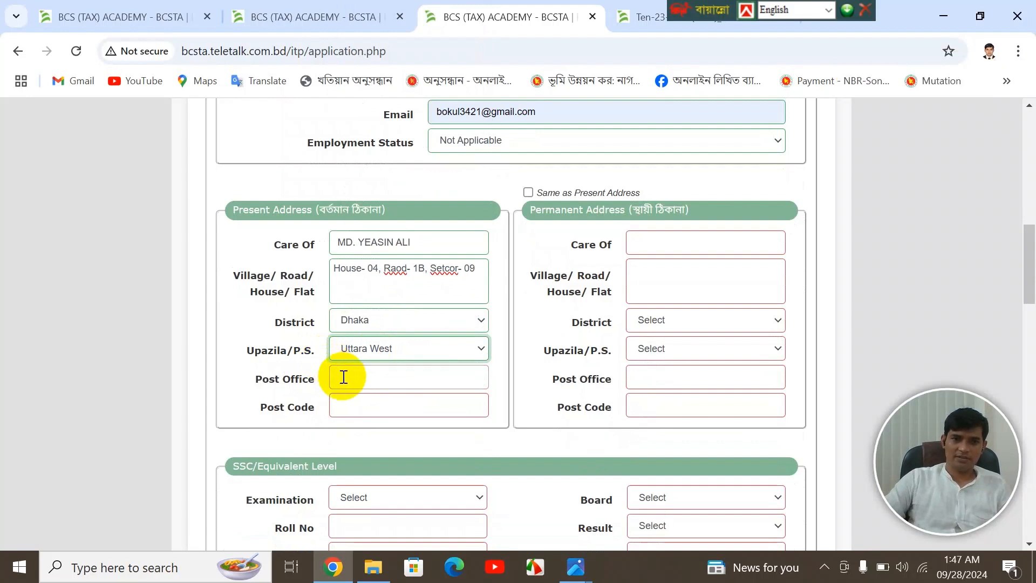
- Enter the present address post office and post code
left_click(343, 376)
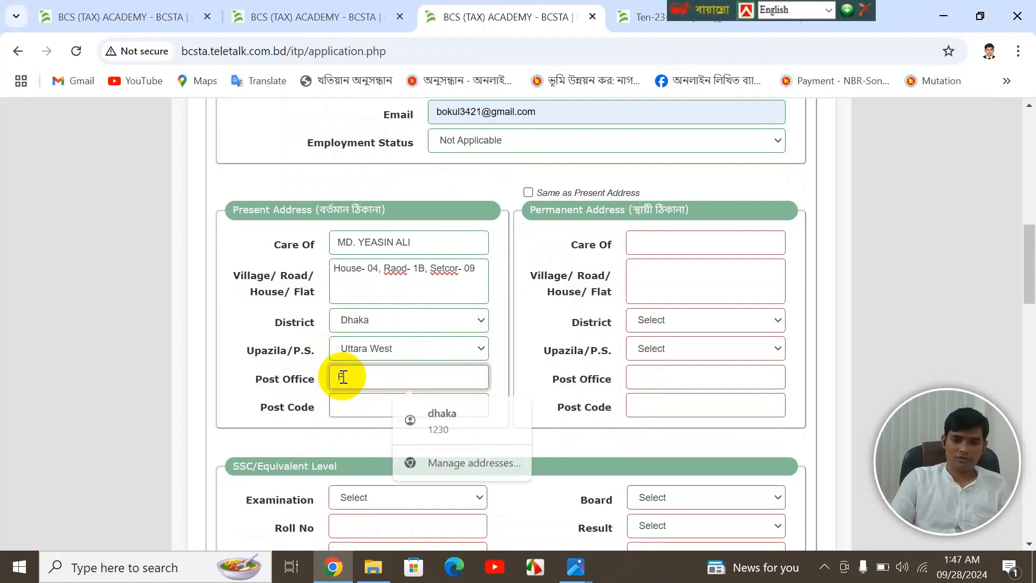
type("P")
type("ttara")
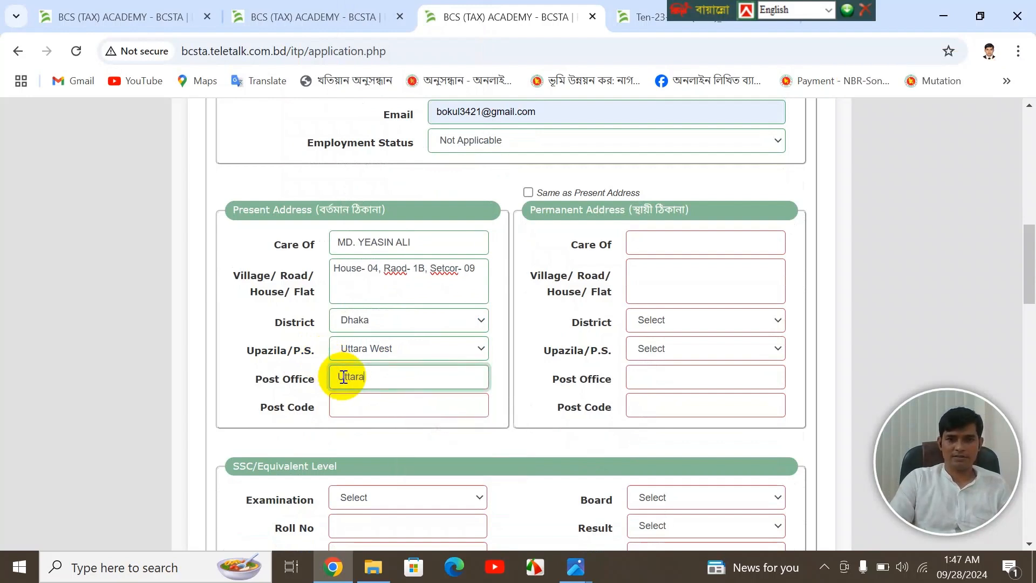
key("Tab")
type("1230")
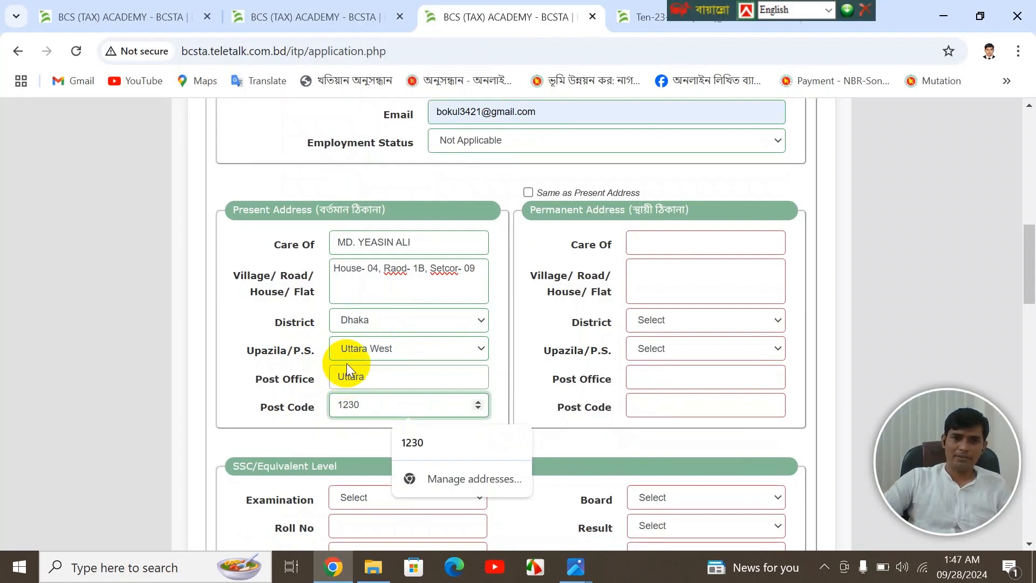
left_click(411, 445)
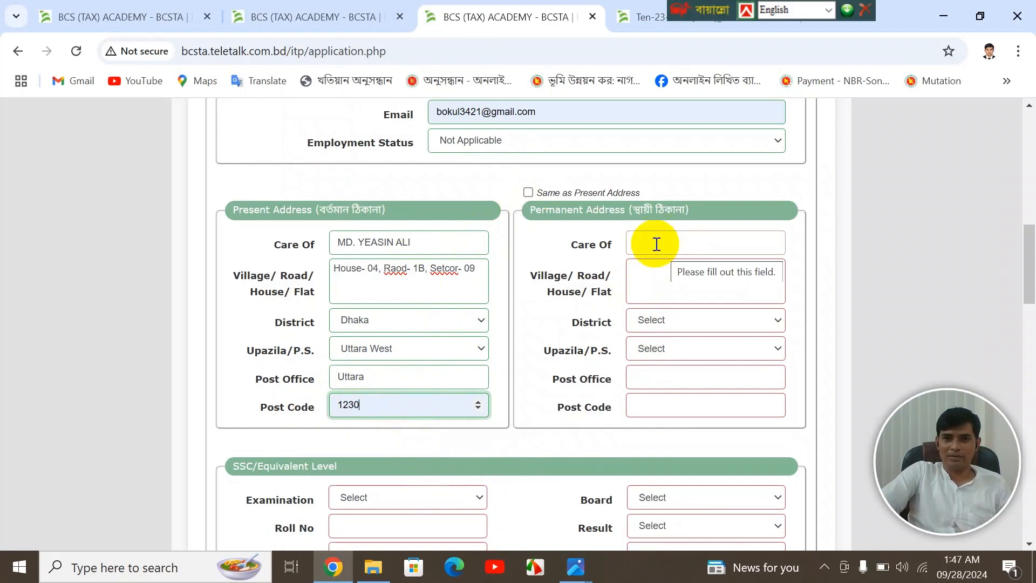
- Tick Same as Present Address and scroll down to the SSC section
left_click(528, 193)
scroll(582, 263, "down", 3)
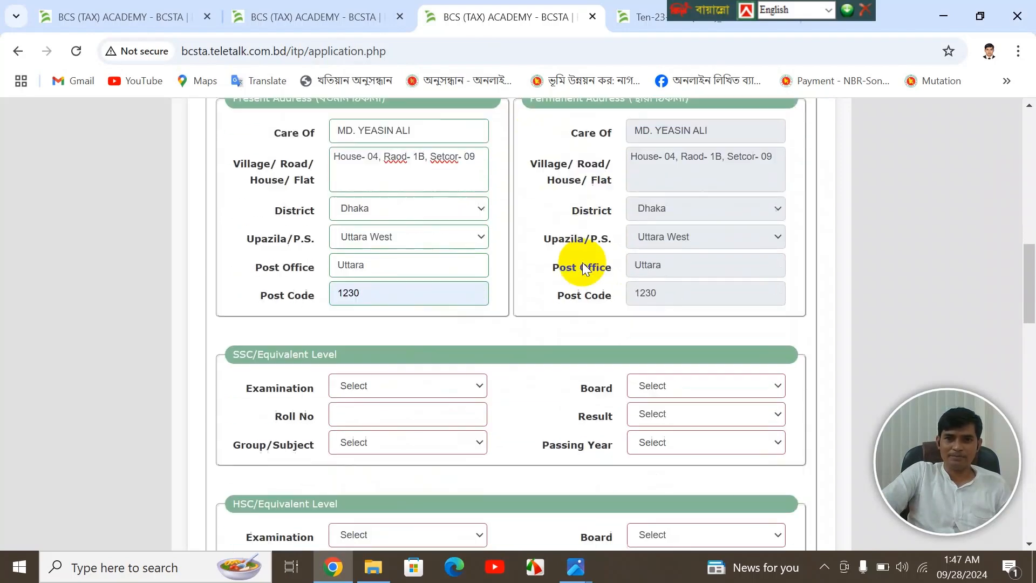
scroll(581, 262, "up", 2)
scroll(582, 262, "down", 5)
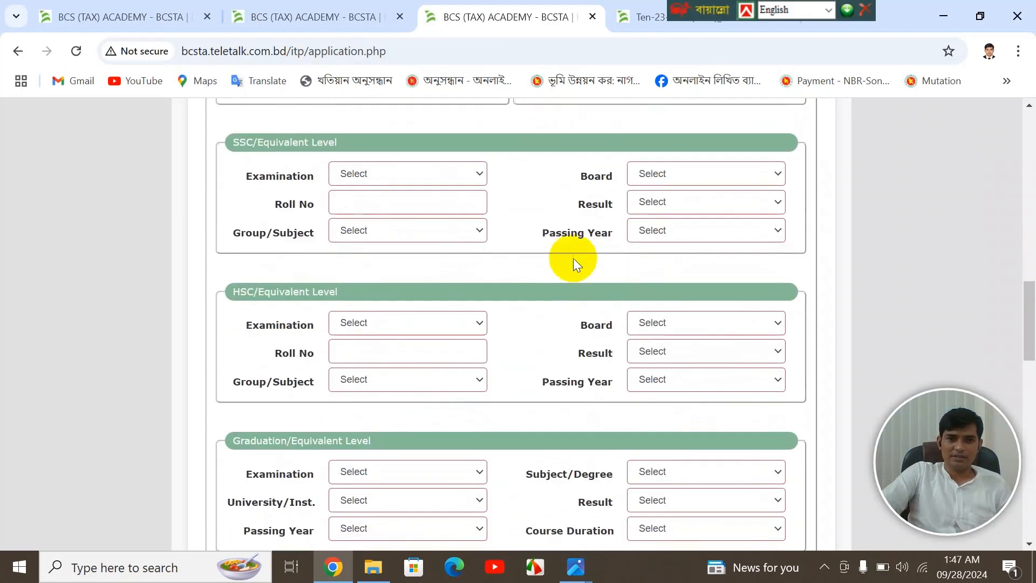
- Choose S.S.C as the examination, enter the SSC roll number, and select Dinajpur board
left_click(366, 171)
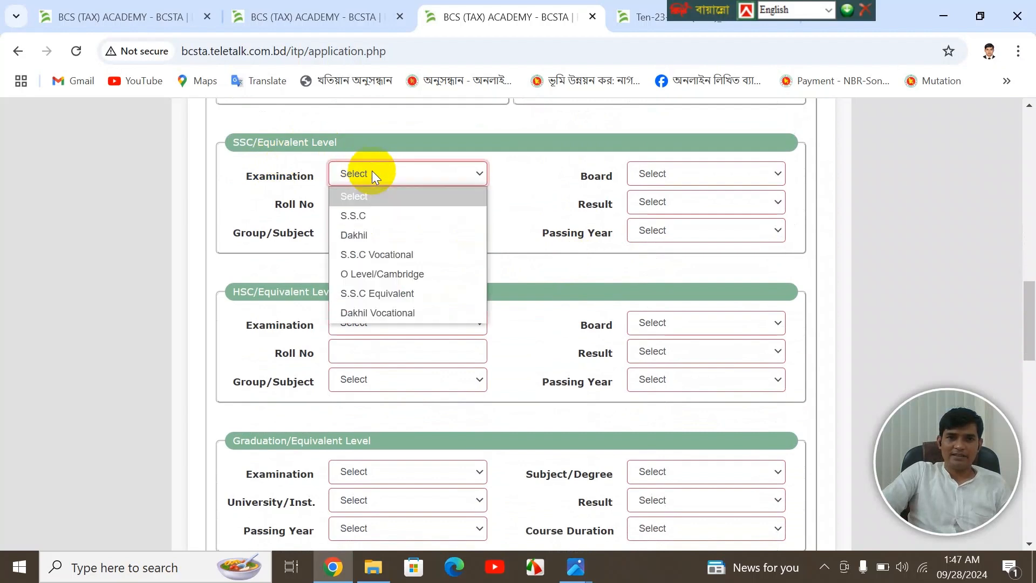
left_click(375, 211)
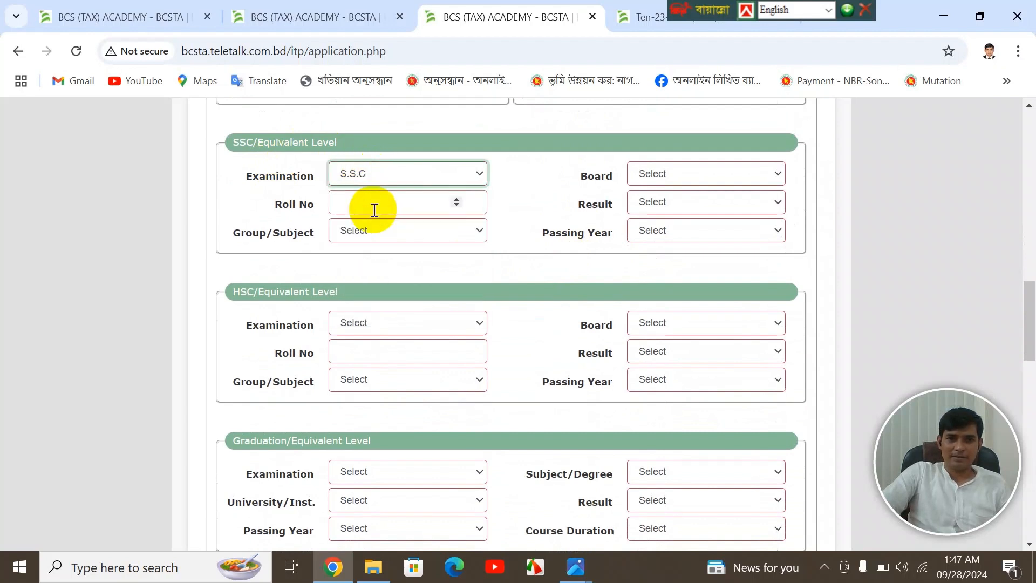
left_click(374, 177)
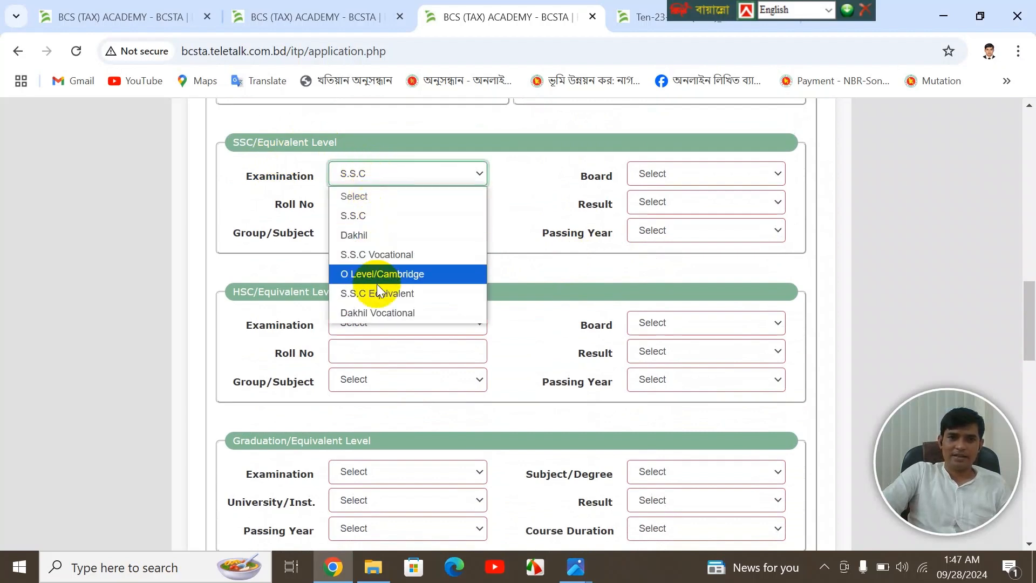
left_click(368, 216)
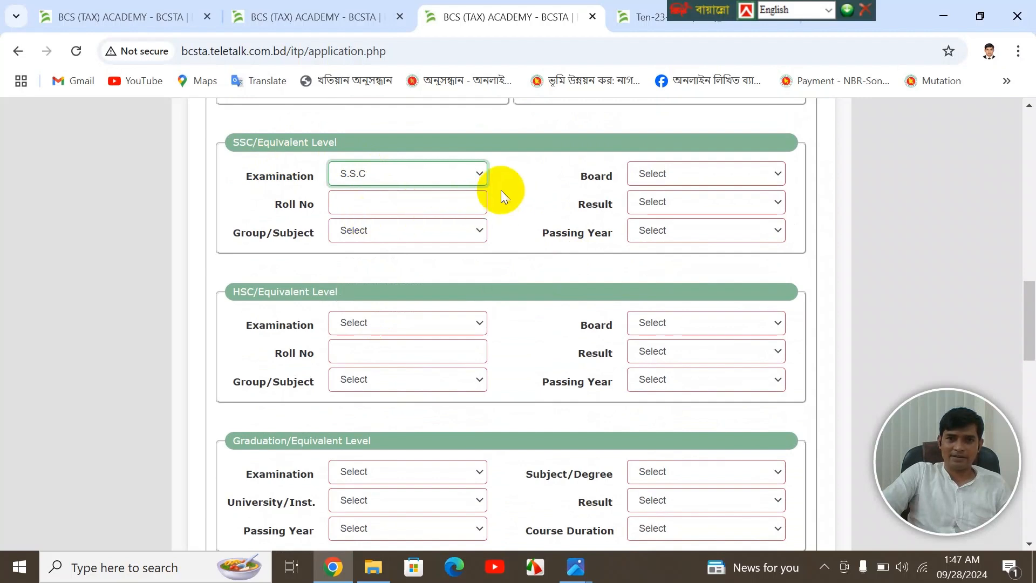
left_click(413, 204)
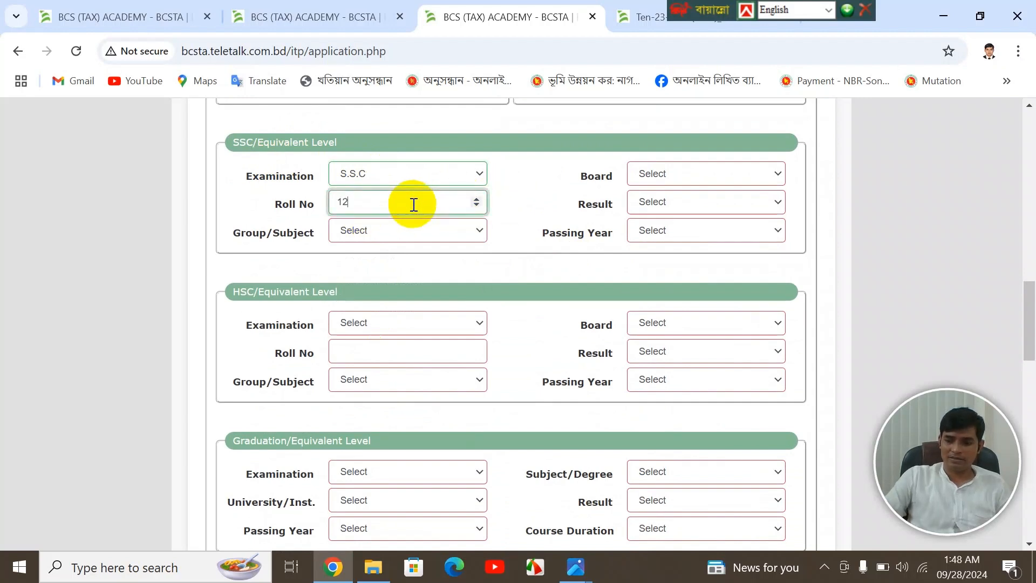
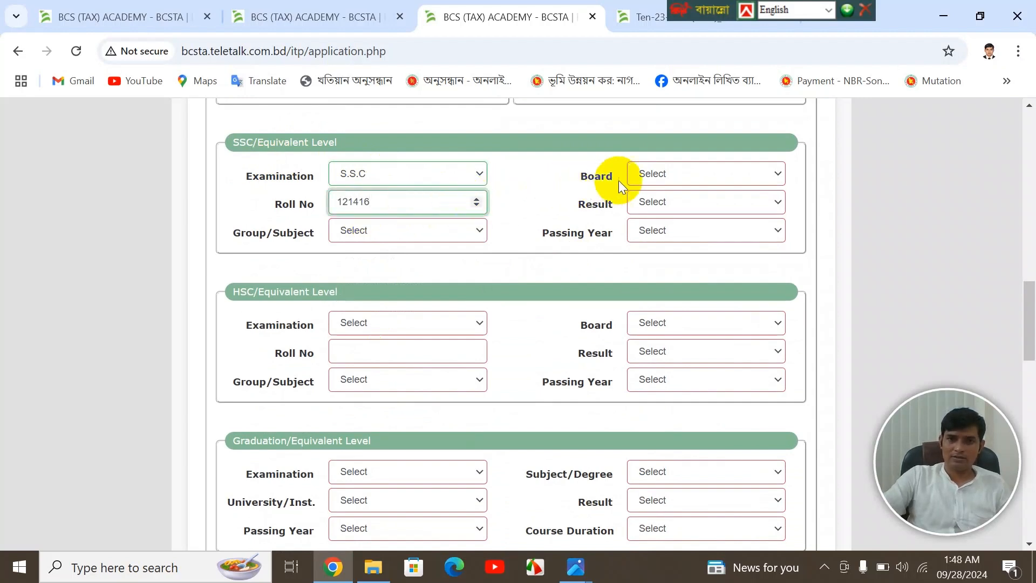
left_click(640, 176)
key("d")
key("d")
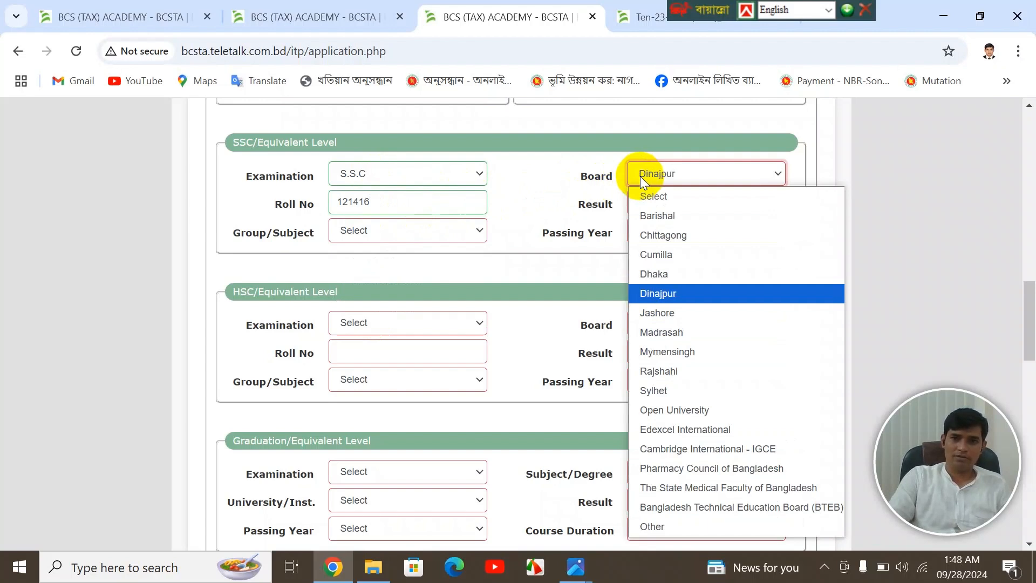
key("Return")
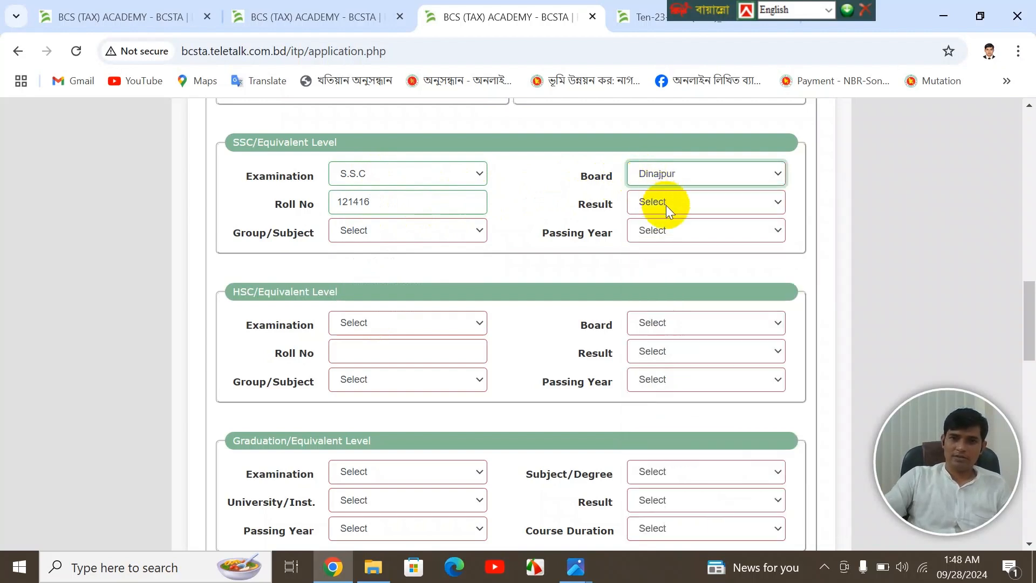
- Set the SSC result to GPA 5 out of 5, group Science, passing year 2010
left_click(666, 205)
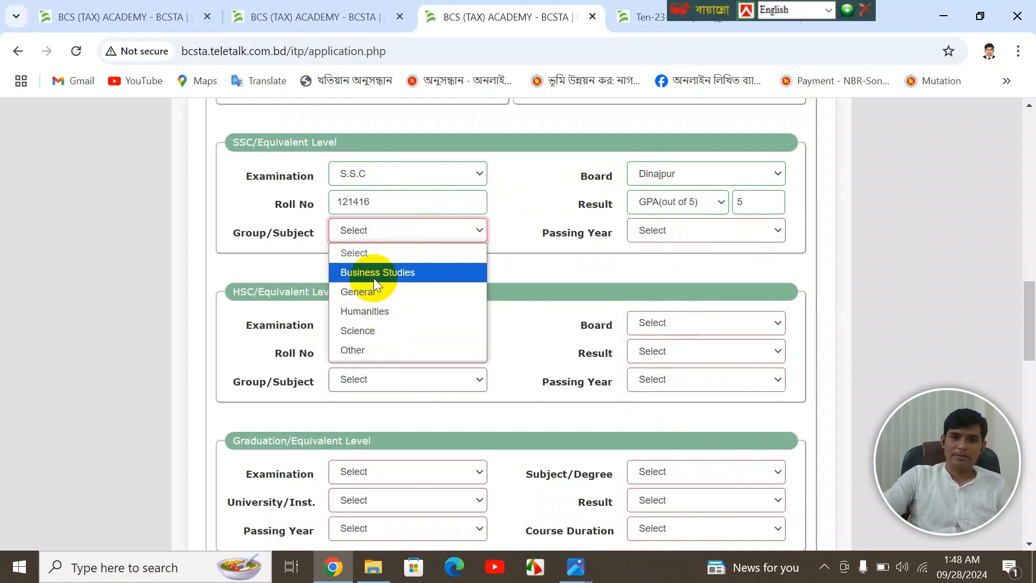
left_click(368, 332)
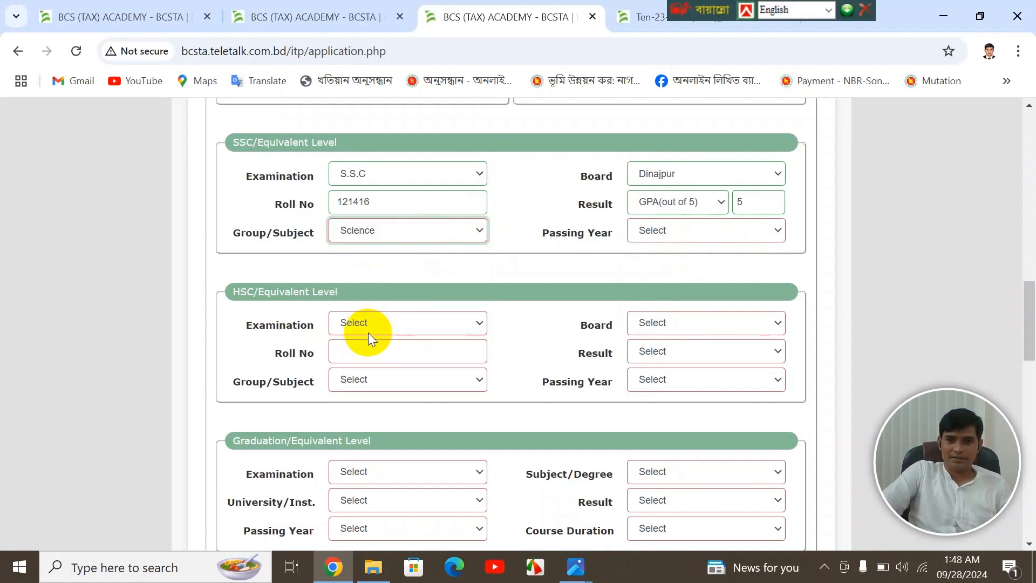
left_click(677, 235)
type("2010")
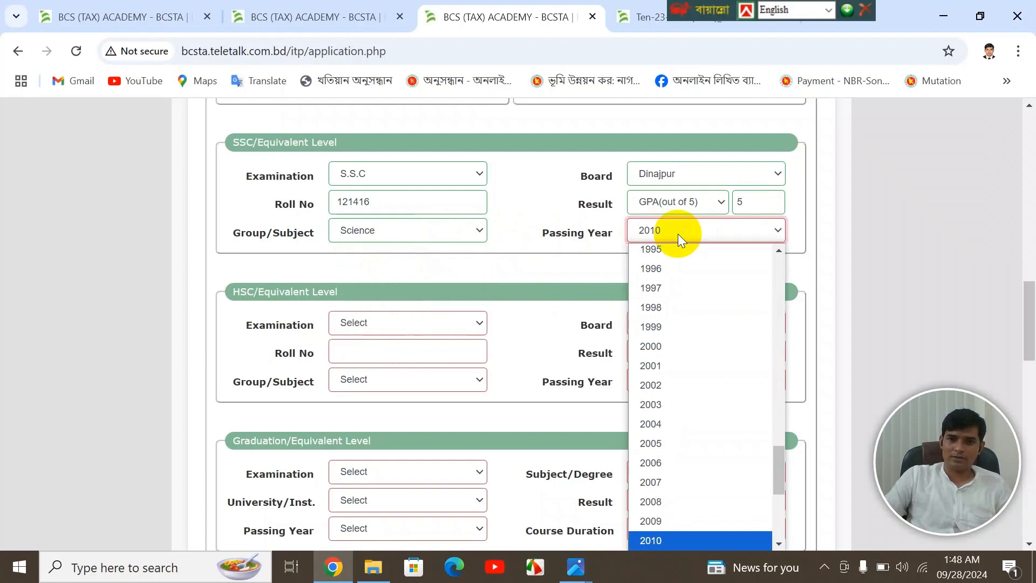
key("Return")
- Choose H.S.C as the examination, select Dinajpur board, and enter the HSC roll number
scroll(540, 273, "down", 2)
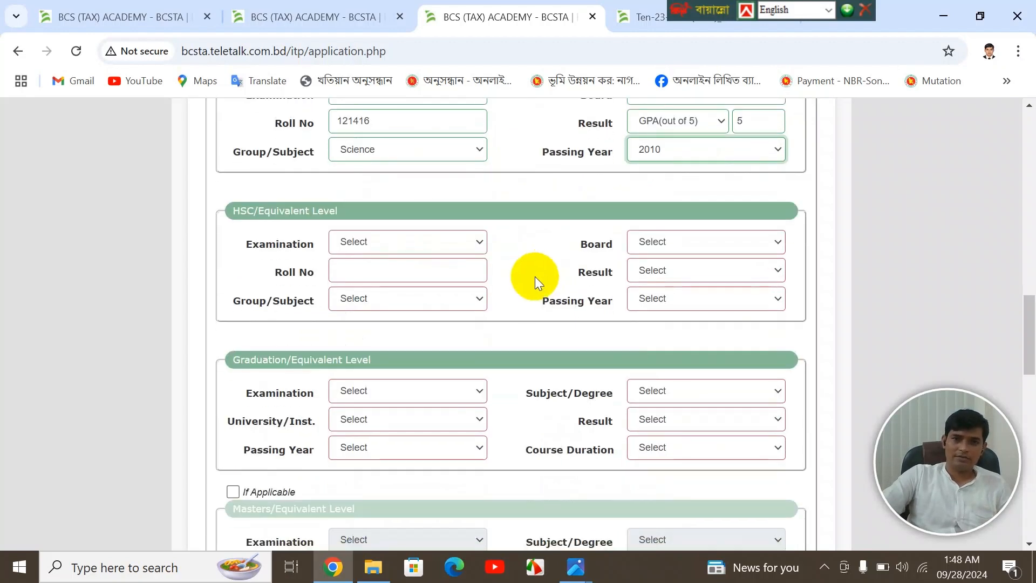
left_click(412, 242)
left_click(384, 282)
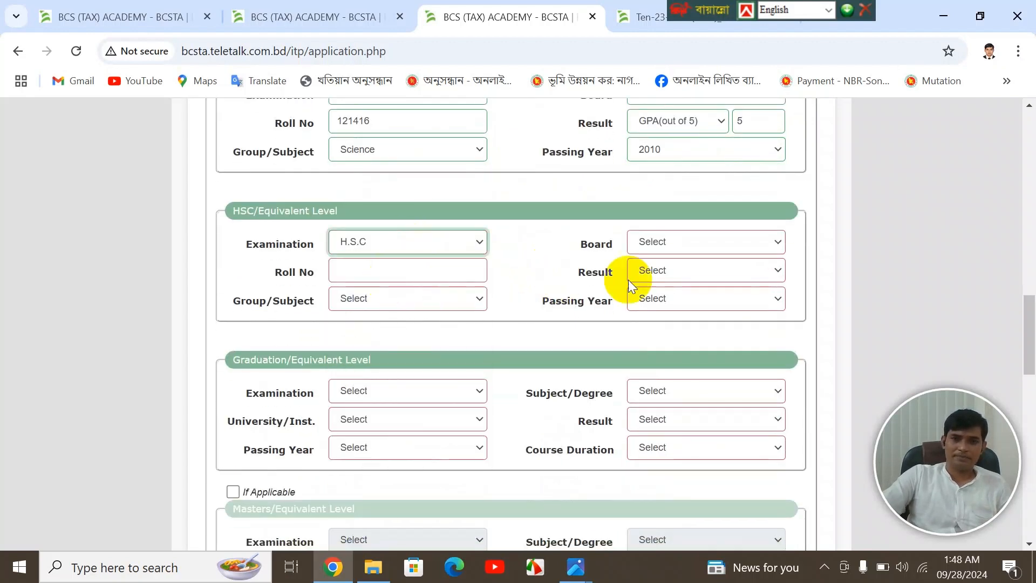
left_click(686, 243)
type("din")
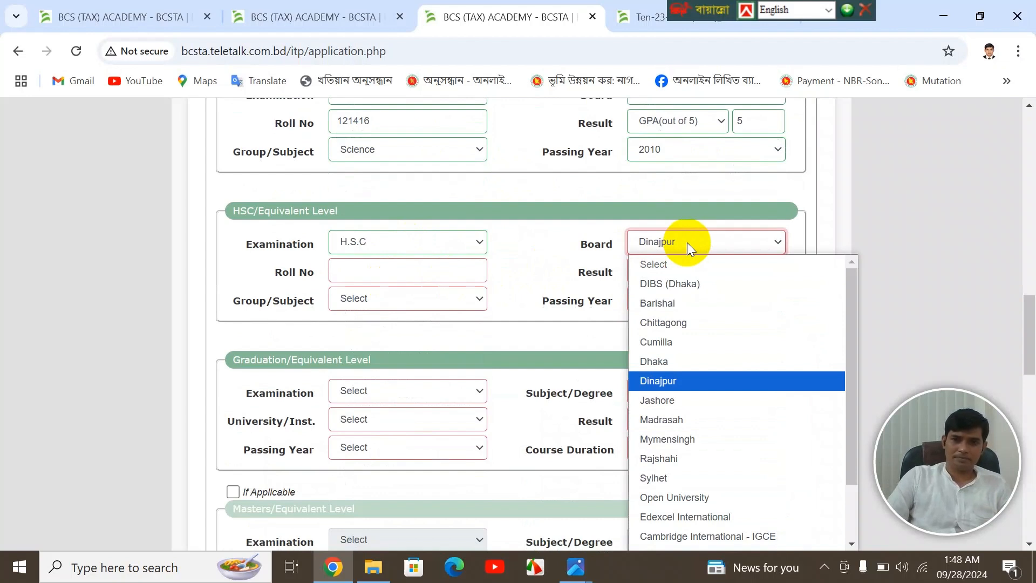
key("Return")
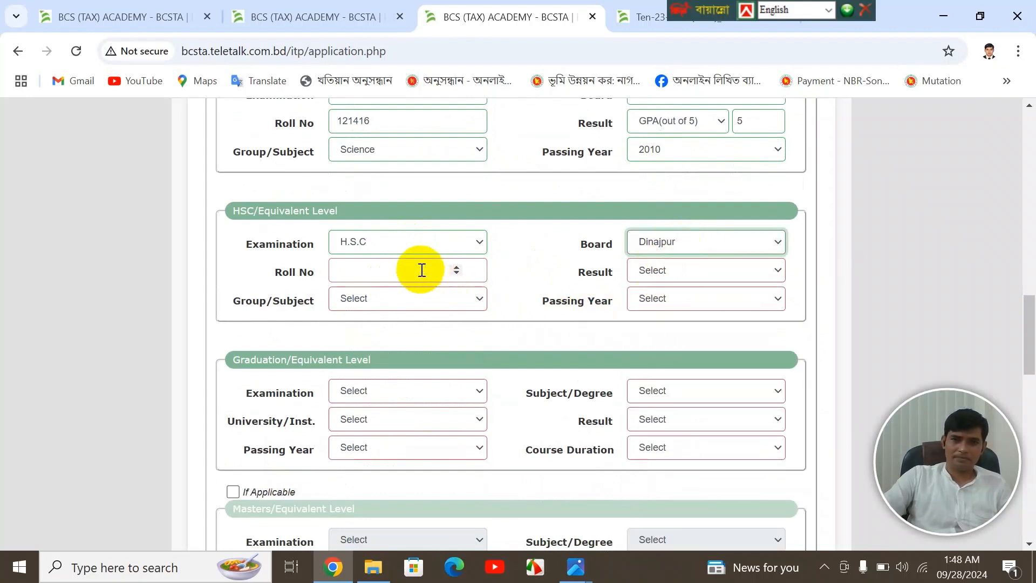
left_click(421, 270)
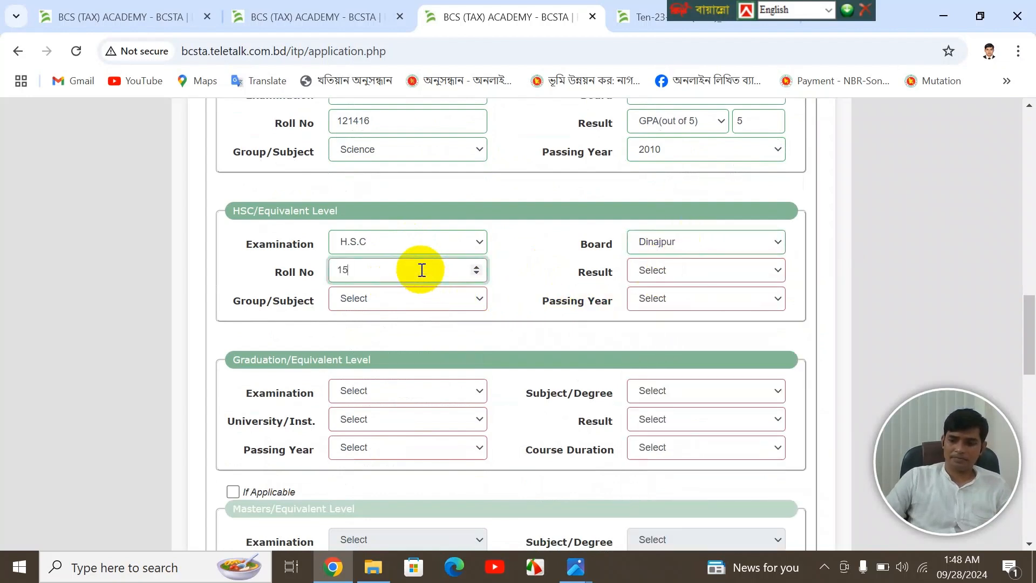
- Set the HSC result to GPA(out of 5) 4.13, group Science, passing year 2010
left_click(651, 272)
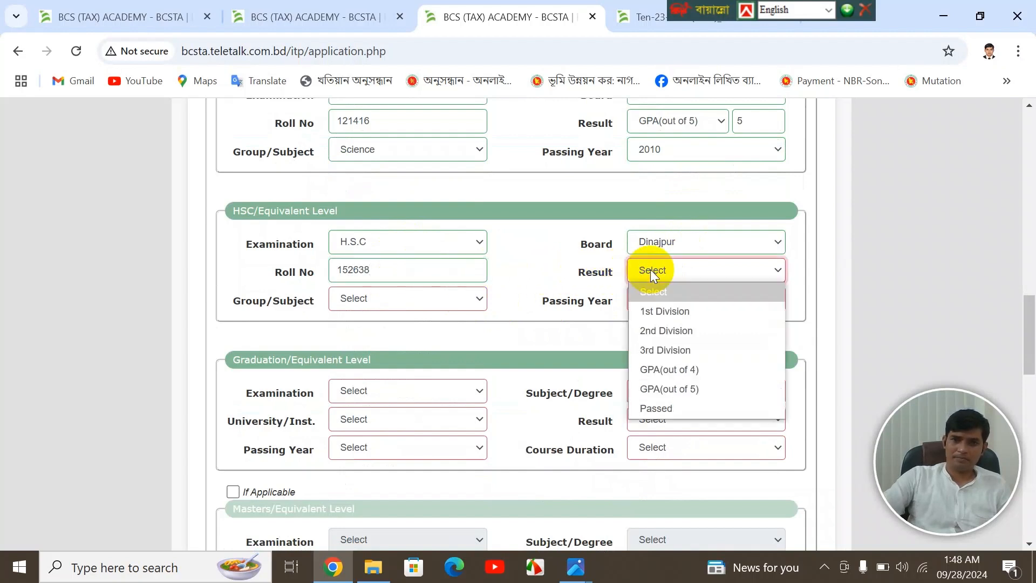
left_click(677, 394)
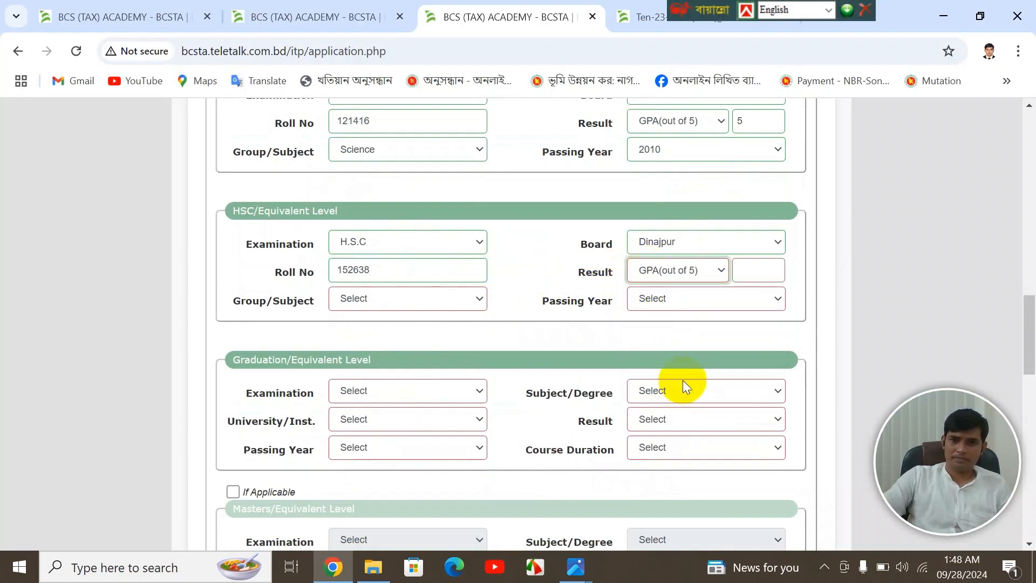
left_click(477, 297)
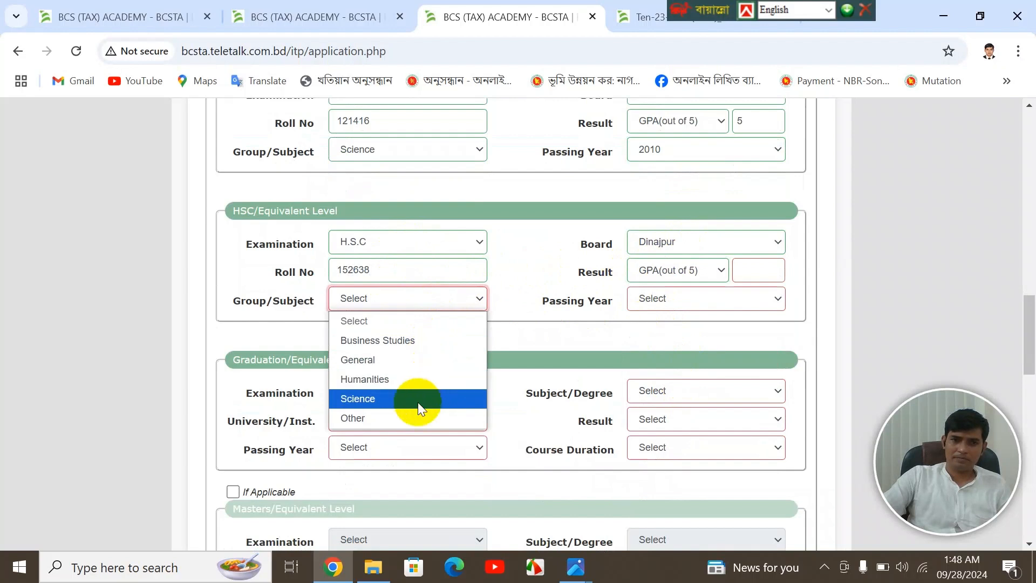
left_click(389, 398)
left_click(682, 303)
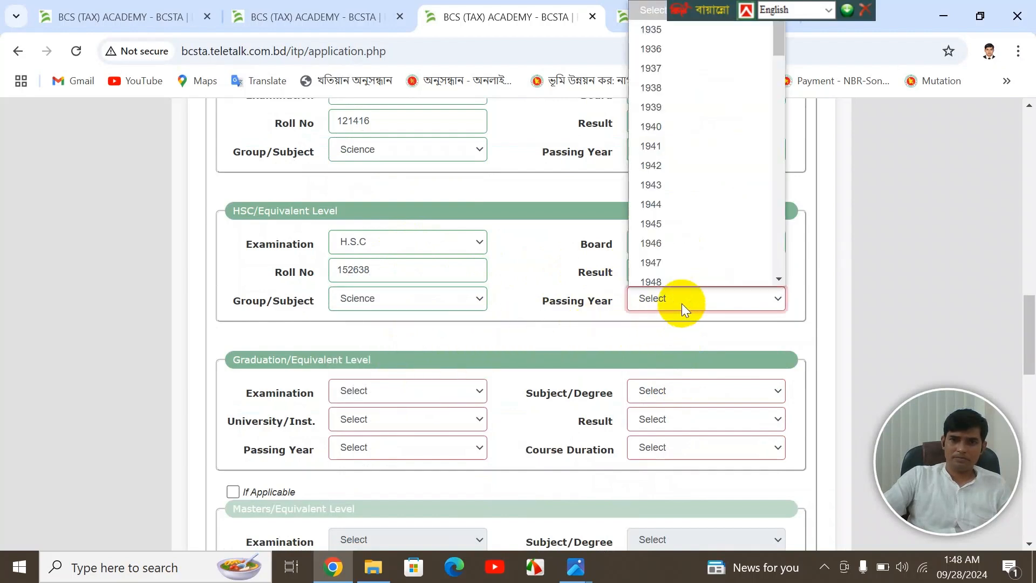
type("2010")
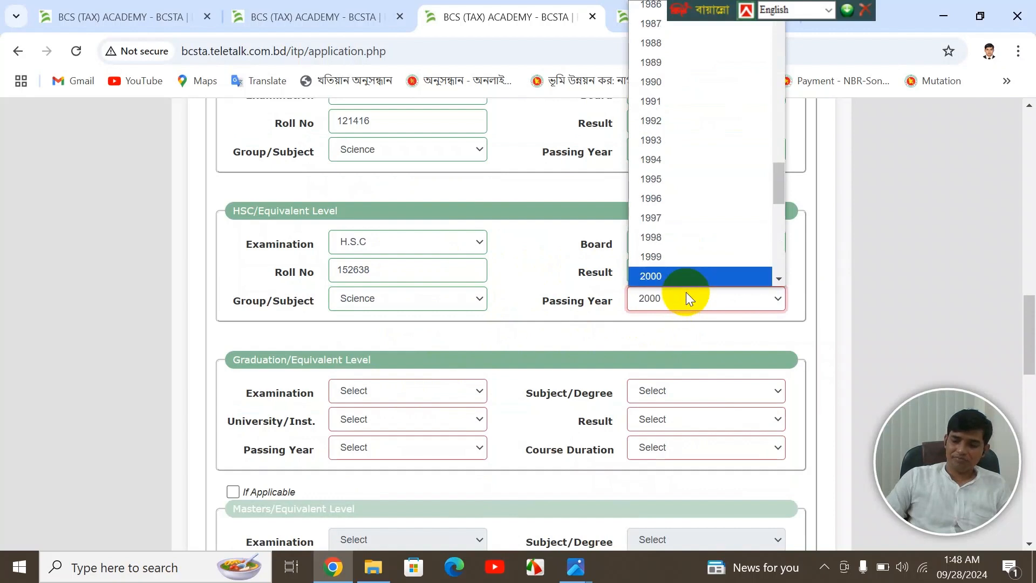
key("Return")
left_click(770, 271)
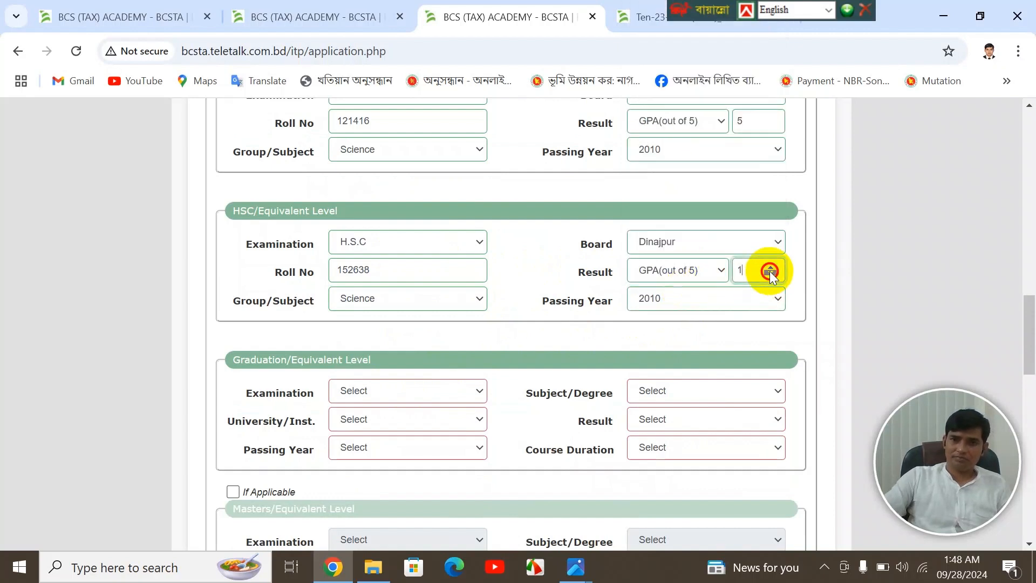
left_click(738, 272)
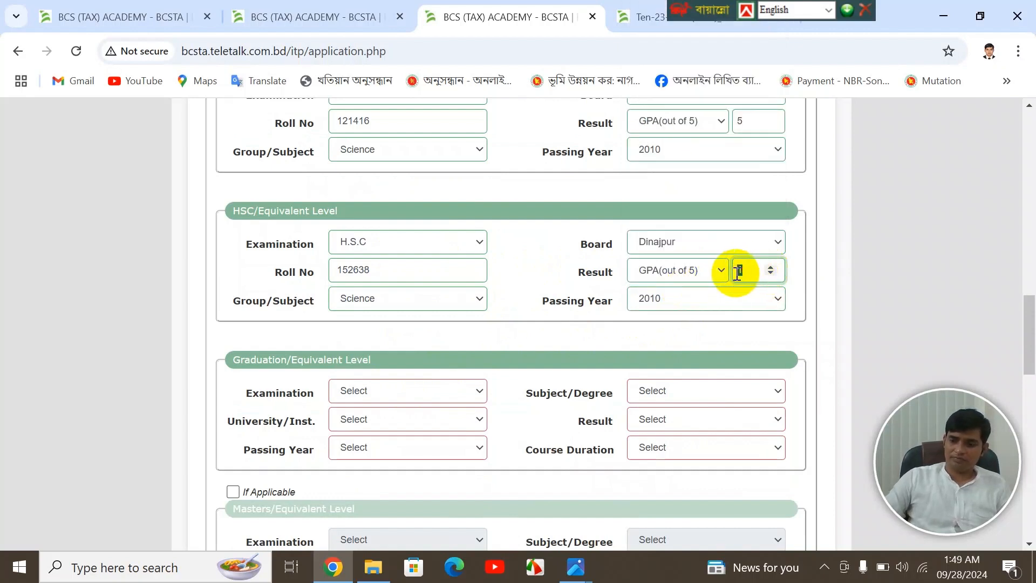
type("4.13")
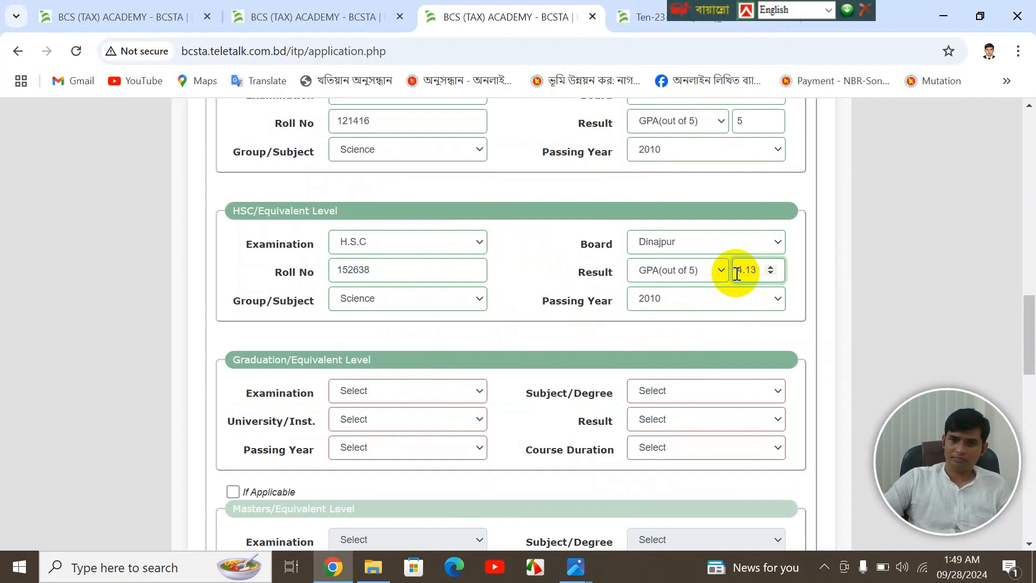
scroll(718, 322, "down", 3)
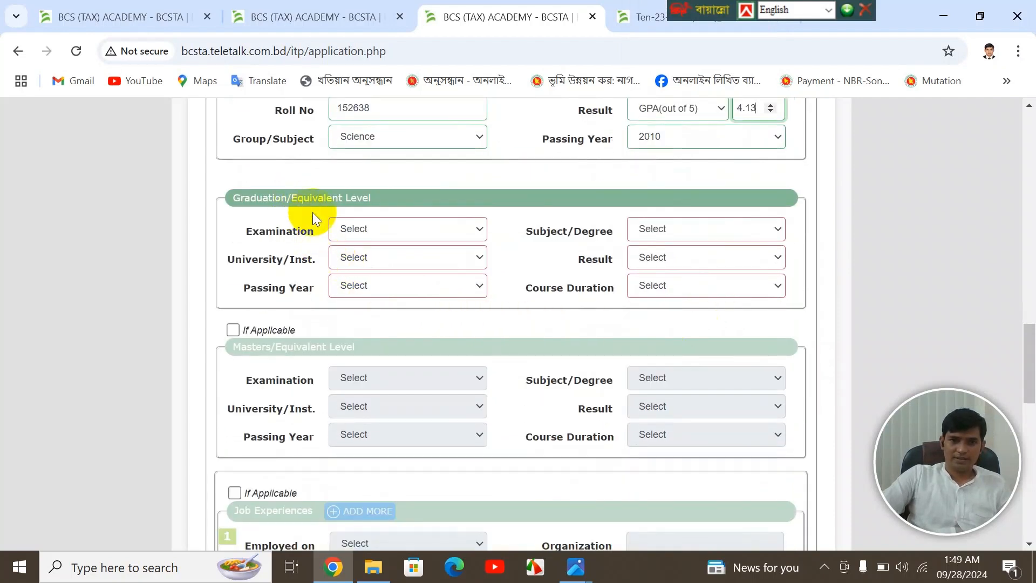
- Set graduation to Honors in Law from Uttara University
left_click(373, 226)
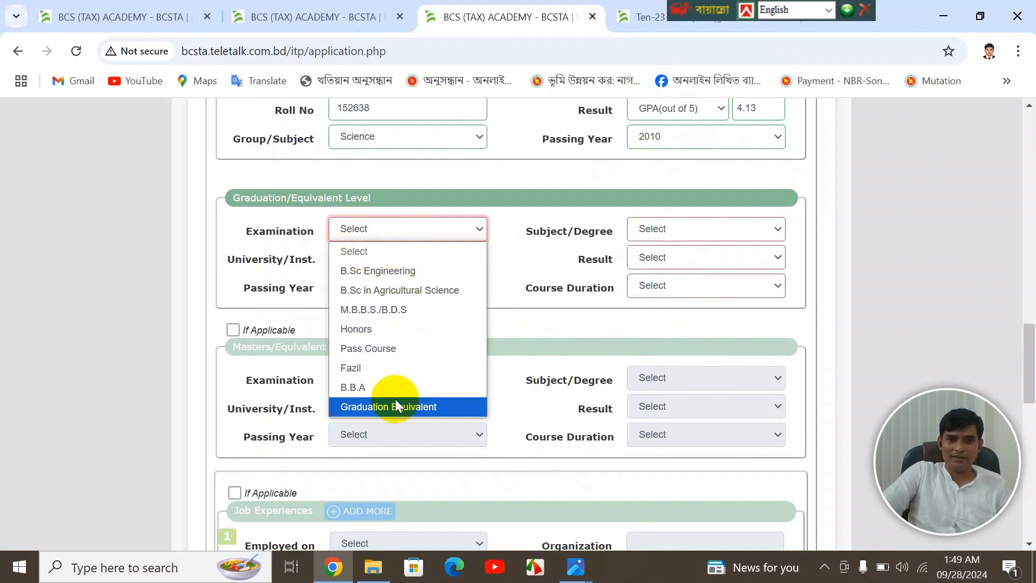
left_click(360, 329)
left_click(665, 237)
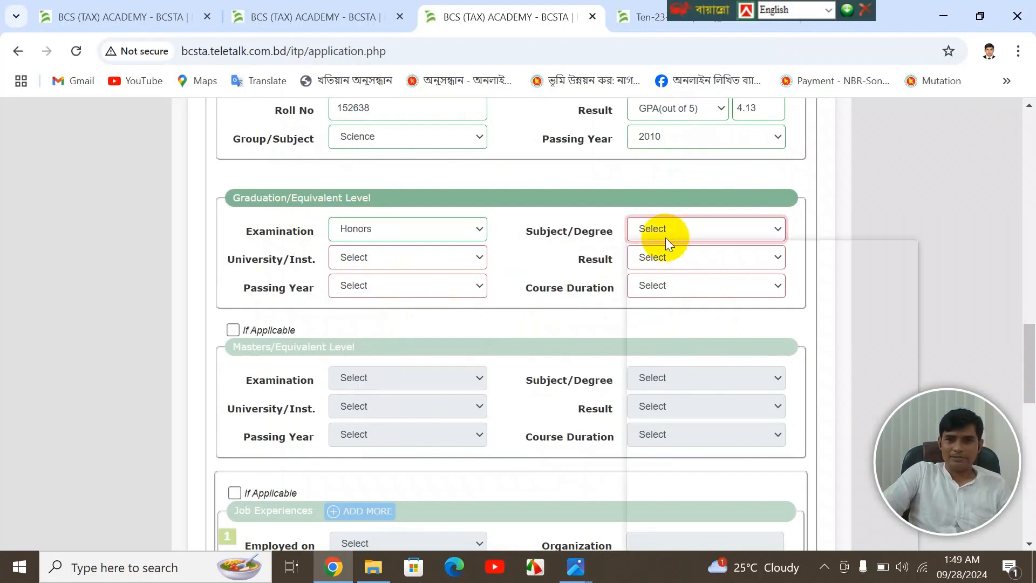
type("law")
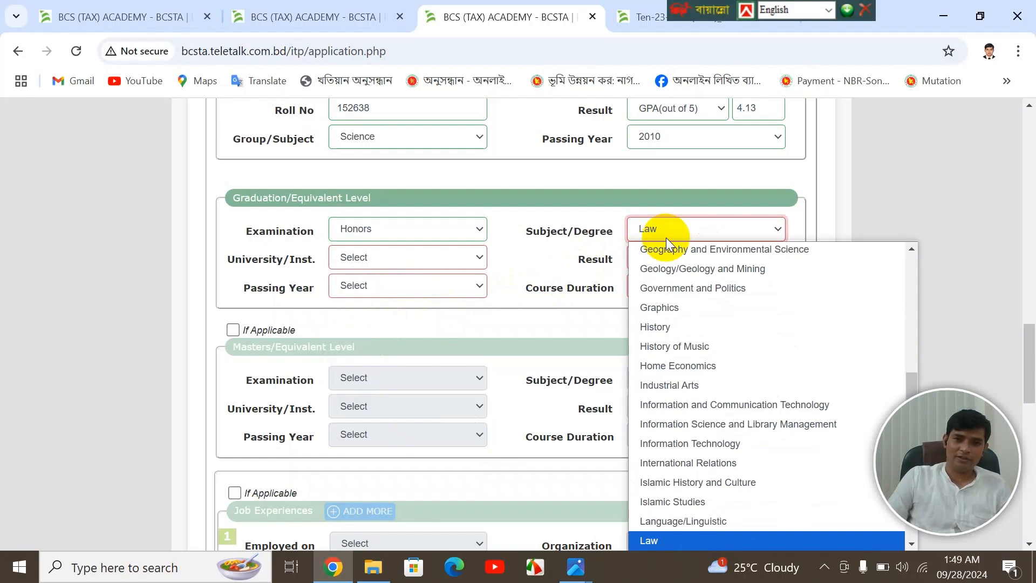
key("Return")
left_click(397, 259)
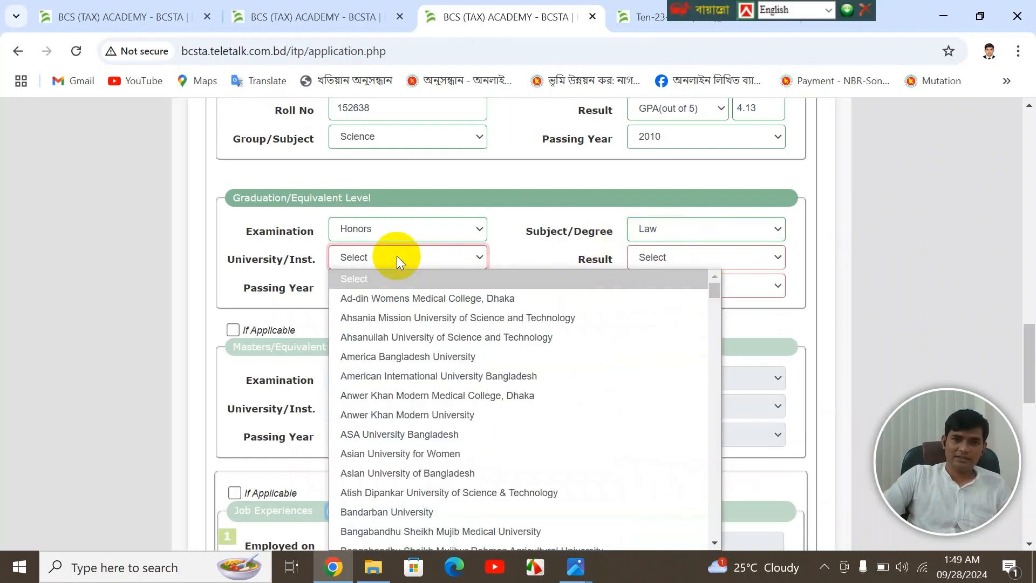
type("ut")
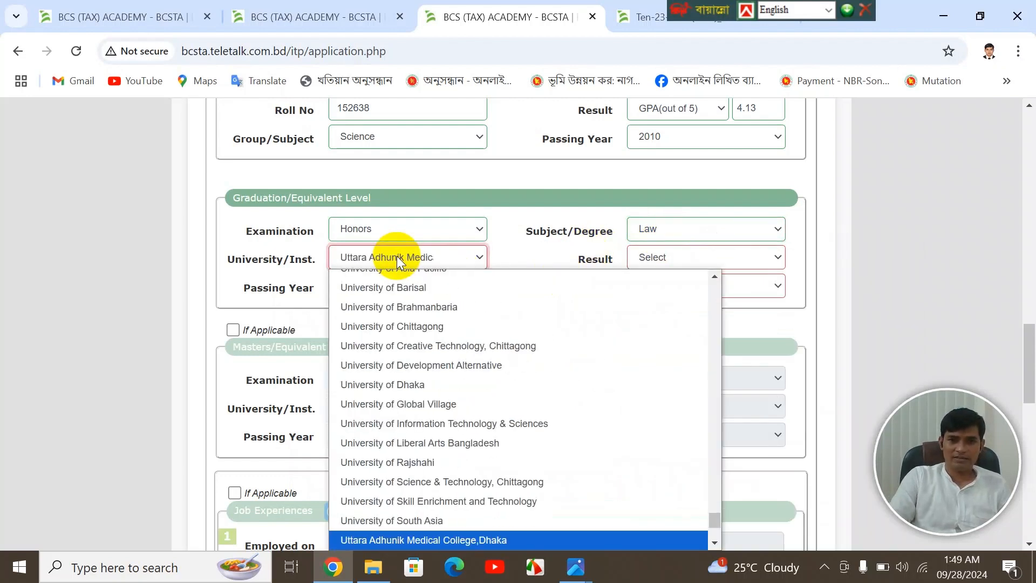
key("Down")
key("Down")
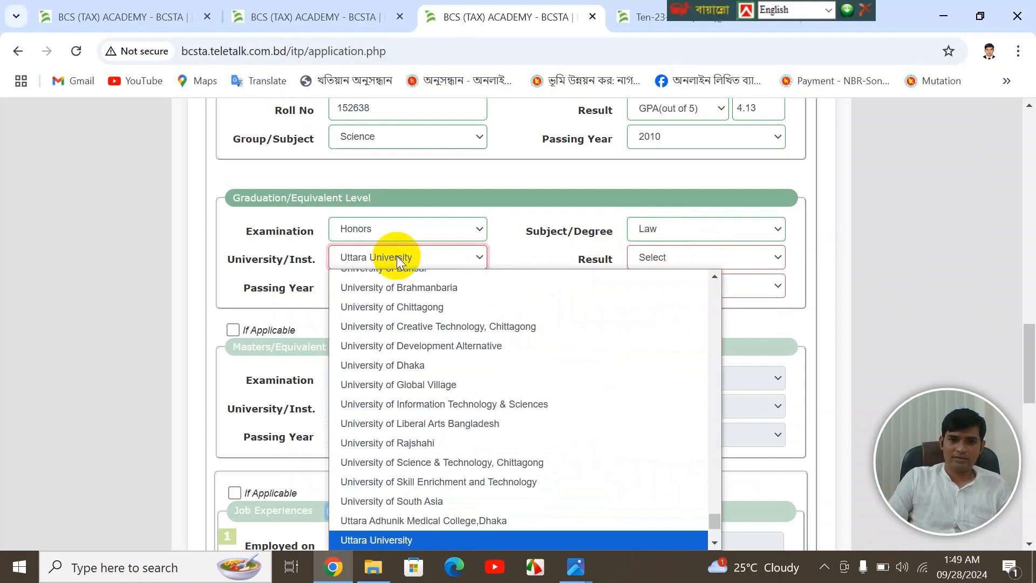
key("Up")
key("Return")
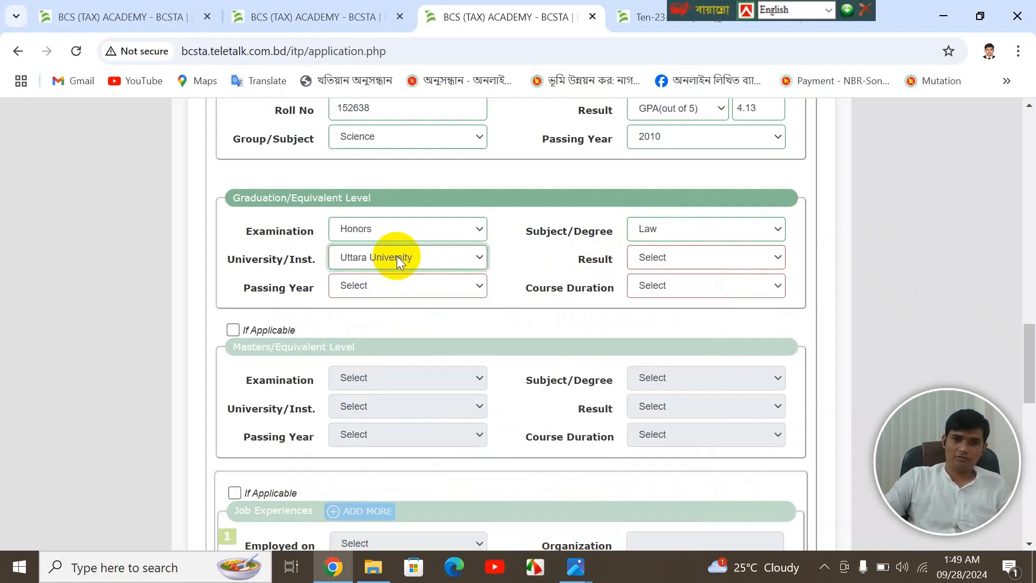
- Set the graduation result to CGPA 3.02 out of 4, passed 2018, 03-year course
left_click(659, 257)
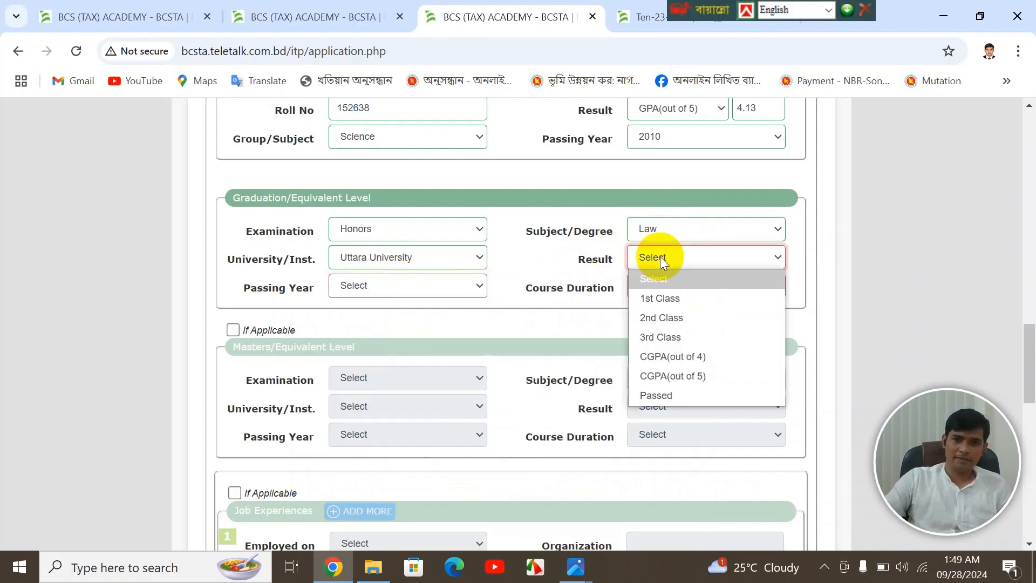
left_click(686, 356)
left_click(449, 286)
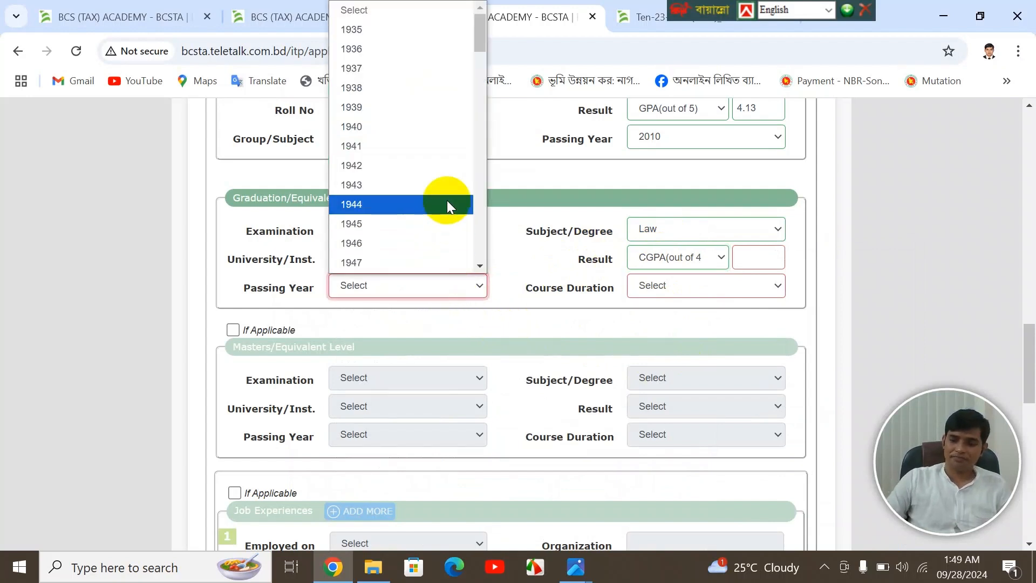
type("2018")
key("Return")
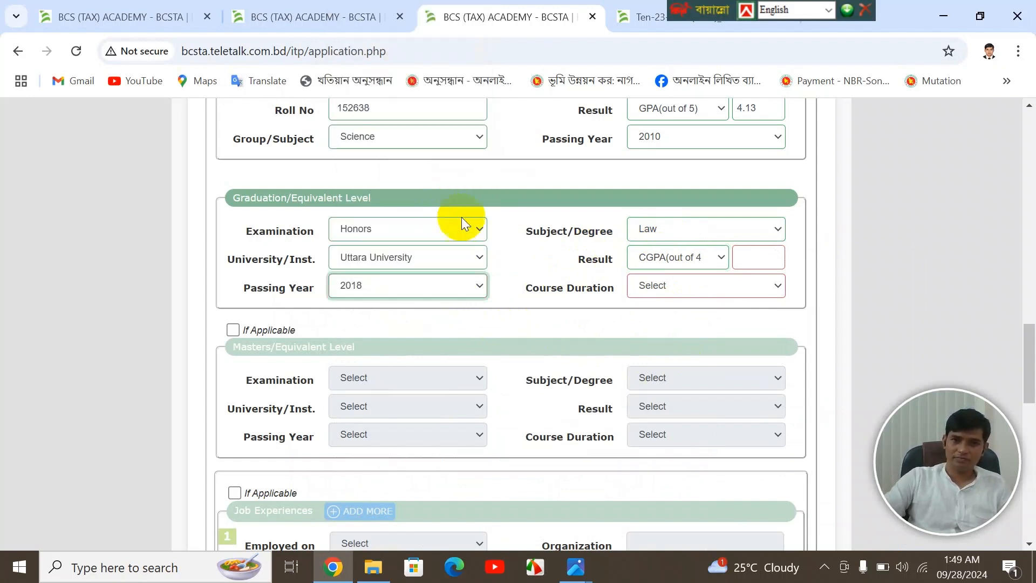
left_click(661, 280)
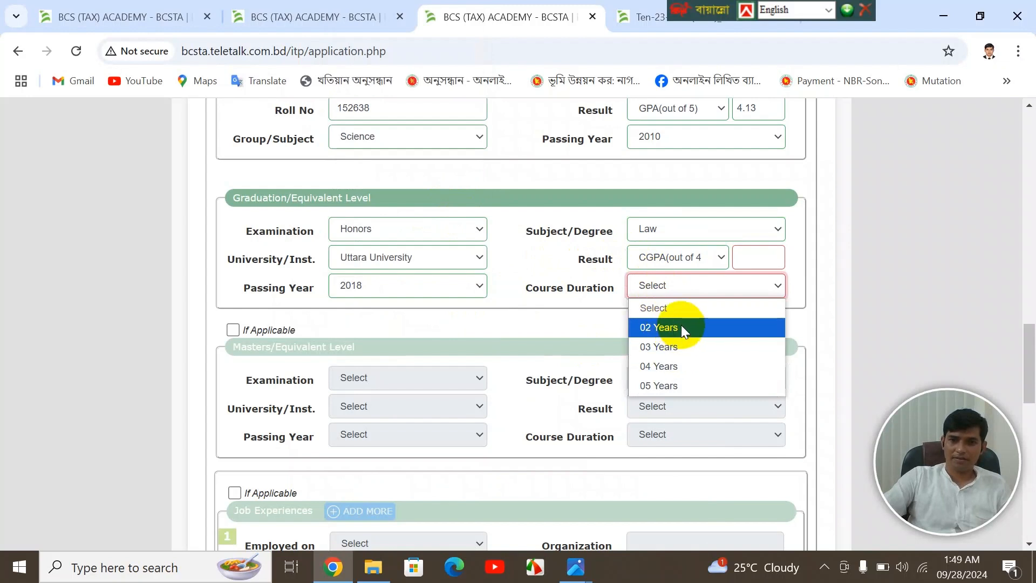
left_click(677, 354)
left_click(752, 261)
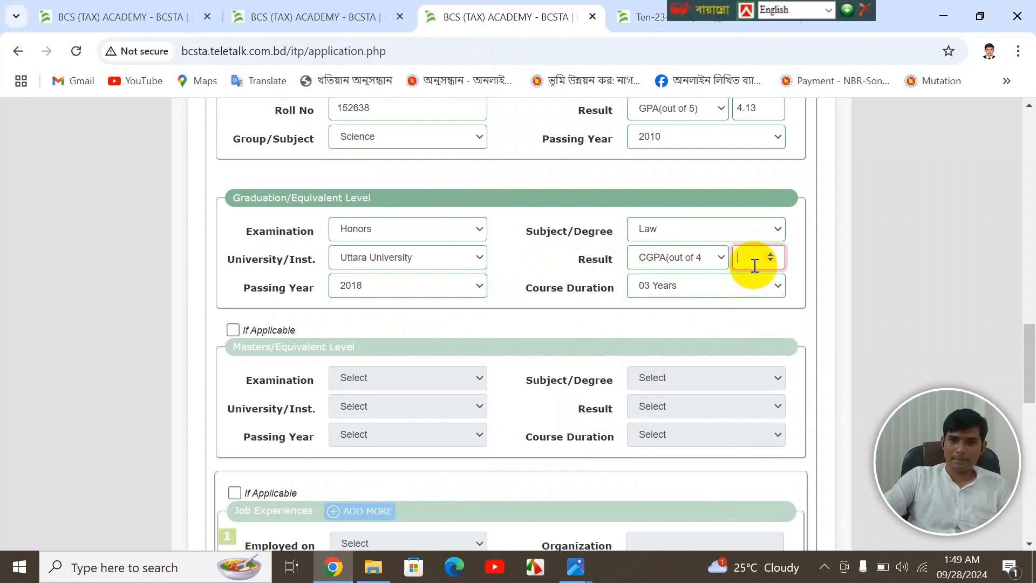
type("3.")
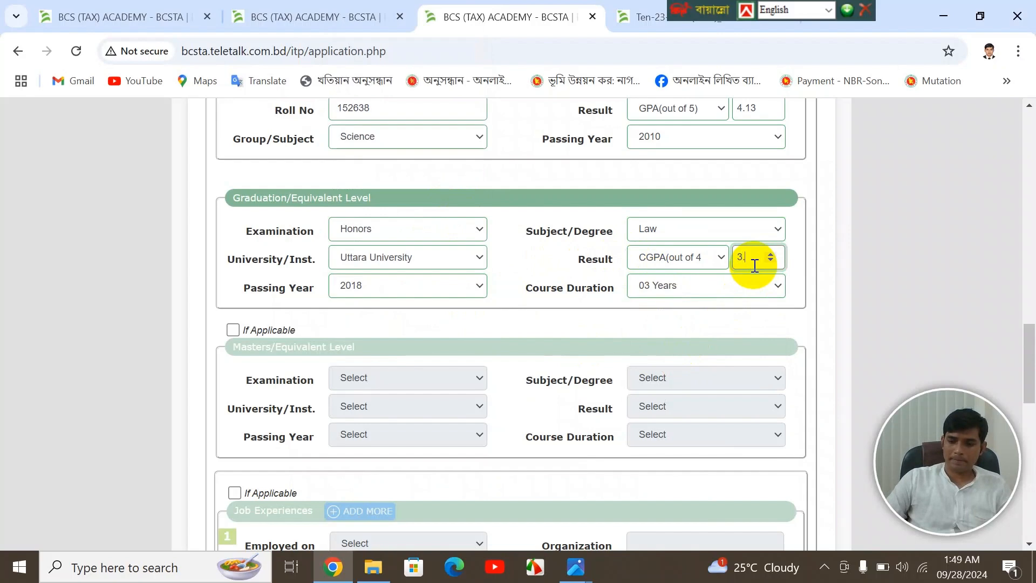
type("02")
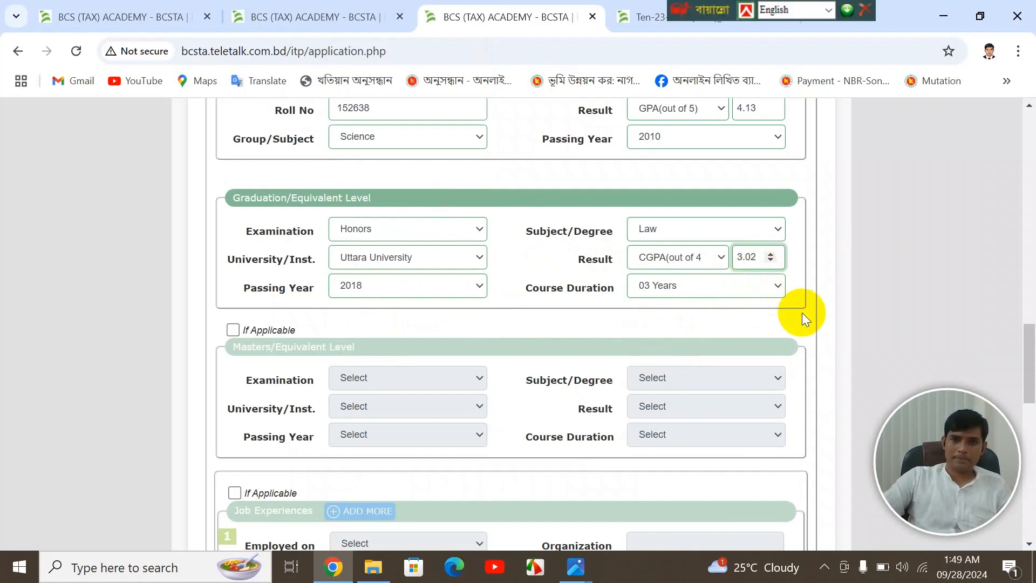
scroll(672, 300, "down", 10)
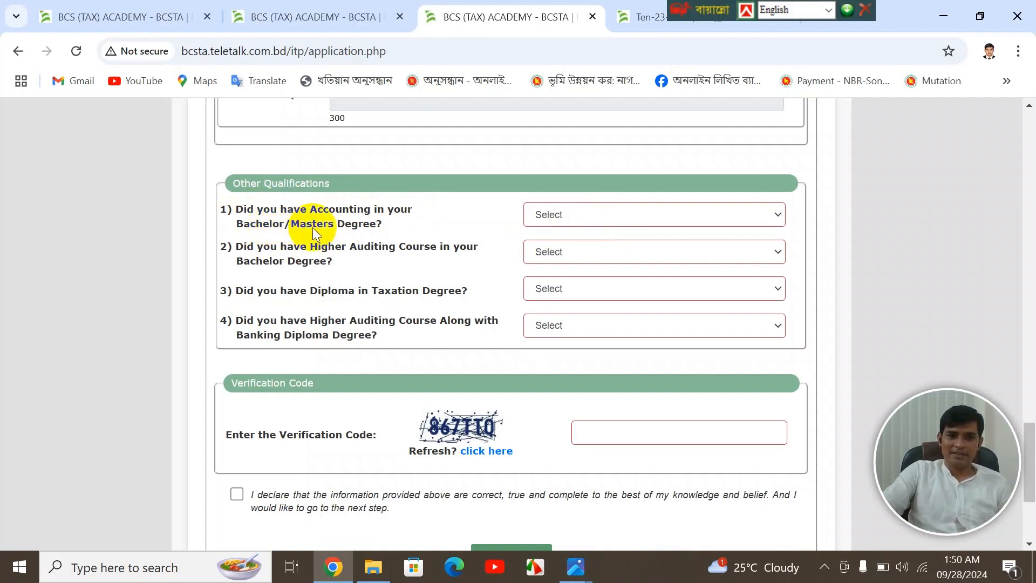
- Answer No to the accounting, auditing course, taxation diploma and banking diploma questions
left_click(598, 222)
left_click(565, 277)
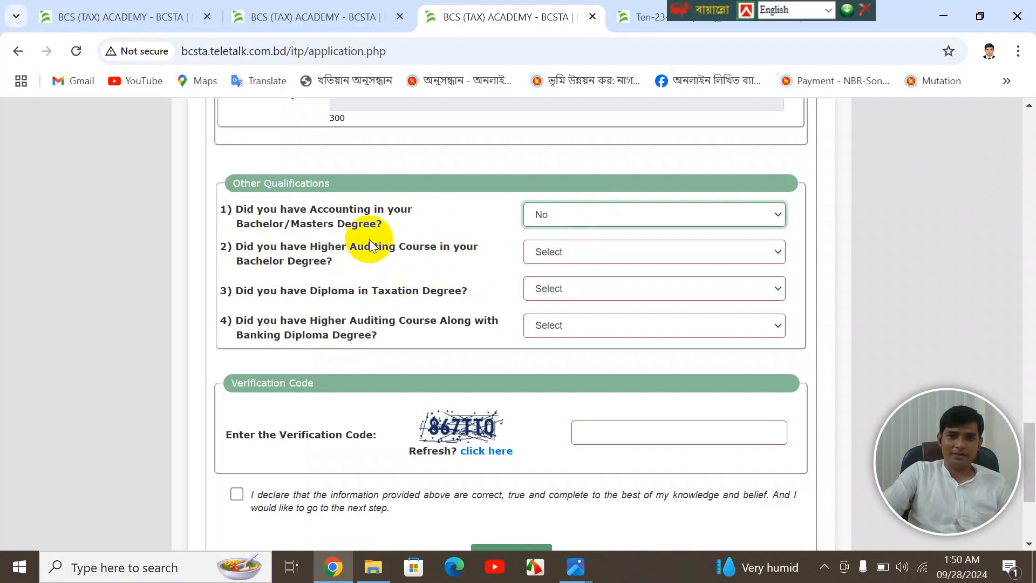
left_click(624, 254)
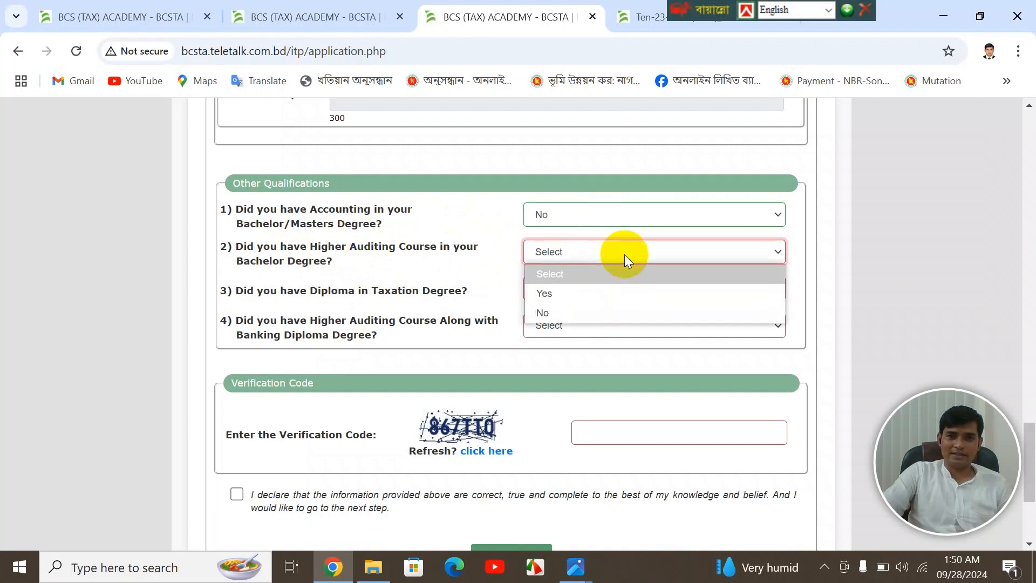
left_click(596, 312)
left_click(588, 292)
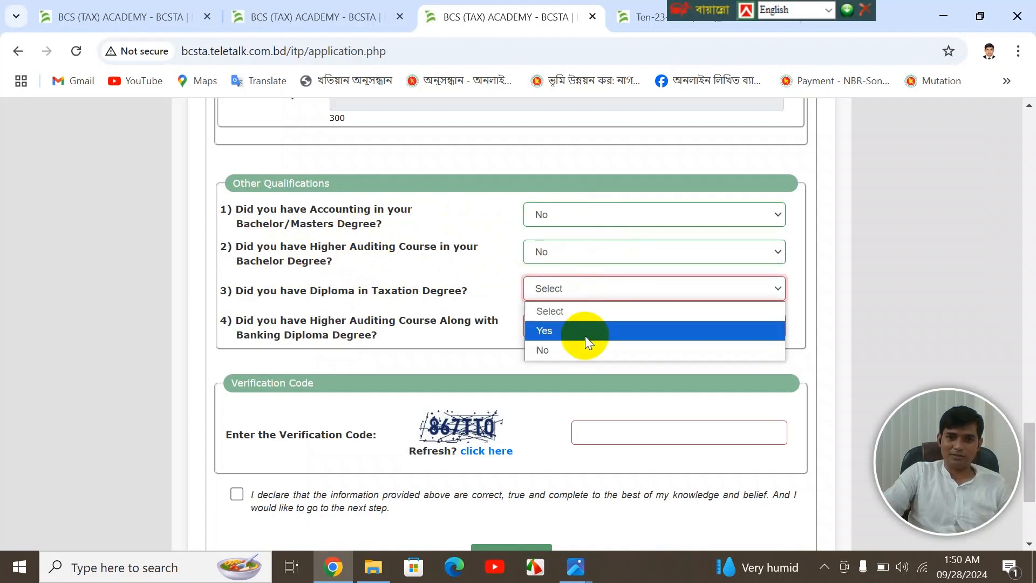
left_click(578, 347)
left_click(583, 327)
left_click(564, 387)
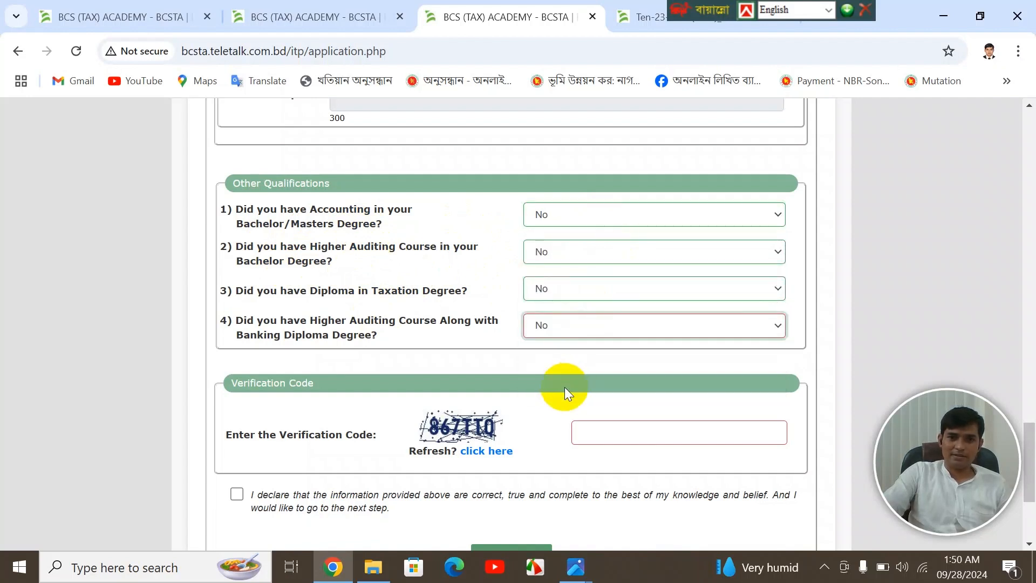
scroll(572, 378, "down", 3)
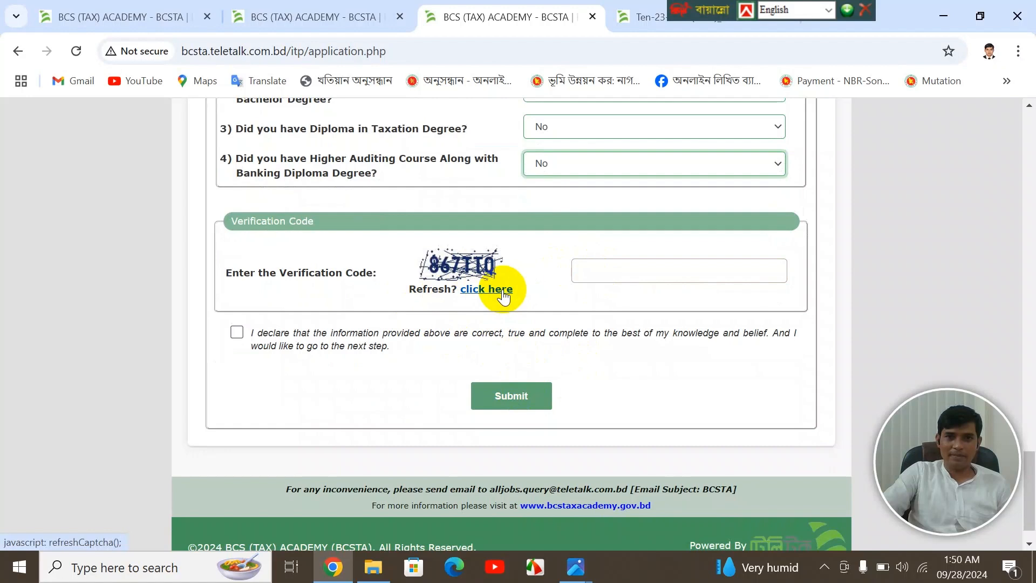
- Refresh the captcha, enter the displayed verification code, tick the declaration, and submit the form
left_click(478, 290)
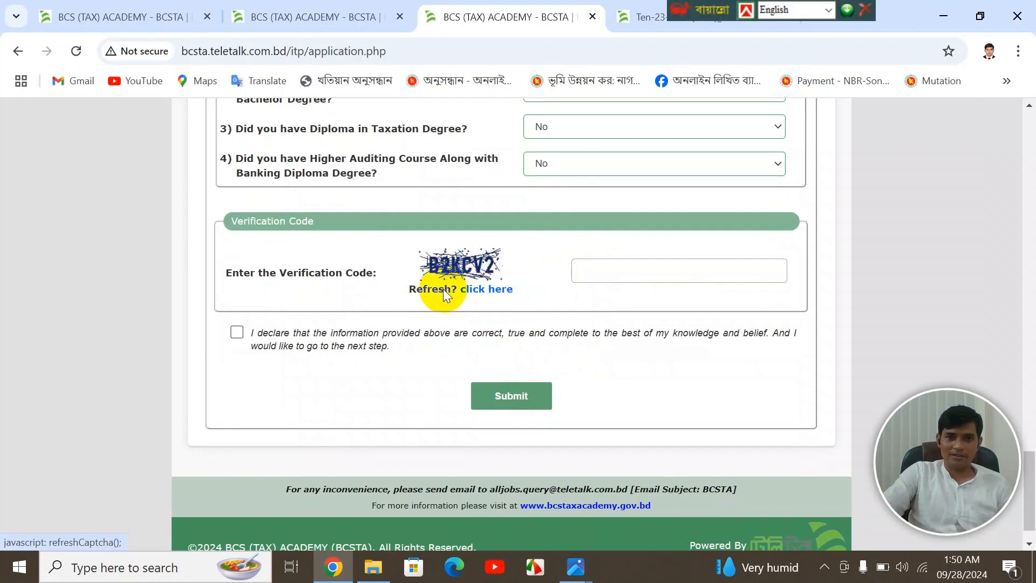
left_click(594, 273)
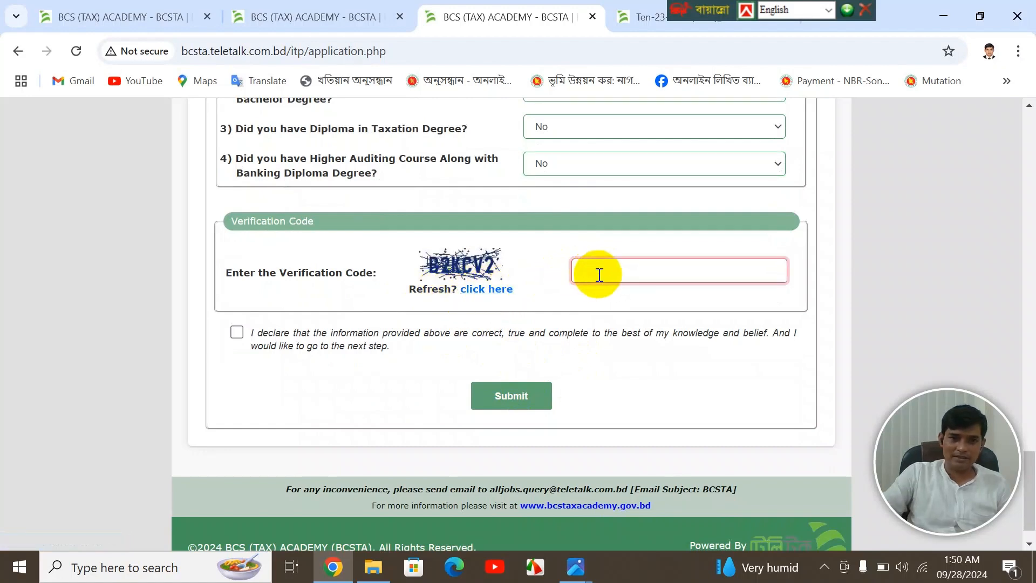
type("b")
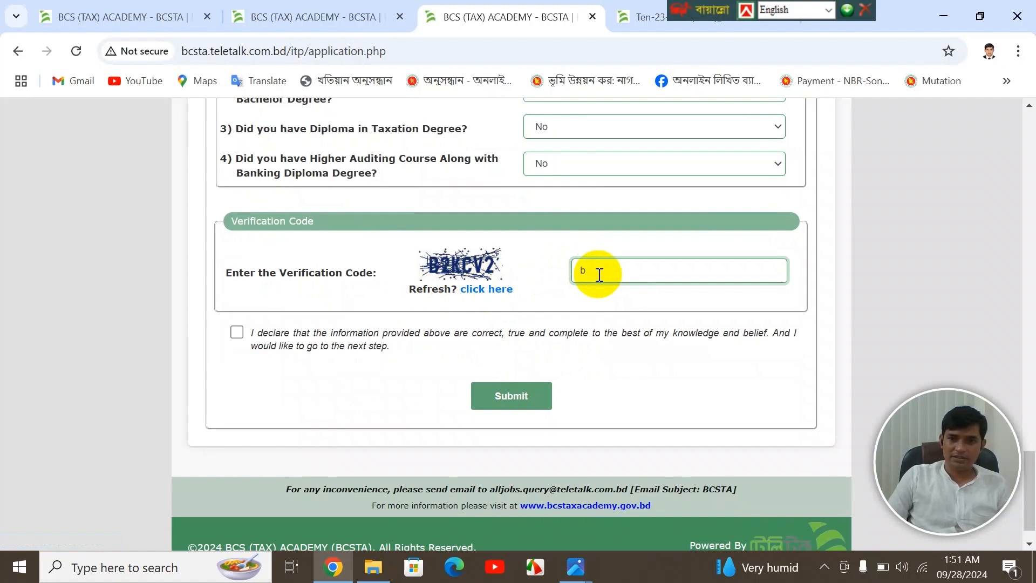
key("BackSpace")
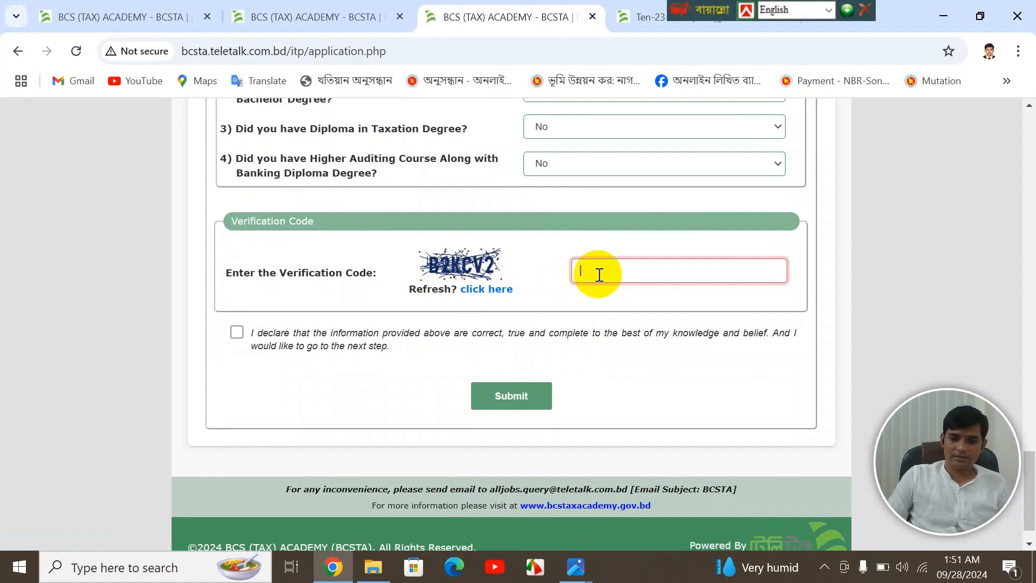
type("B2")
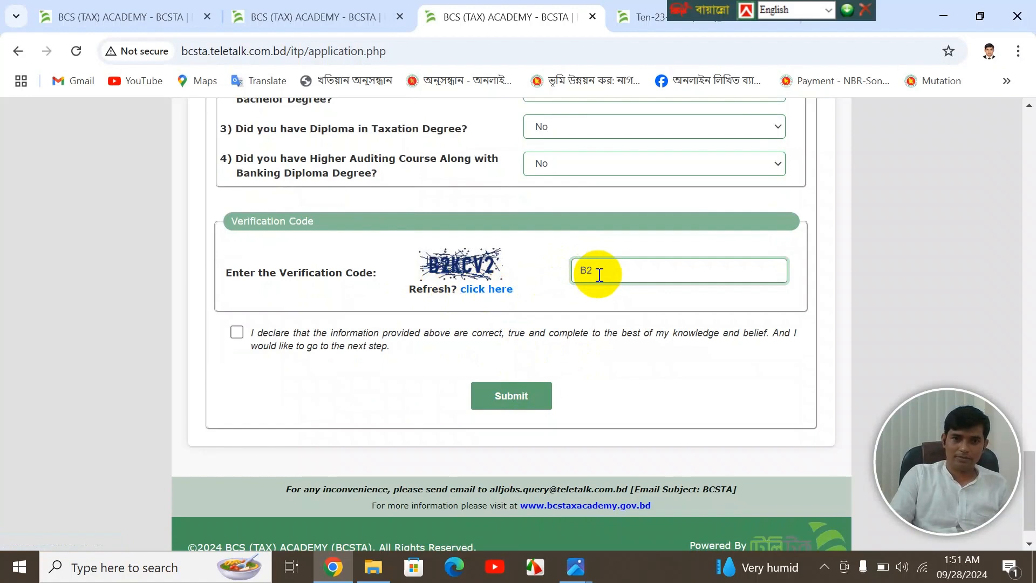
type("KCV")
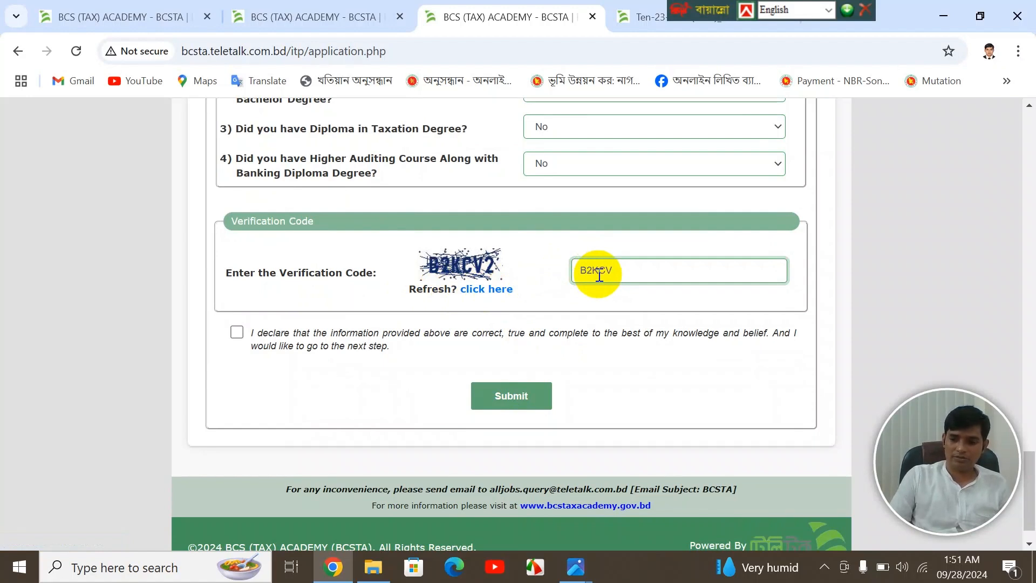
type("2")
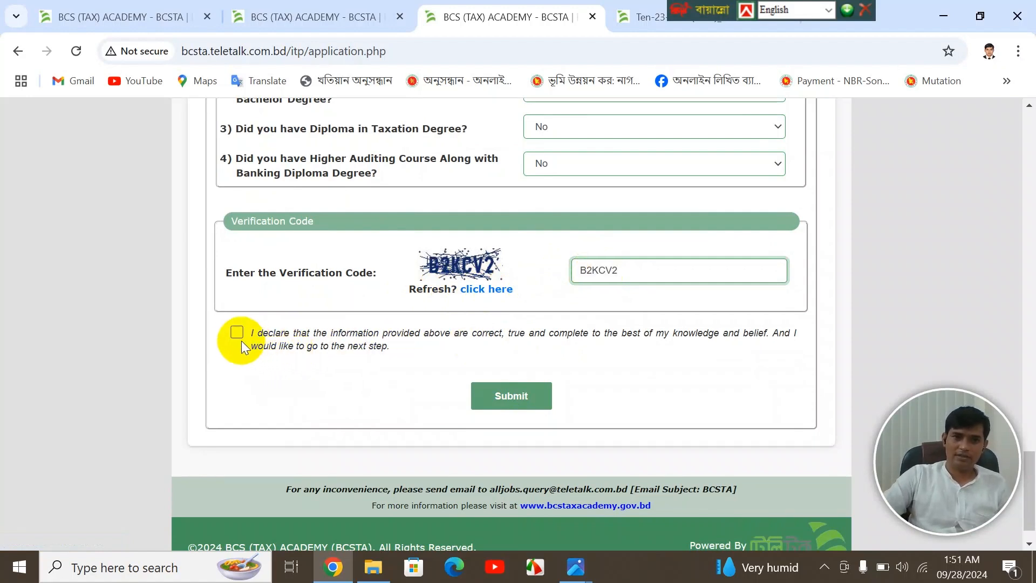
left_click(236, 332)
left_click(514, 403)
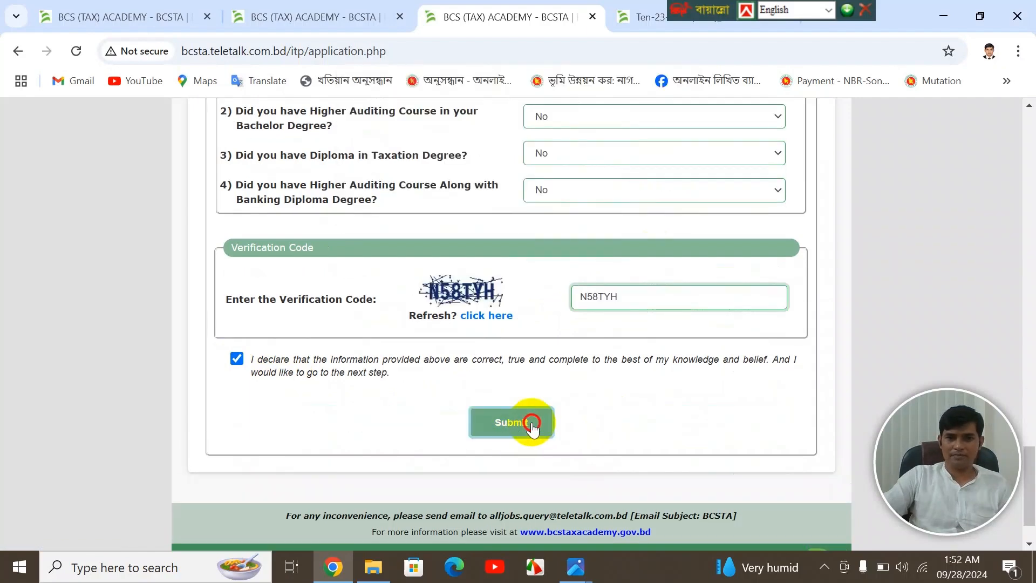
- Submit the form and scroll the Application Preview down to the Upload Photo/Signature section
left_click(531, 422)
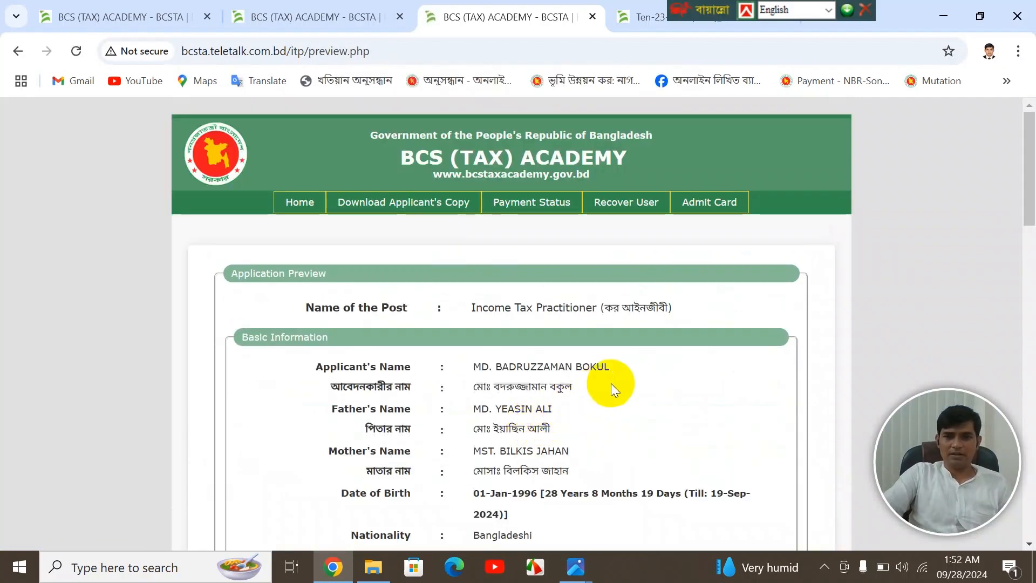
scroll(611, 351, "down", 1)
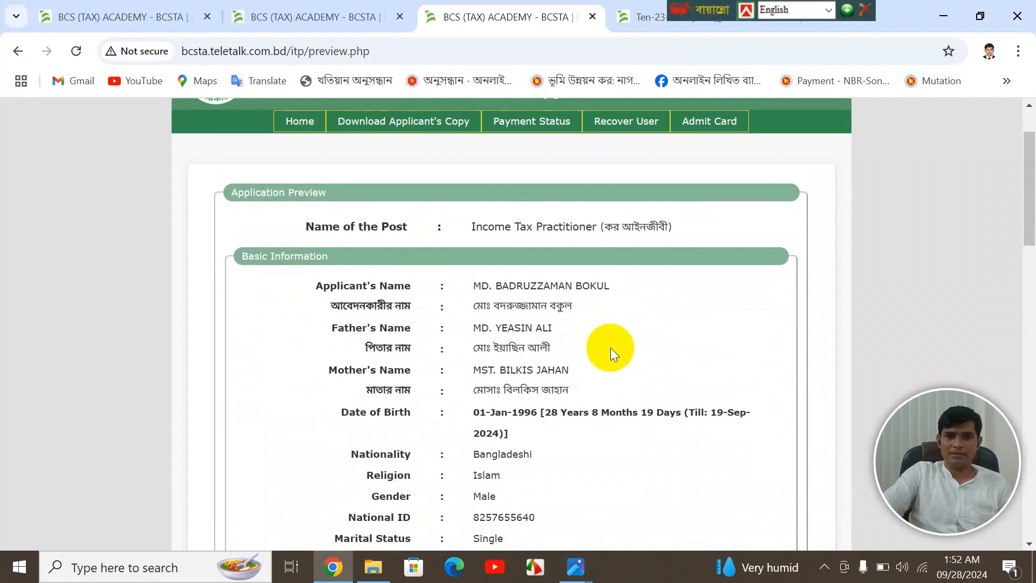
scroll(541, 314, "down", 1)
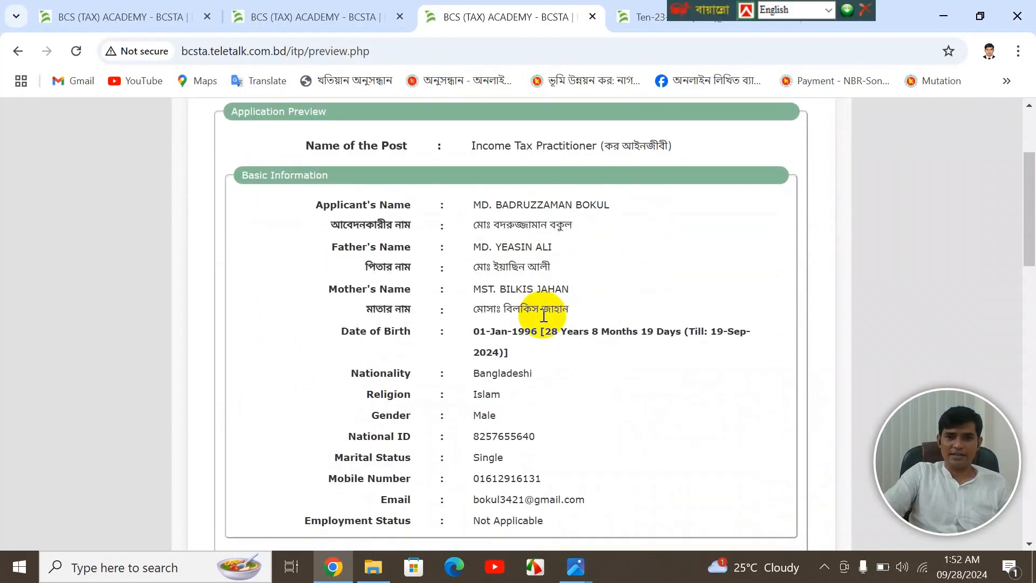
scroll(545, 318, "down", 3)
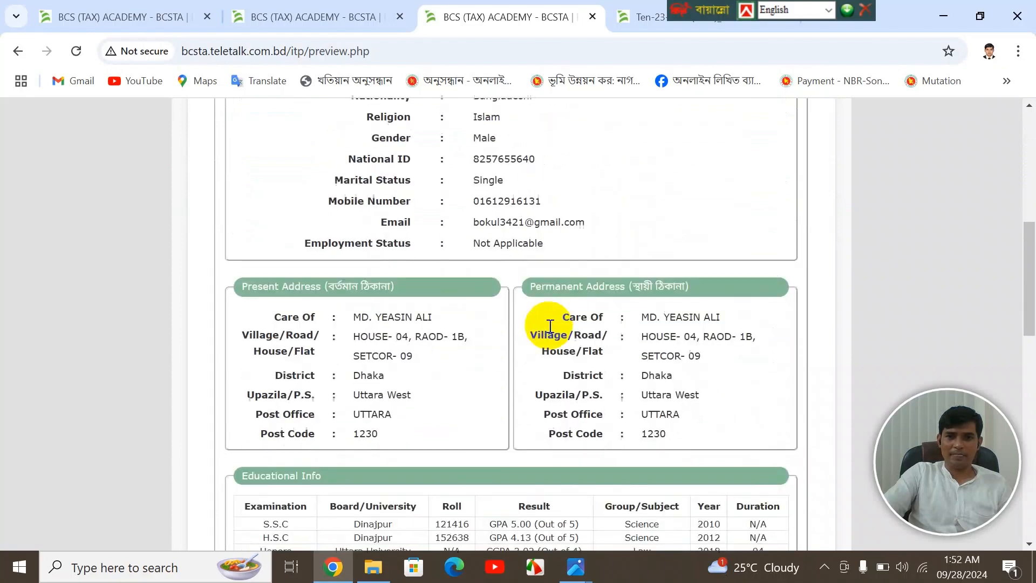
scroll(549, 325, "down", 4)
scroll(549, 326, "down", 3)
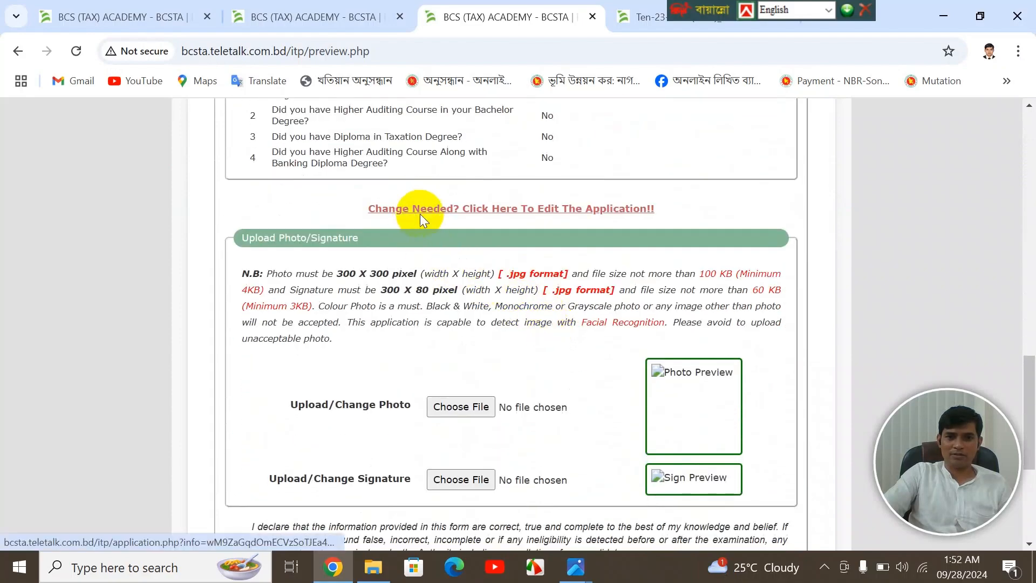
scroll(570, 244, "up", 10)
scroll(570, 245, "up", 5)
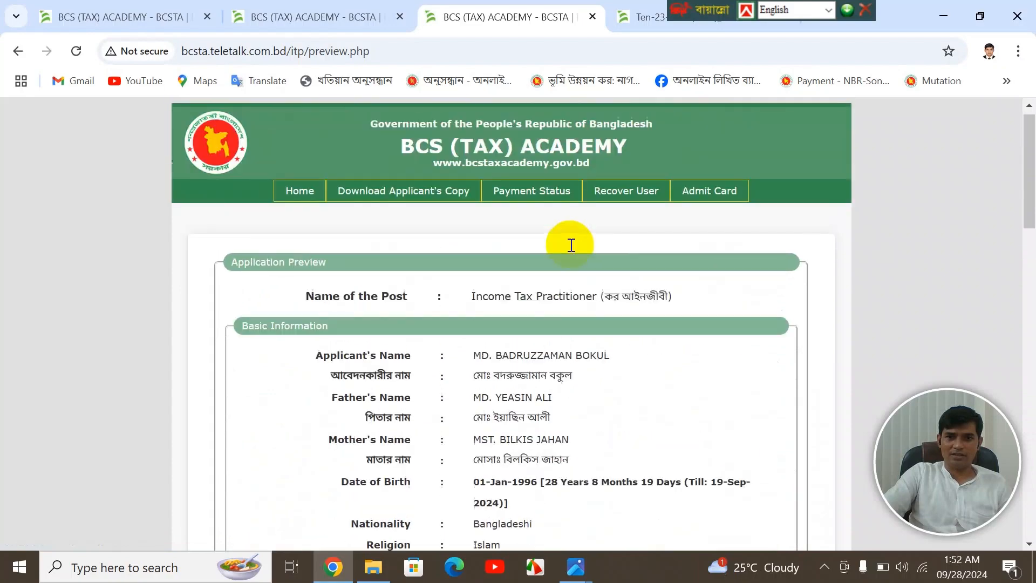
scroll(571, 253, "down", 1)
scroll(572, 263, "down", 10)
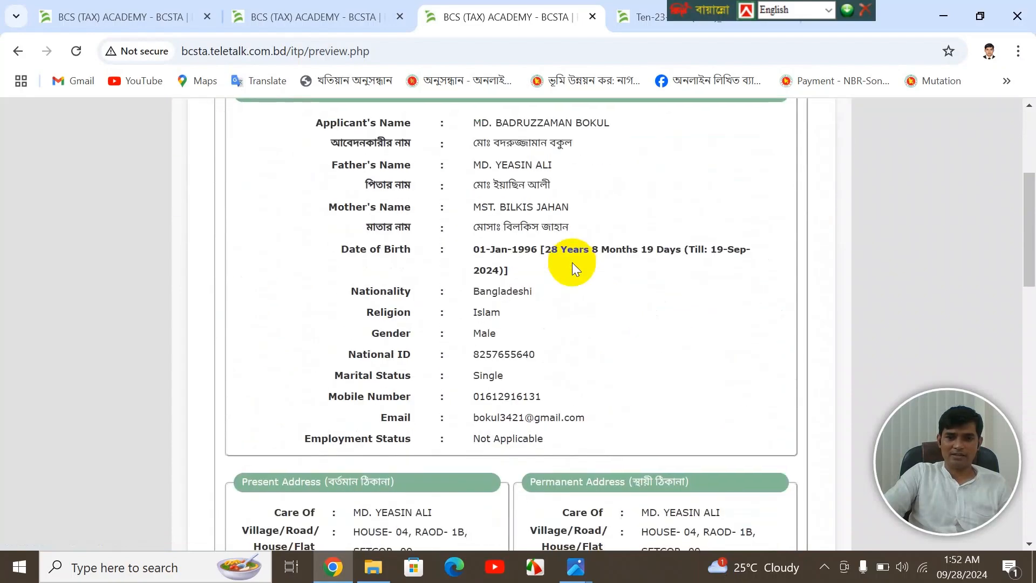
scroll(574, 264, "down", 1)
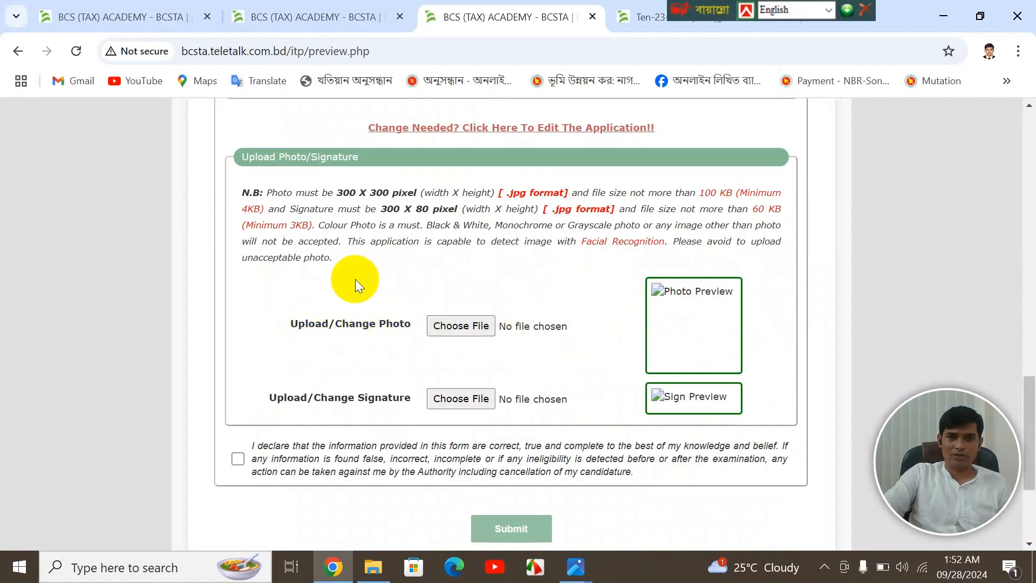
- Attach pp 300 x 300.jpg from the Desktop as the applicant photo
left_click_drag(343, 192, 413, 197)
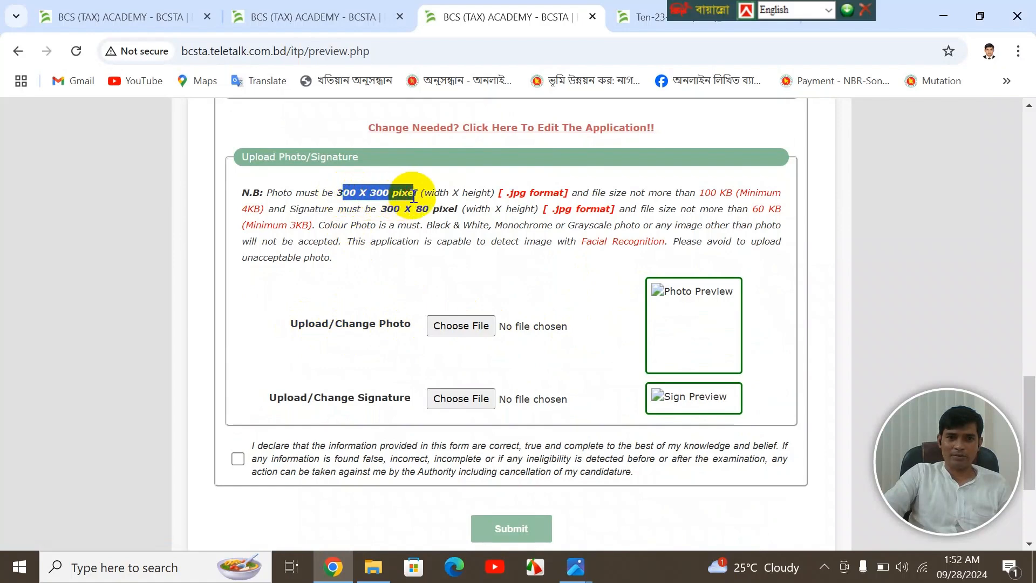
left_click(458, 326)
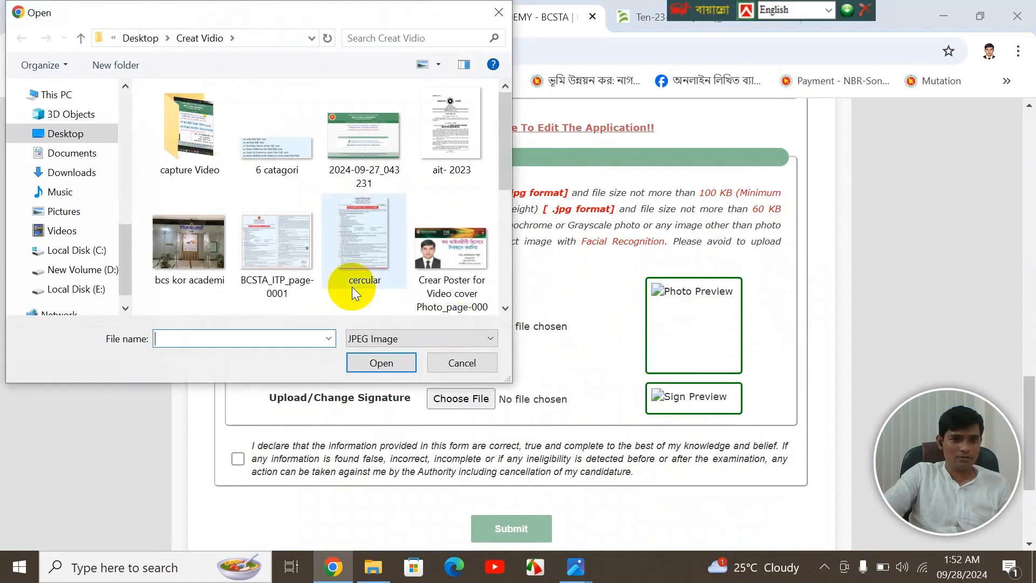
scroll(369, 186, "down", 4)
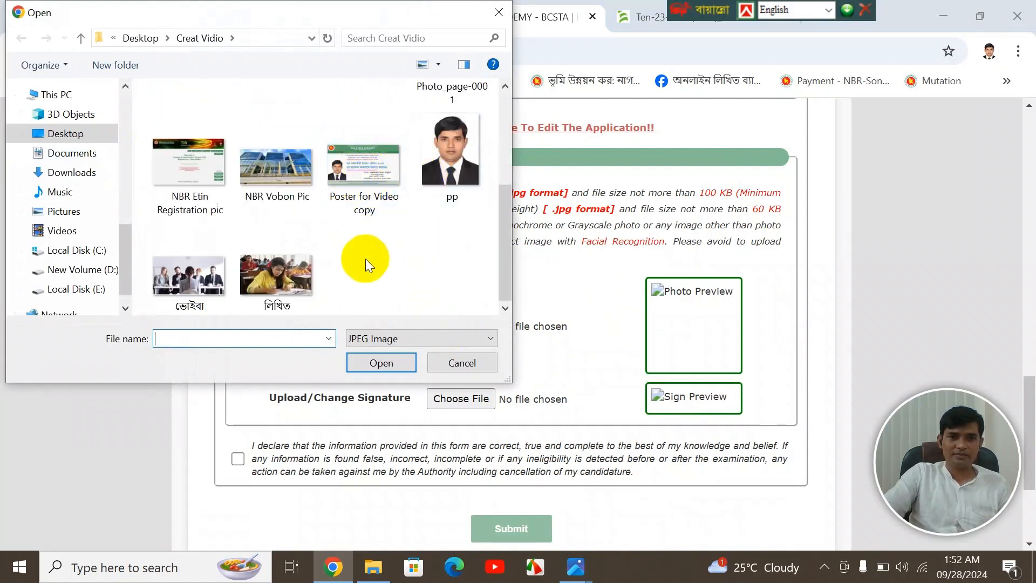
scroll(371, 258, "up", 5)
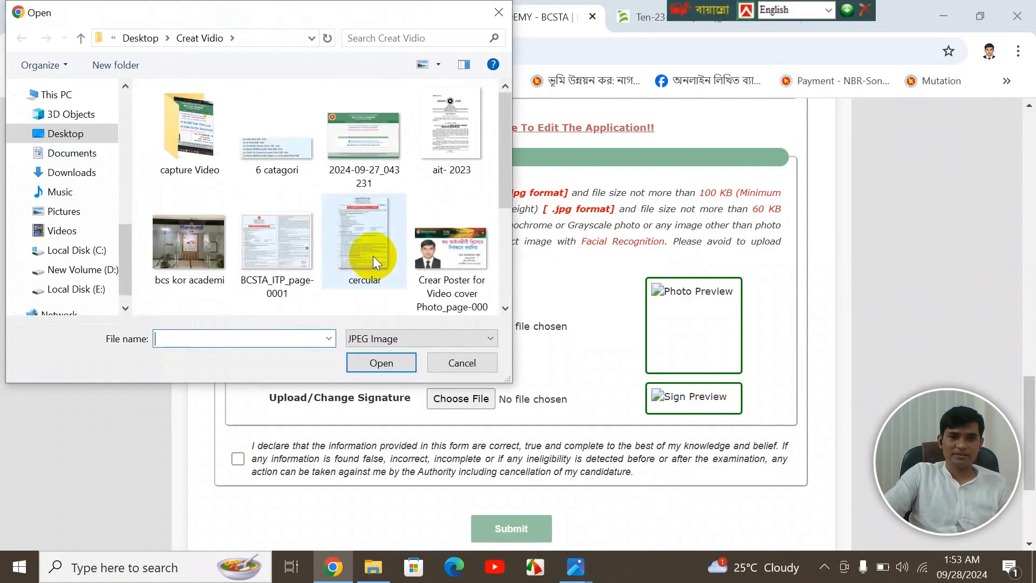
left_click(140, 38)
double_click(357, 145)
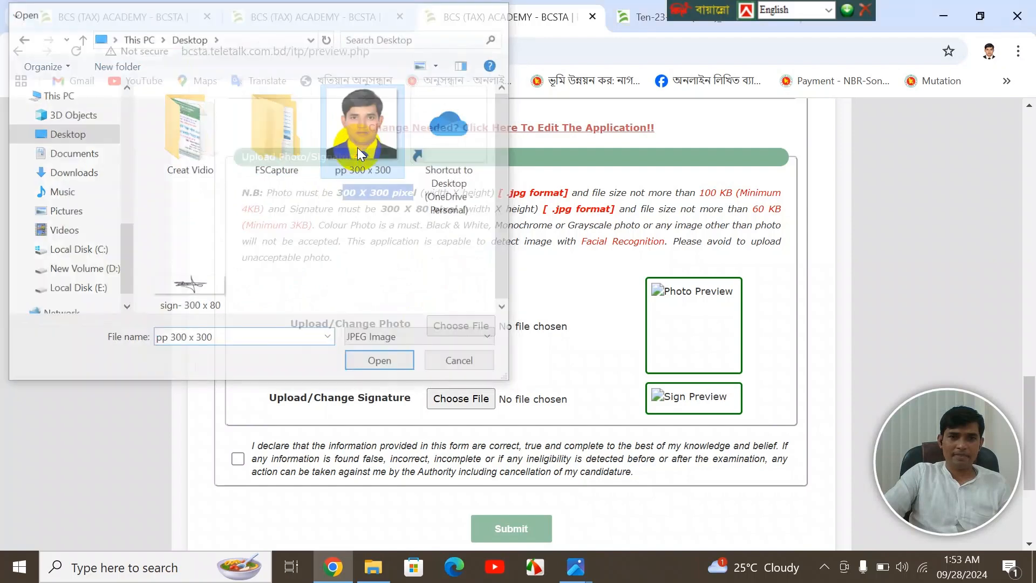
- Attach sign- 300 x 80.jpg as the signature and tick the declaration checkbox
left_click(450, 398)
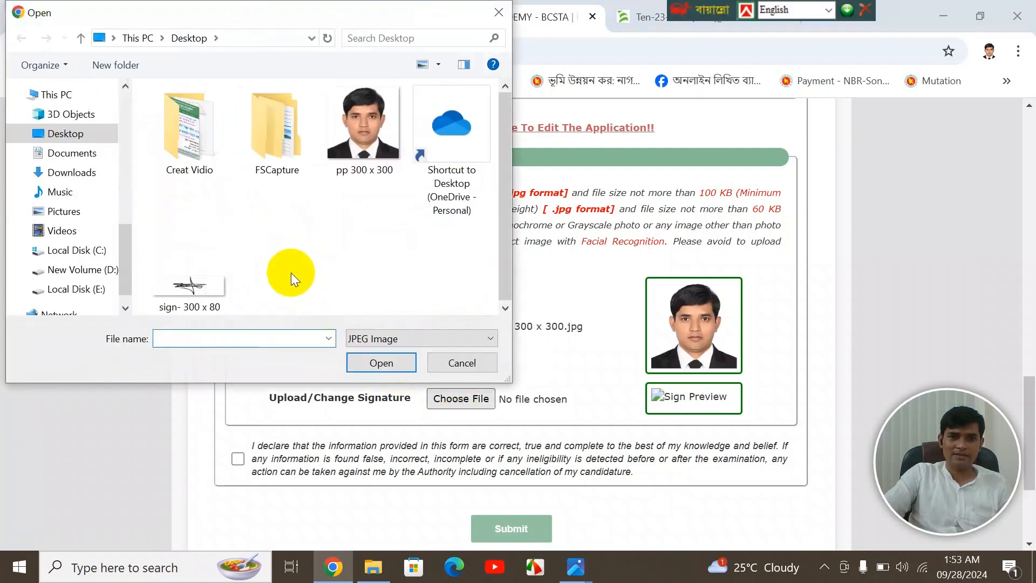
left_click(204, 283)
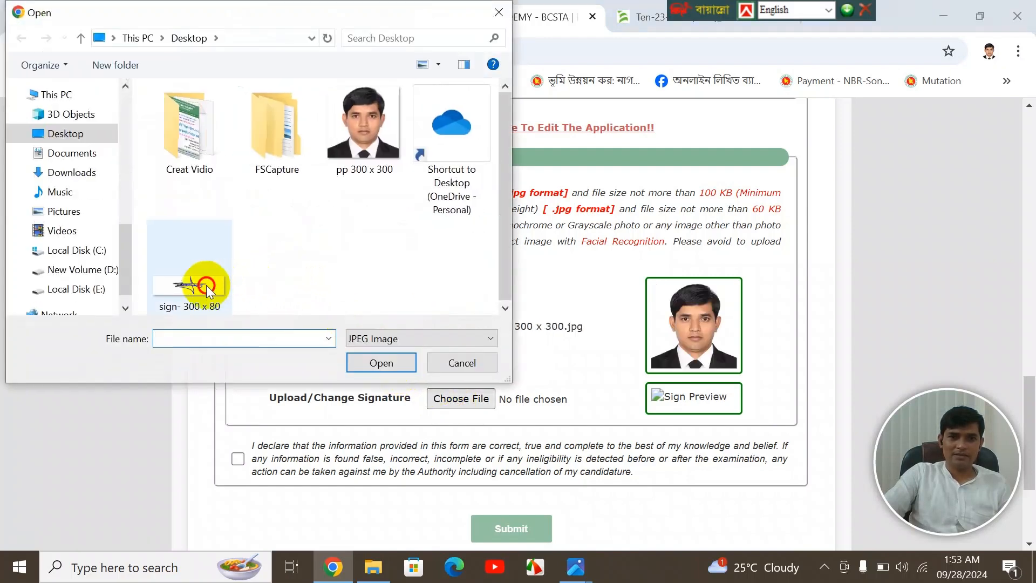
left_click(381, 363)
scroll(532, 345, "up", 15)
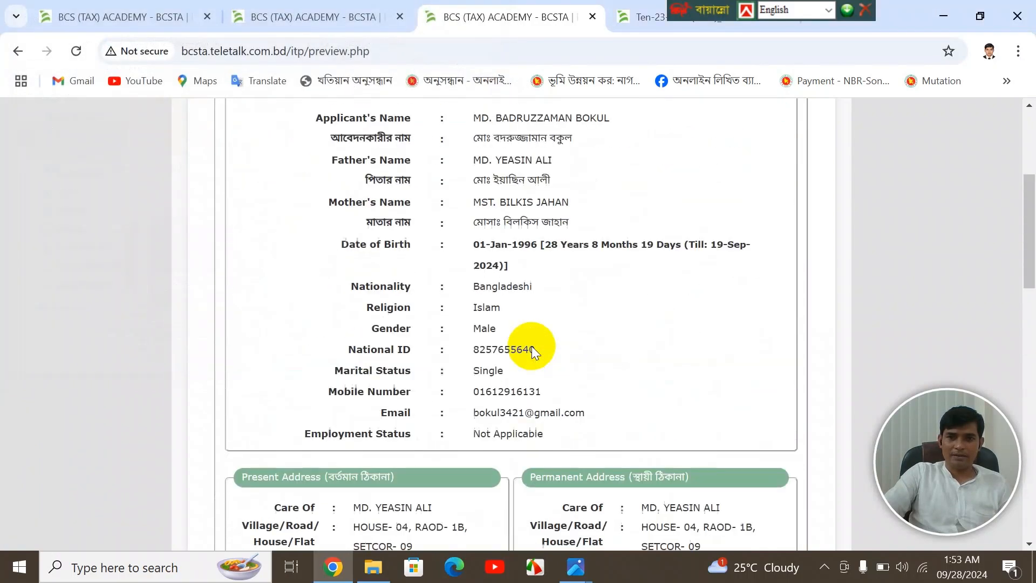
scroll(532, 345, "up", 5)
scroll(532, 345, "down", 3)
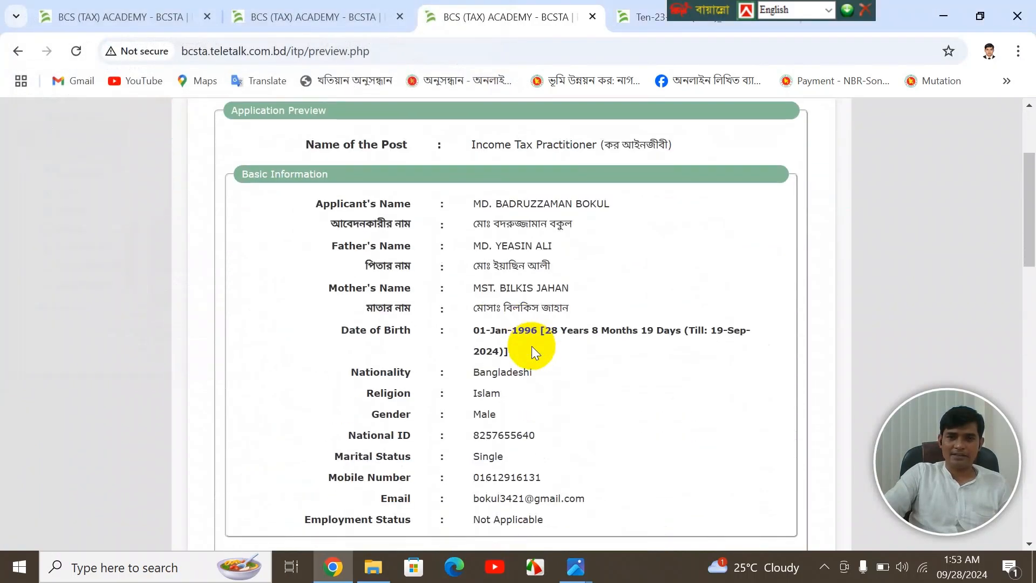
scroll(532, 345, "down", 15)
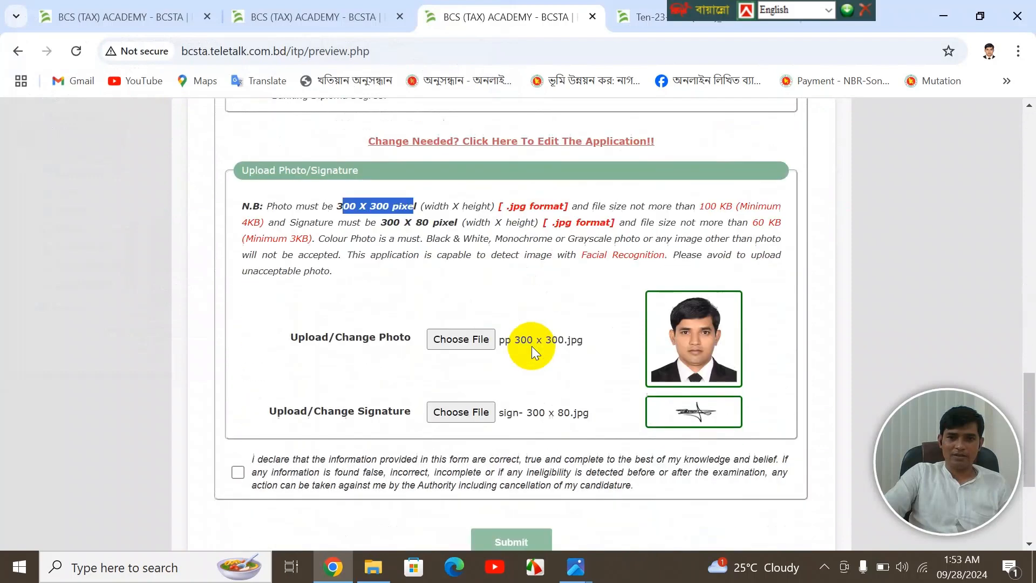
scroll(532, 345, "down", 1)
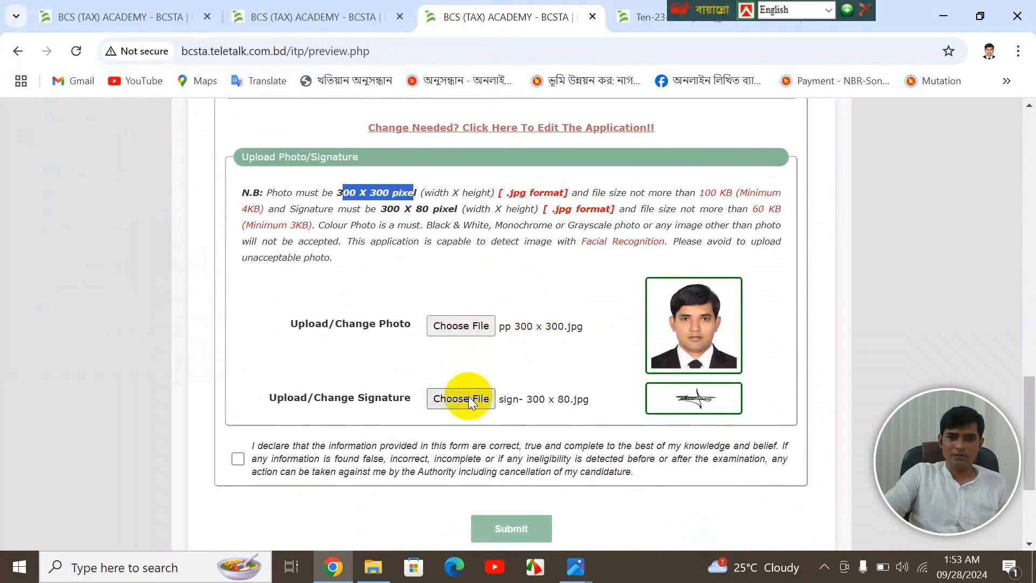
left_click(237, 459)
scroll(380, 430, "down", 3)
scroll(380, 430, "down", 1)
- Submit the application and scroll the UNPAID Applicant's Copy down to the Download button
left_click(502, 368)
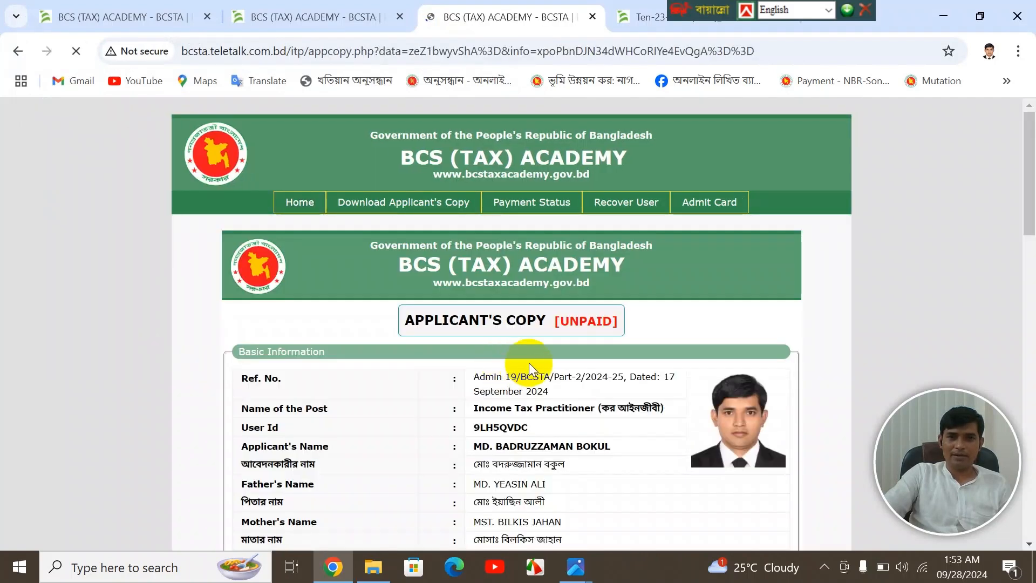
scroll(531, 330, "down", 2)
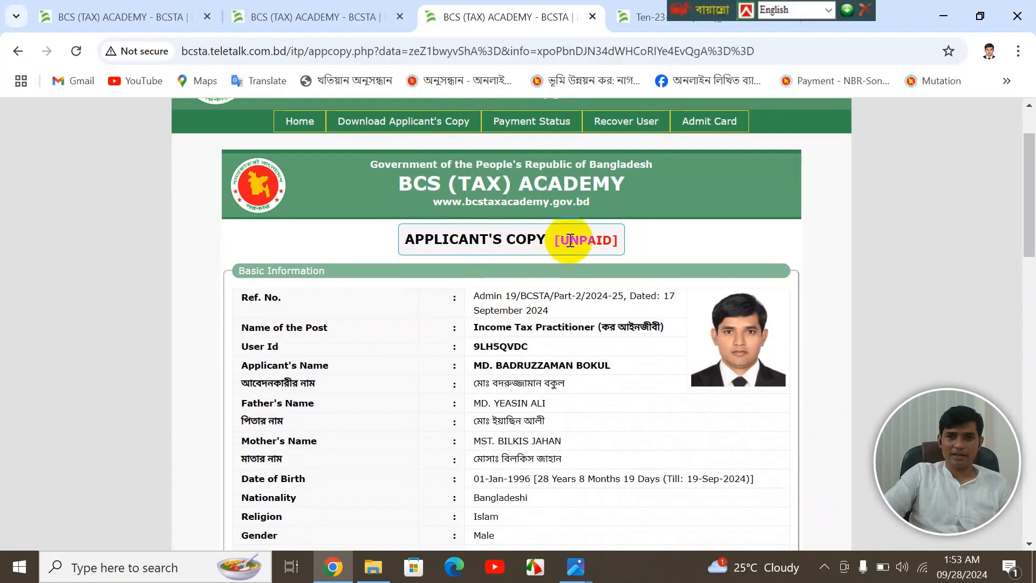
double_click(592, 239)
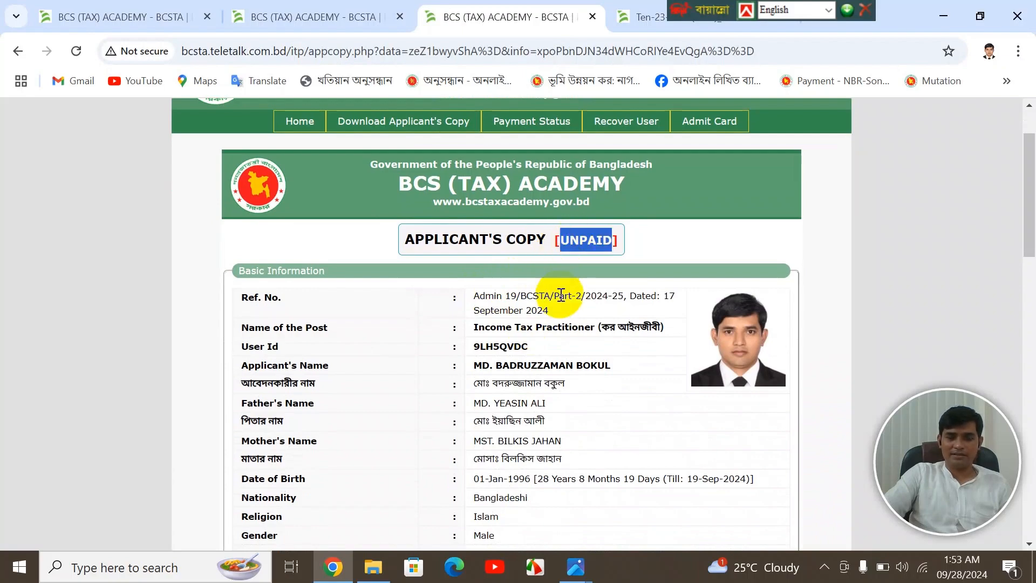
scroll(561, 294, "down", 8)
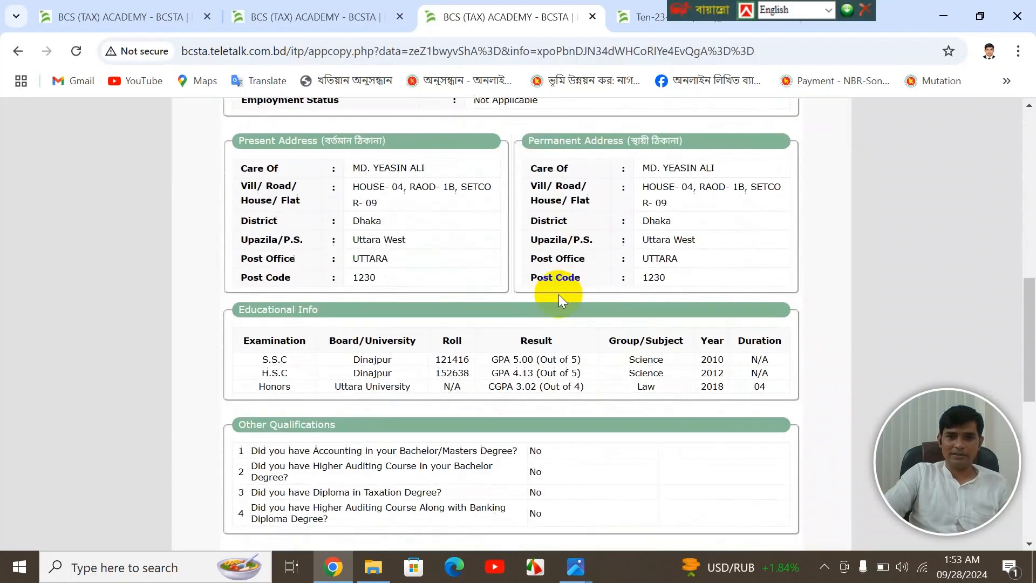
scroll(558, 293, "down", 7)
left_click(614, 288)
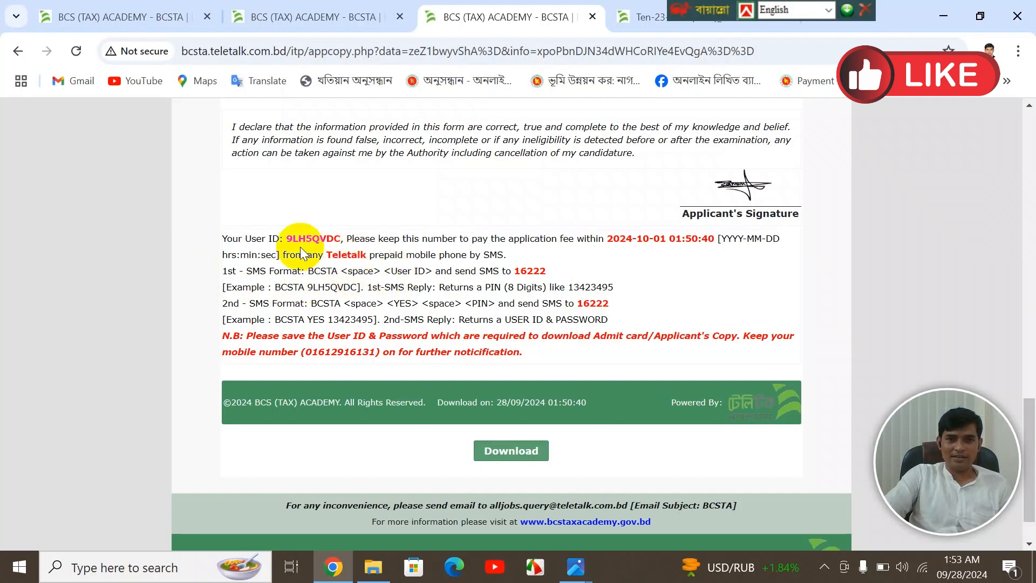
left_click_drag(285, 239, 335, 239)
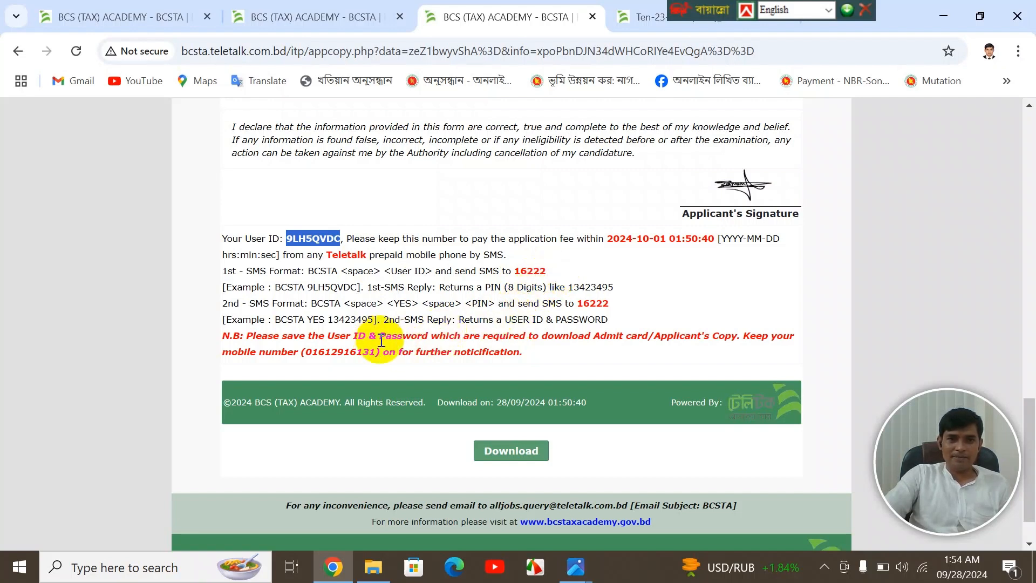
left_click_drag(222, 303, 268, 303)
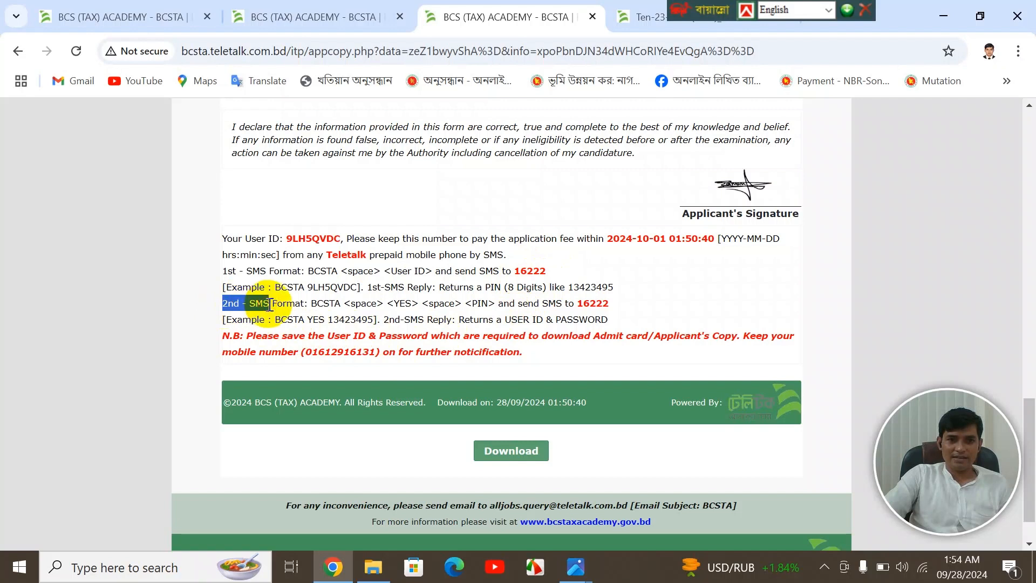
left_click(303, 323)
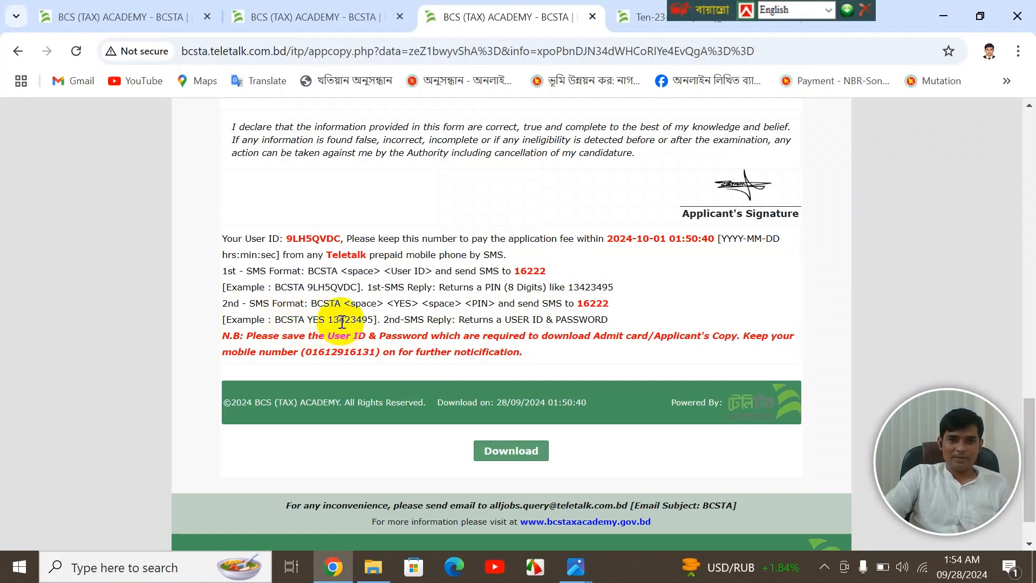
double_click(343, 319)
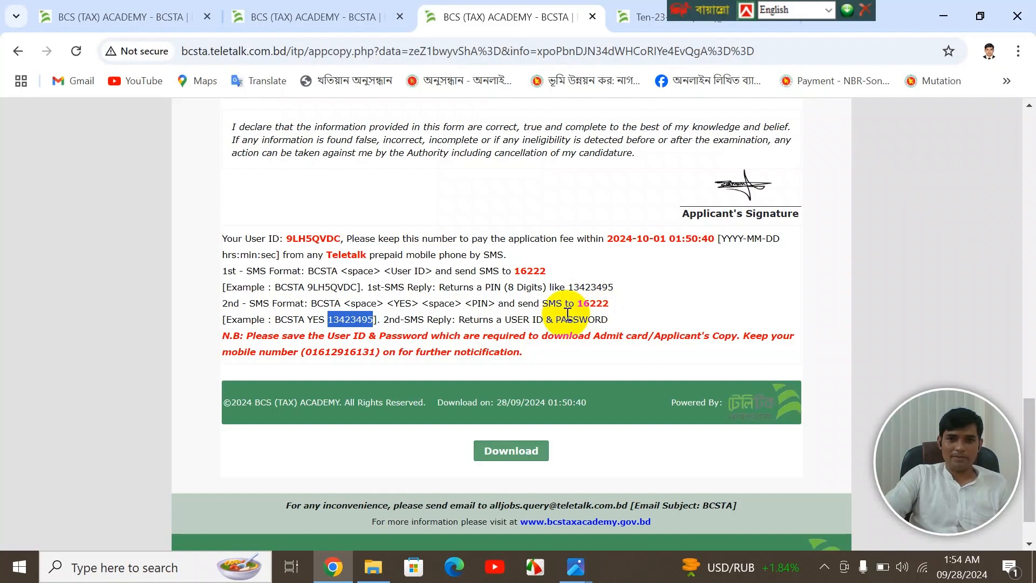
scroll(595, 301, "up", 15)
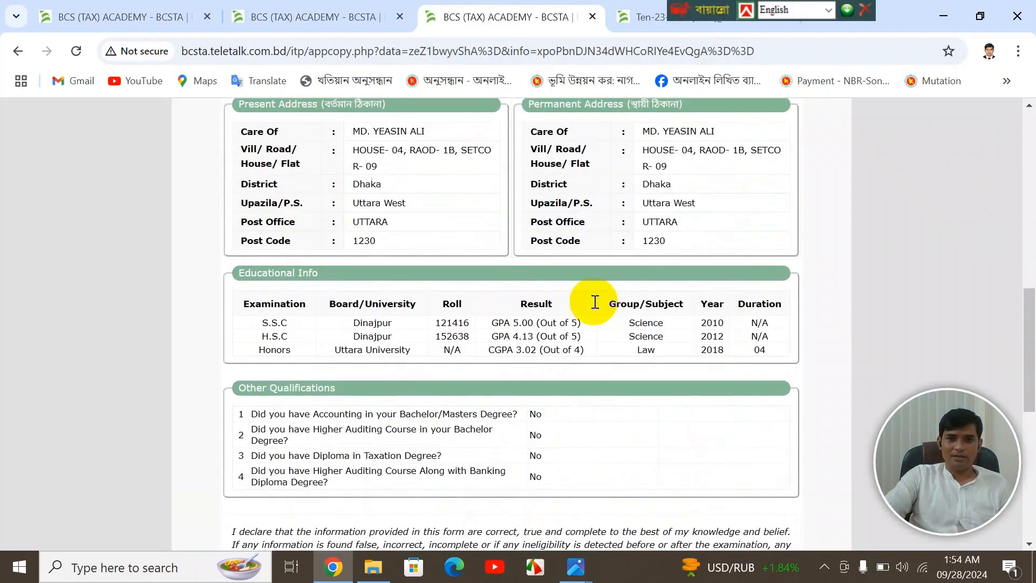
scroll(593, 301, "up", 4)
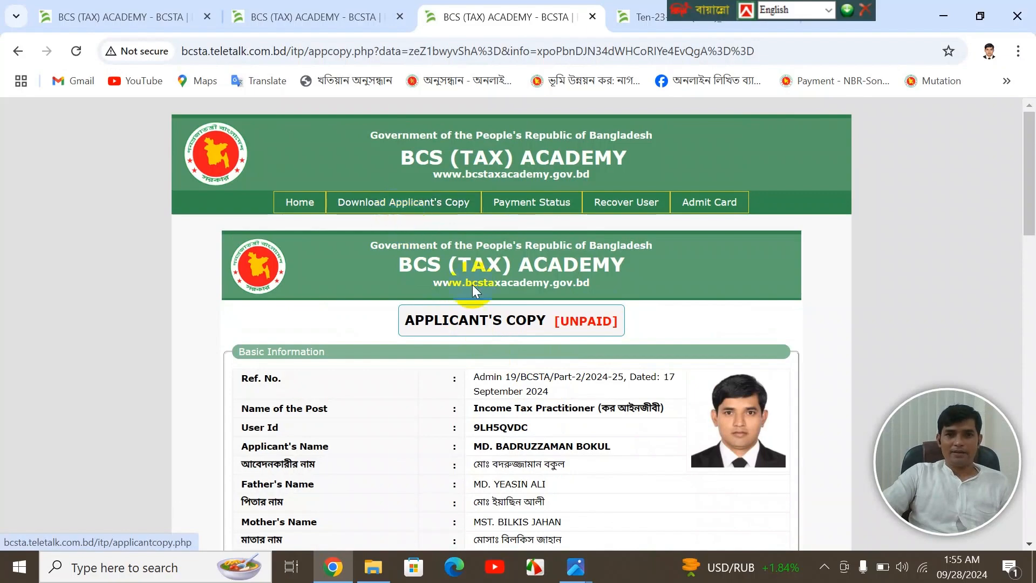
- Download the applicant's copy PDF into the Creat Vidio folder, keeping the insecure download
scroll(504, 293, "down", 10)
scroll(505, 290, "down", 7)
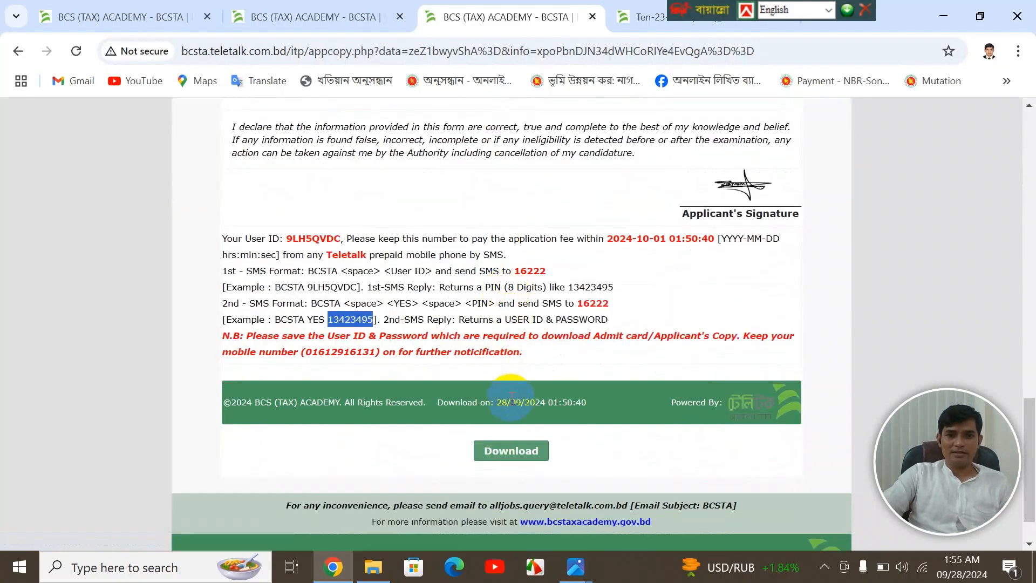
left_click(511, 451)
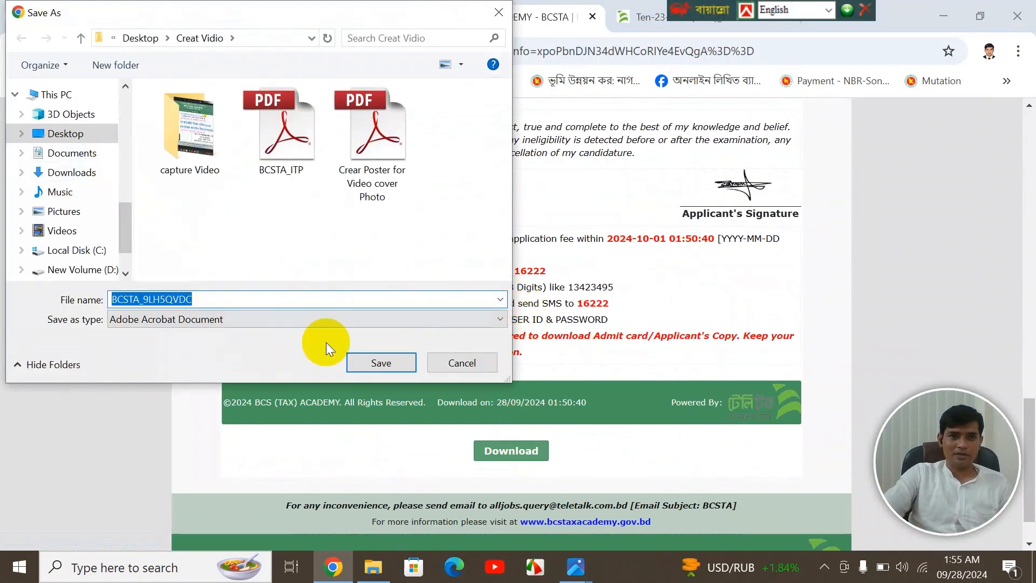
left_click(376, 364)
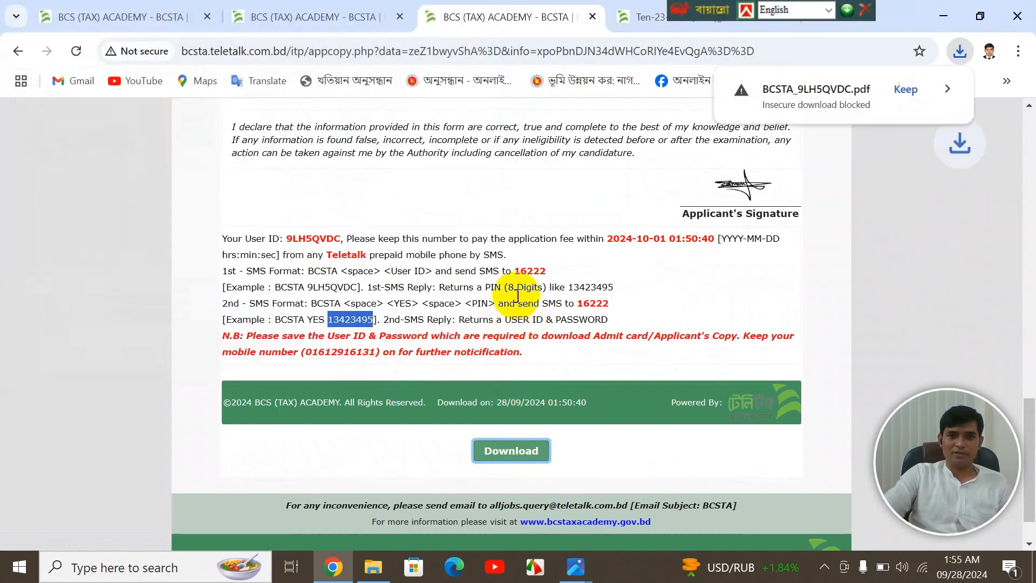
left_click(899, 89)
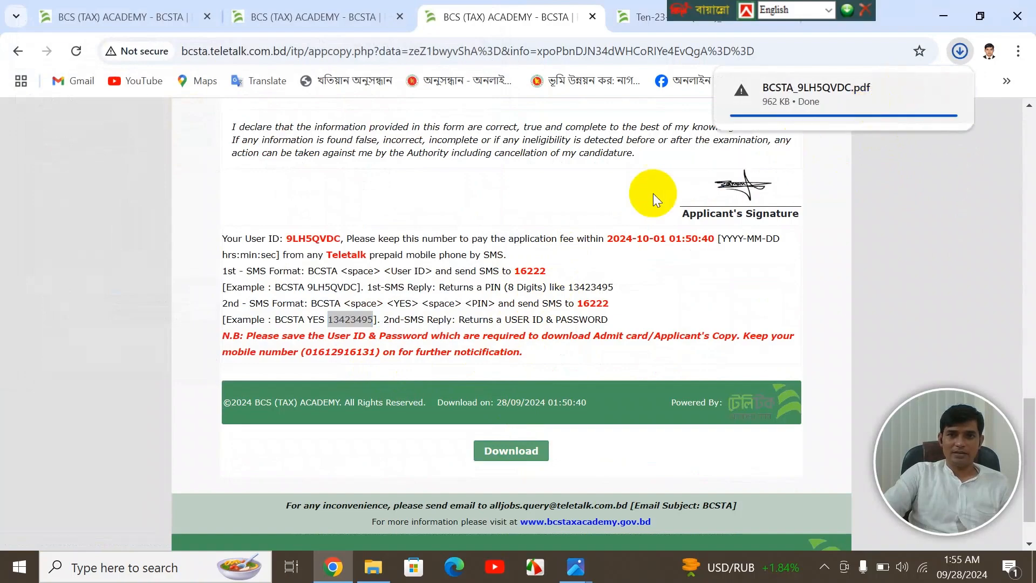
scroll(513, 218, "up", 7)
scroll(513, 216, "up", 10)
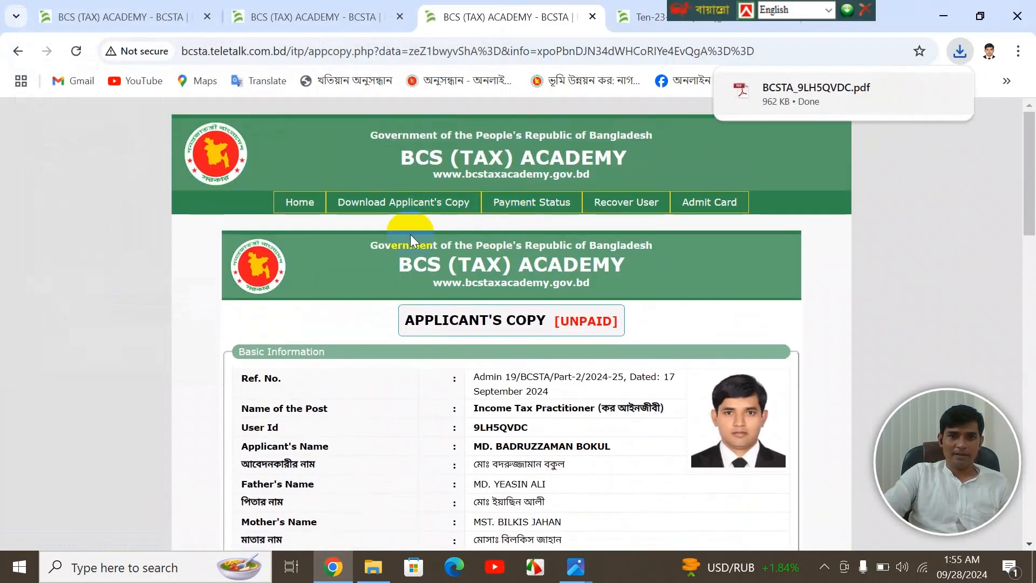
- Open the Download Applicant's Copy page and focus its User Id and Password fields
left_click(399, 209)
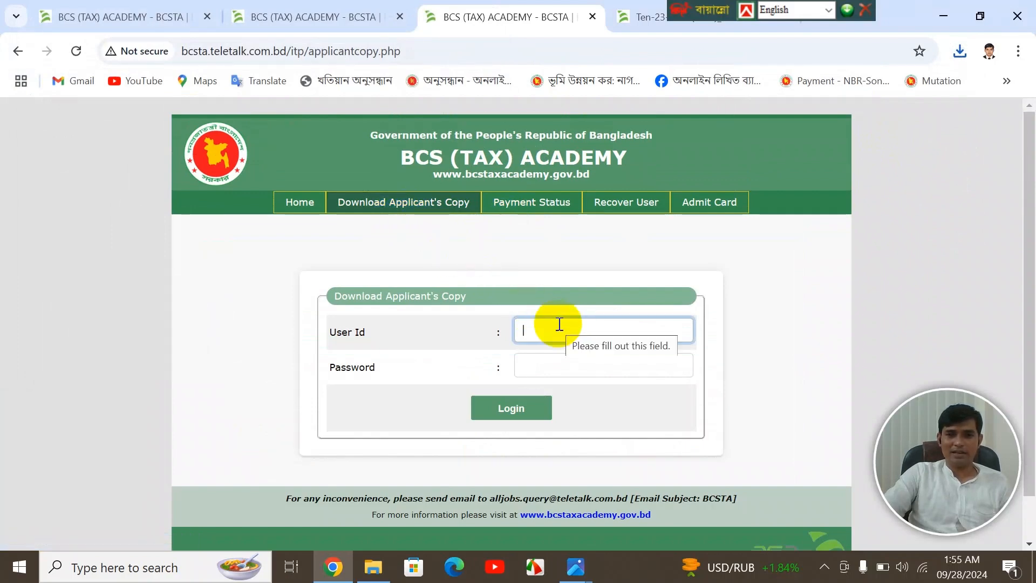
left_click(547, 359)
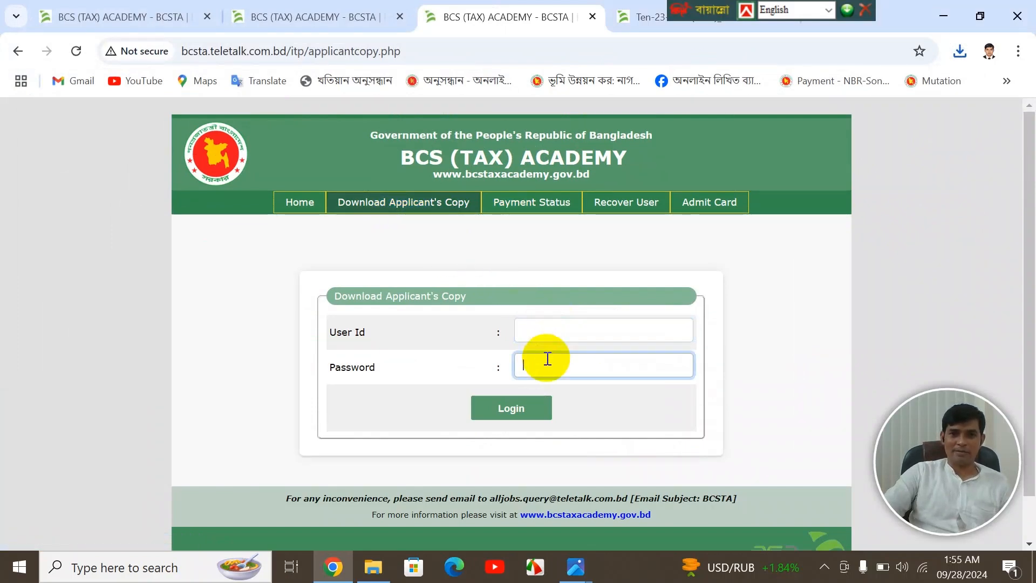
left_click(541, 331)
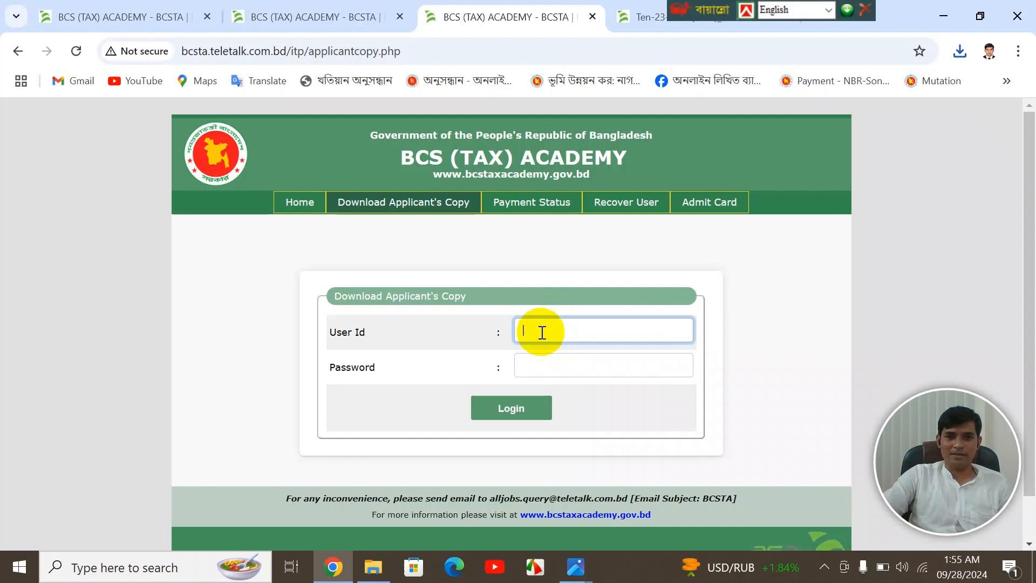
left_click(543, 362)
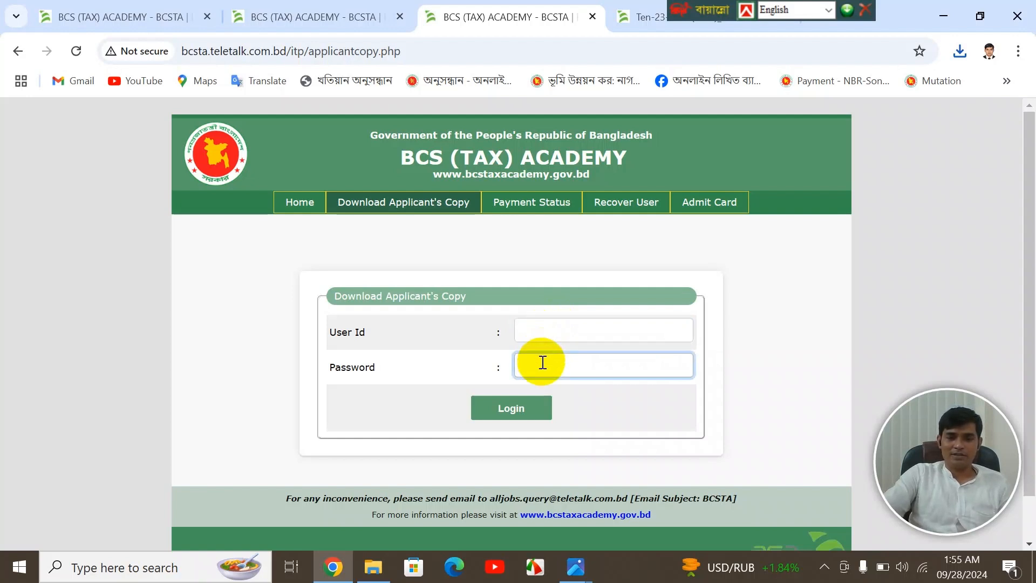